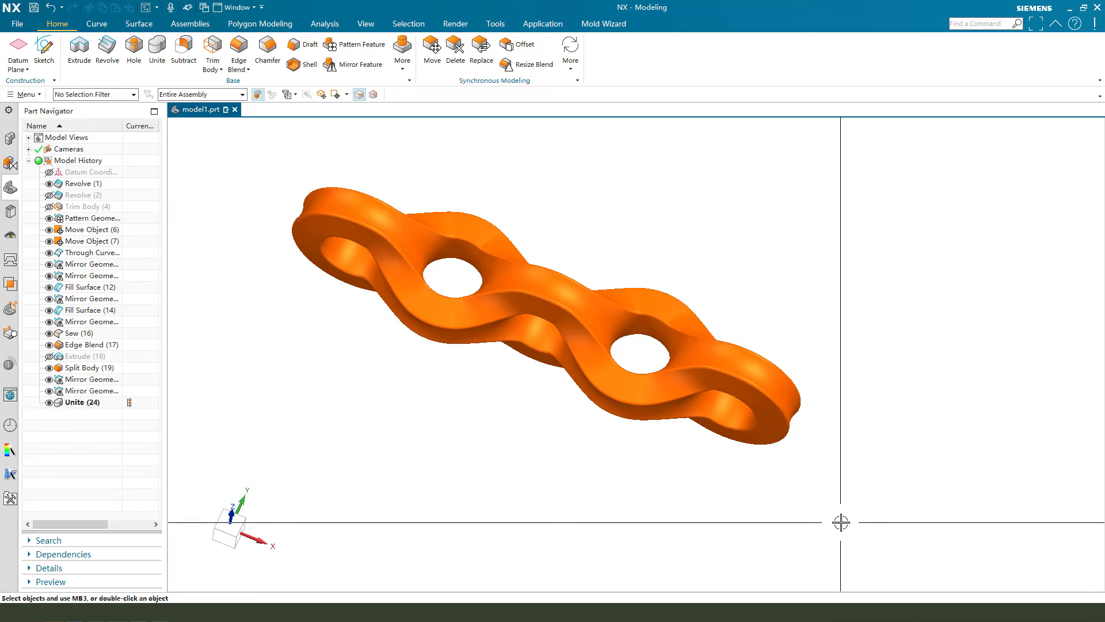
- Orbit the finished orange model to view it from another angle
{"action": "mouse_move", "coordinate": [789, 537]}
{"action": "middle_mouse_down"}
{"action": "mouse_move", "coordinate": [818, 542]}
{"action": "mouse_move", "coordinate": [806, 550]}
{"action": "mouse_move", "coordinate": [834, 481]}
{"action": "mouse_move", "coordinate": [831, 525]}
{"action": "mouse_move", "coordinate": [797, 520]}
{"action": "mouse_move", "coordinate": [895, 387]}
{"action": "mouse_move", "coordinate": [804, 473]}
{"action": "mouse_move", "coordinate": [832, 540]}
{"action": "mouse_move", "coordinate": [802, 548]}
{"action": "mouse_move", "coordinate": [873, 472]}
{"action": "mouse_move", "coordinate": [715, 486]}
{"action": "mouse_move", "coordinate": [821, 476]}
{"action": "mouse_move", "coordinate": [806, 547]}
{"action": "mouse_move", "coordinate": [795, 527]}
{"action": "mouse_move", "coordinate": [804, 533]}
{"action": "mouse_move", "coordinate": [779, 528]}
{"action": "middle_mouse_up"}
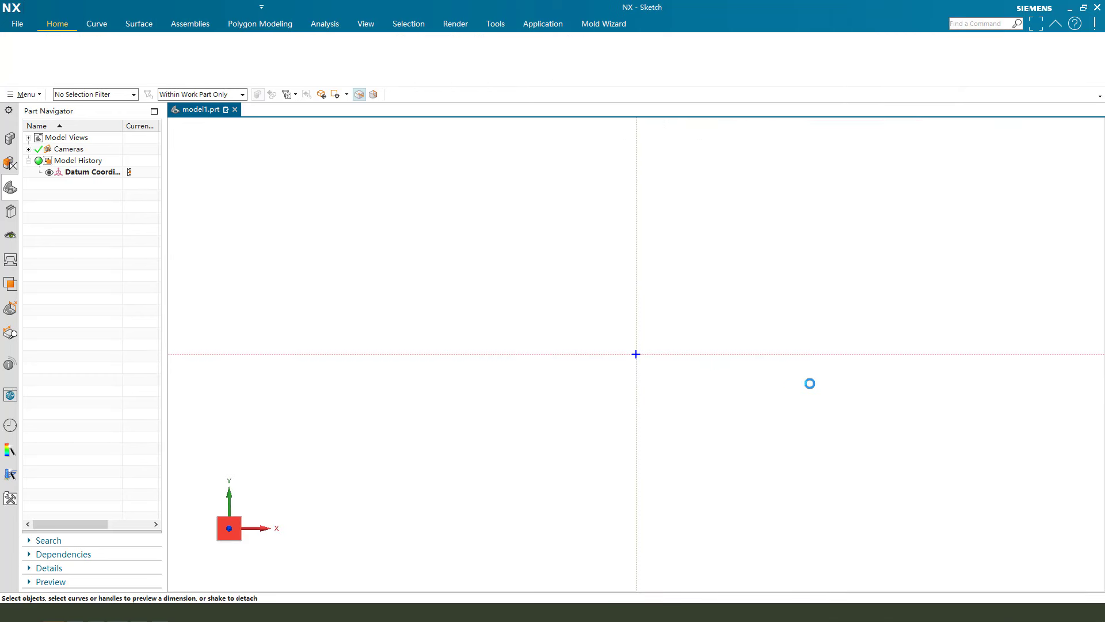
- Draw a line left of centre and tilt it to slope gently down rightward
{"action": "scroll", "coordinate": [898, 395], "scroll_direction": "up", "scroll_amount": 3}
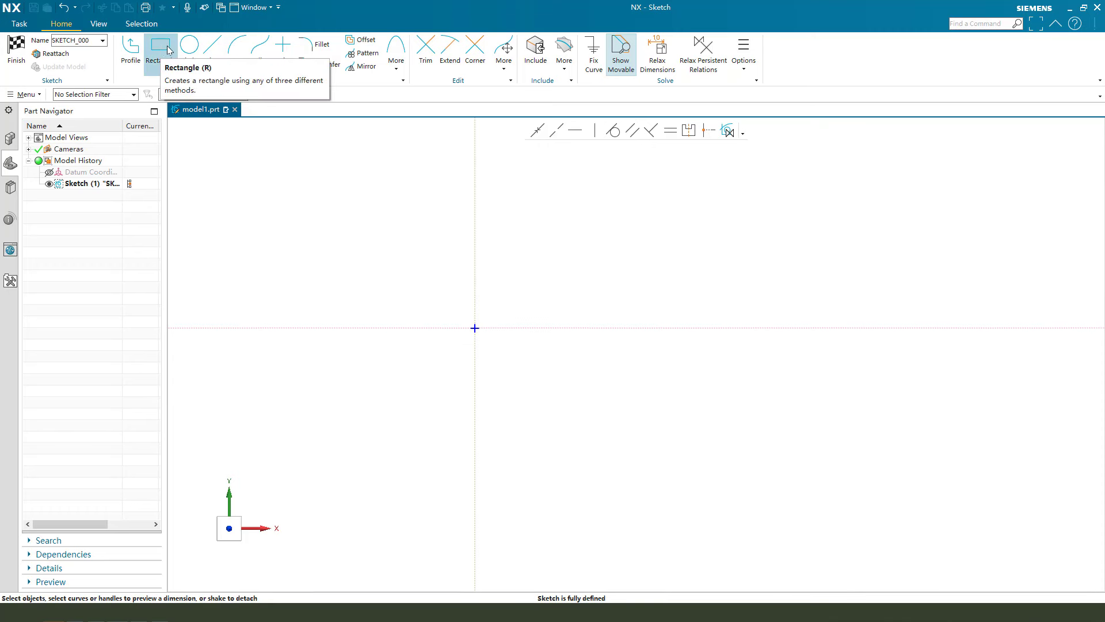
{"action": "left_click", "coordinate": [211, 53]}
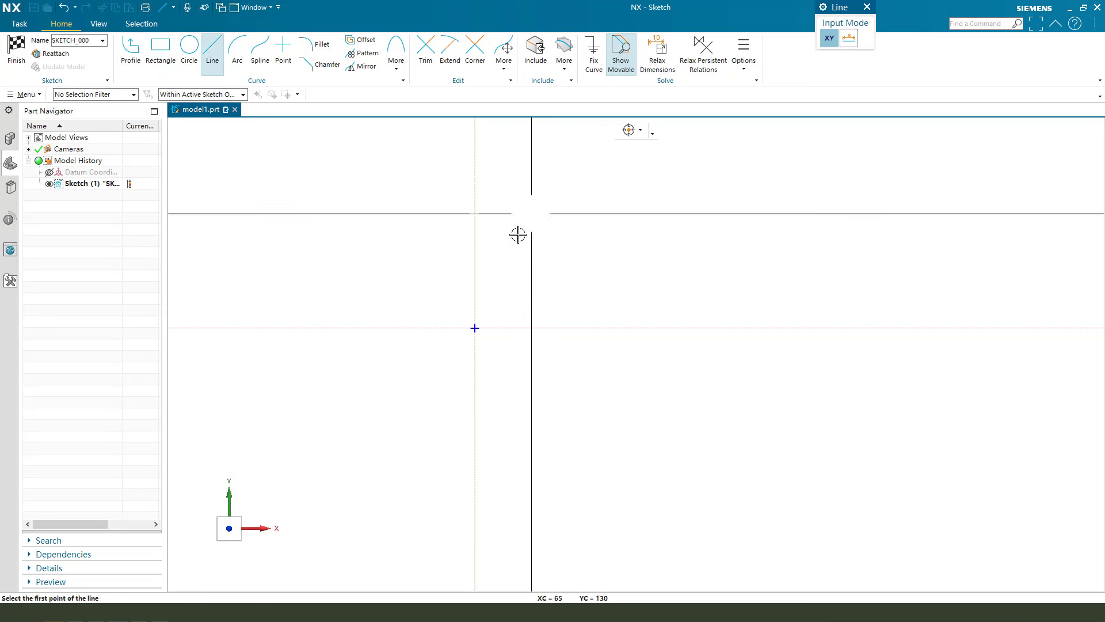
{"action": "left_click", "coordinate": [533, 279]}
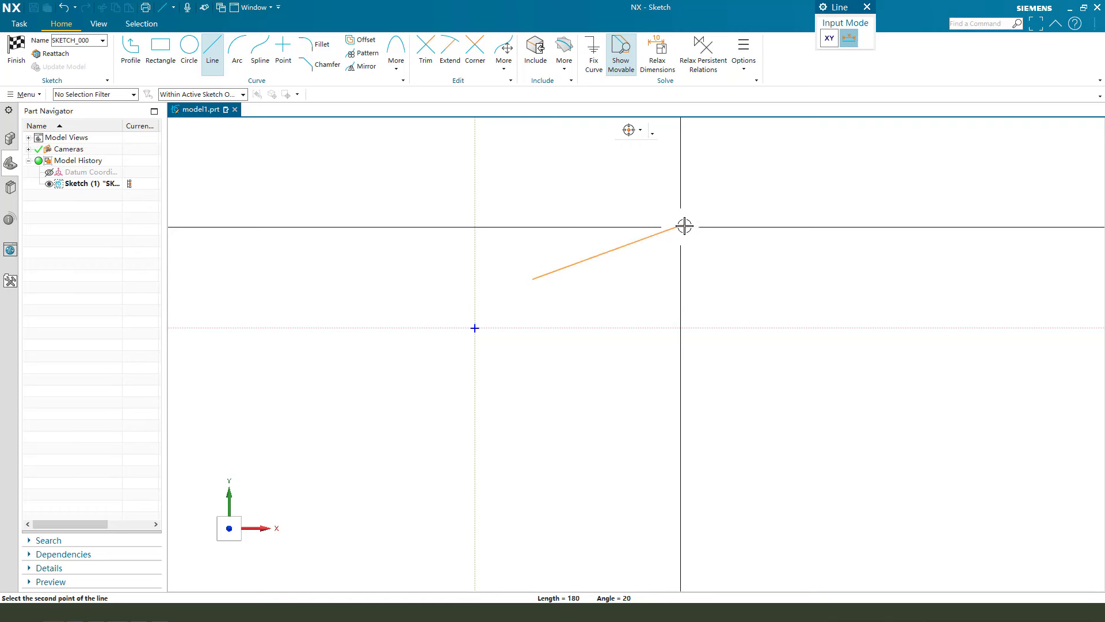
{"action": "left_click", "coordinate": [686, 223]}
{"action": "key", "text": "Escape"}
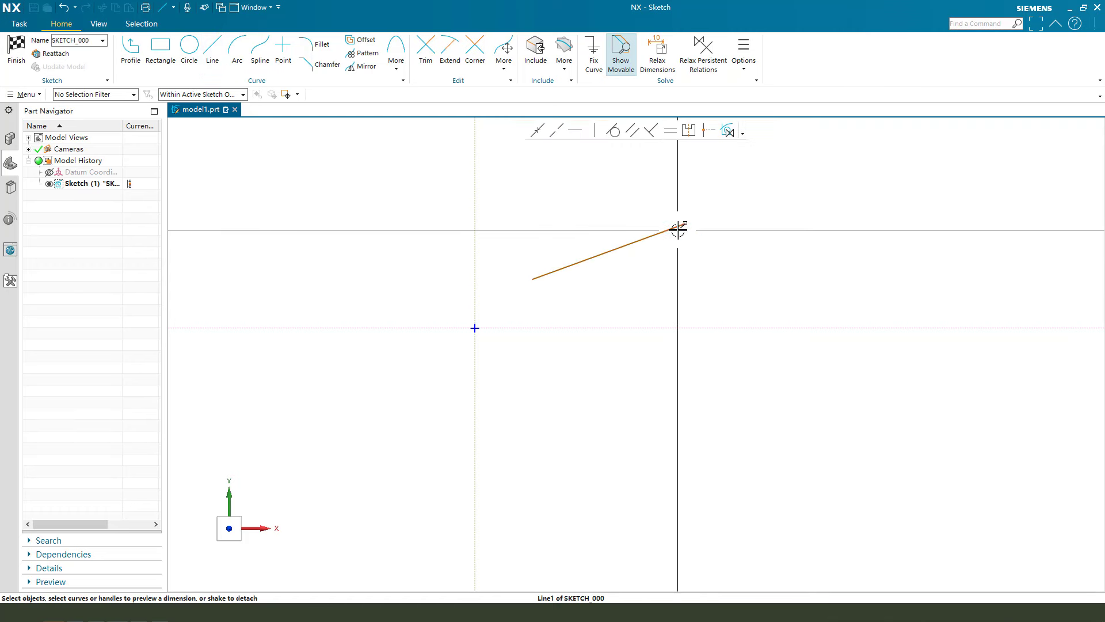
{"action": "left_click", "coordinate": [683, 225]}
{"action": "mouse_move", "coordinate": [695, 287]}
{"action": "left_mouse_down"}
{"action": "mouse_move", "coordinate": [526, 279]}
{"action": "mouse_move", "coordinate": [528, 266]}
{"action": "left_mouse_up"}
- Mirror the slanted line about the horizontal axis to create the lower line
{"action": "left_click", "coordinate": [362, 65]}
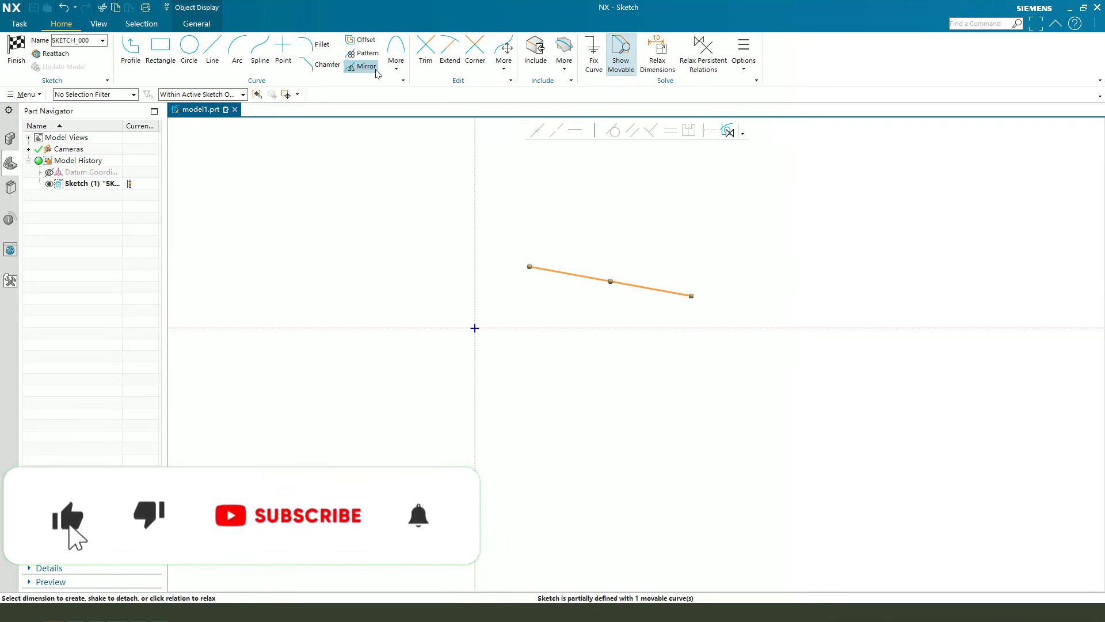
{"action": "left_click", "coordinate": [647, 287]}
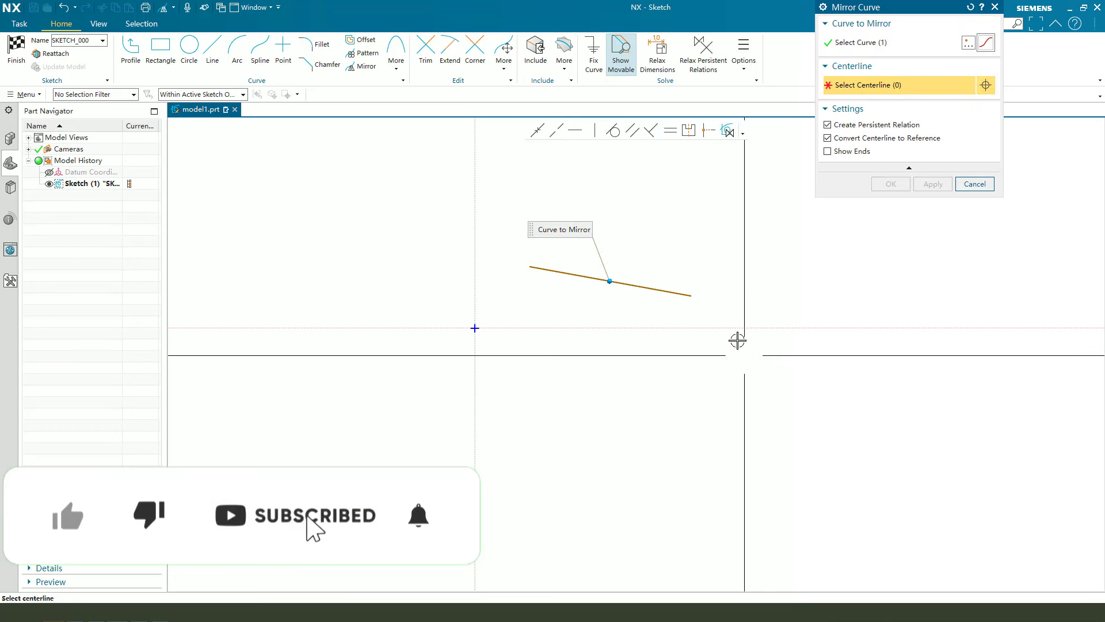
{"action": "left_click", "coordinate": [737, 329]}
{"action": "left_click", "coordinate": [886, 184]}
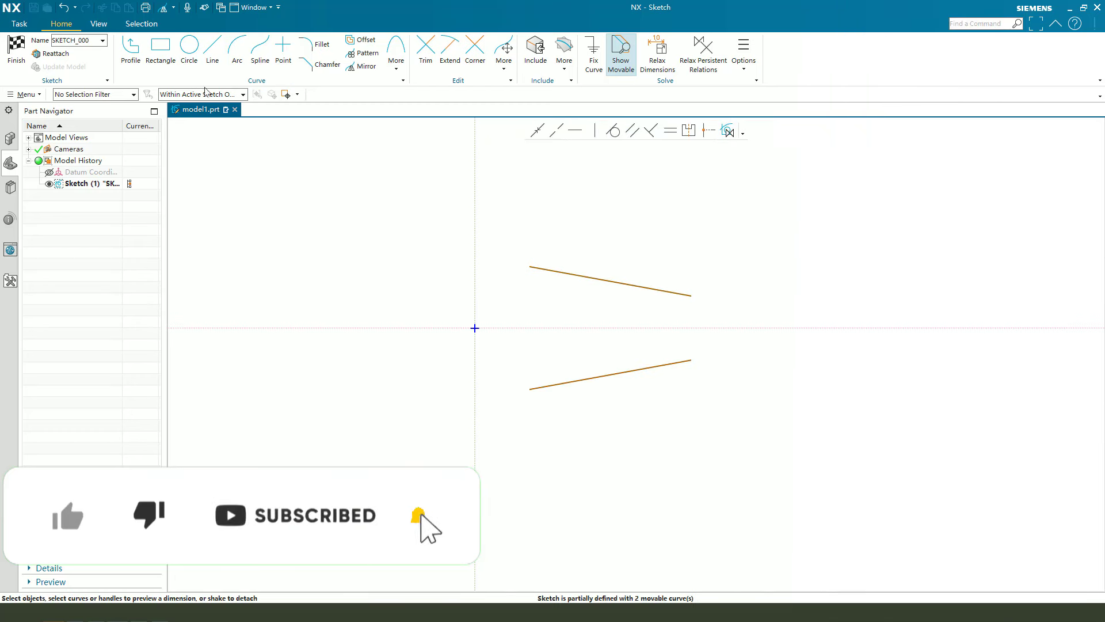
- Close both ends with centre-and-endpoint arcs centred on the horizontal axis
{"action": "key", "text": "a"}
{"action": "left_click", "coordinate": [848, 39]}
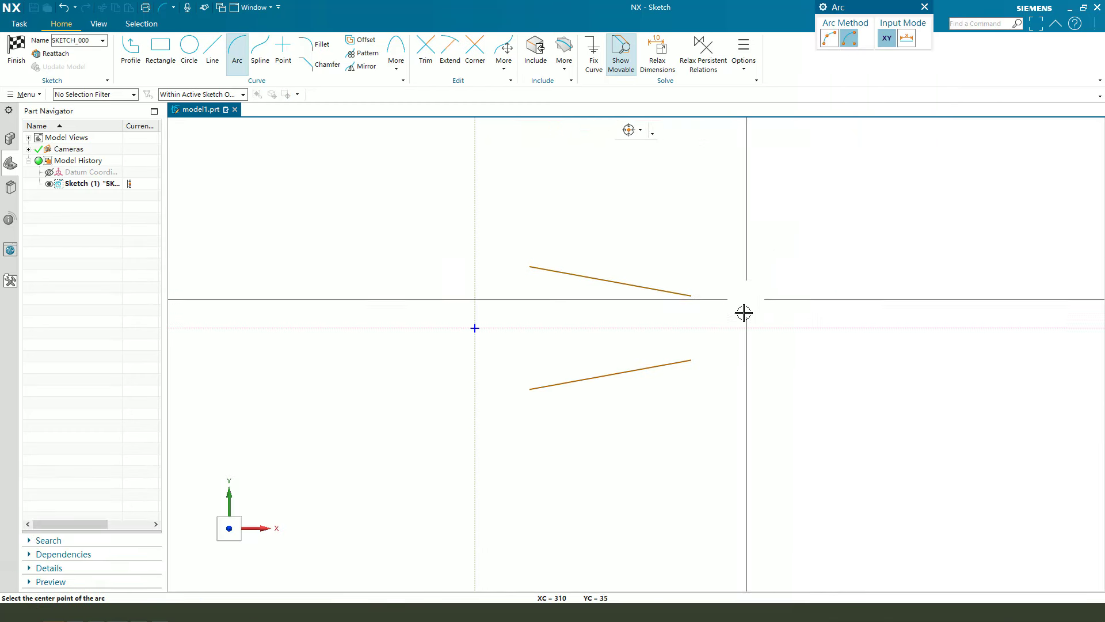
{"action": "left_click", "coordinate": [754, 328]}
{"action": "left_click", "coordinate": [691, 295]}
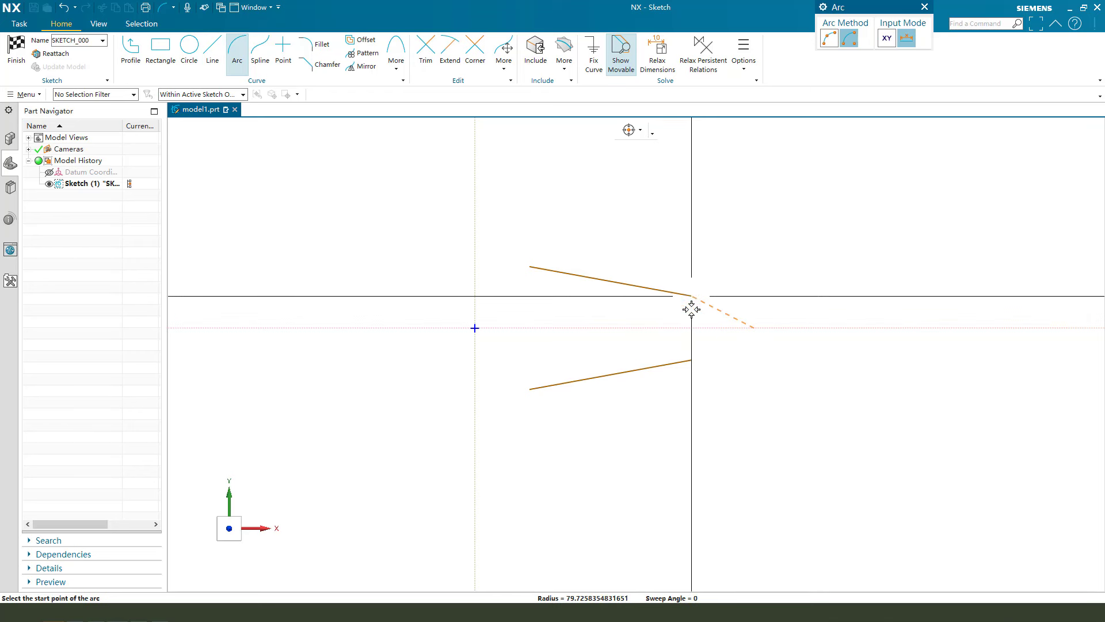
{"action": "left_click", "coordinate": [691, 359]}
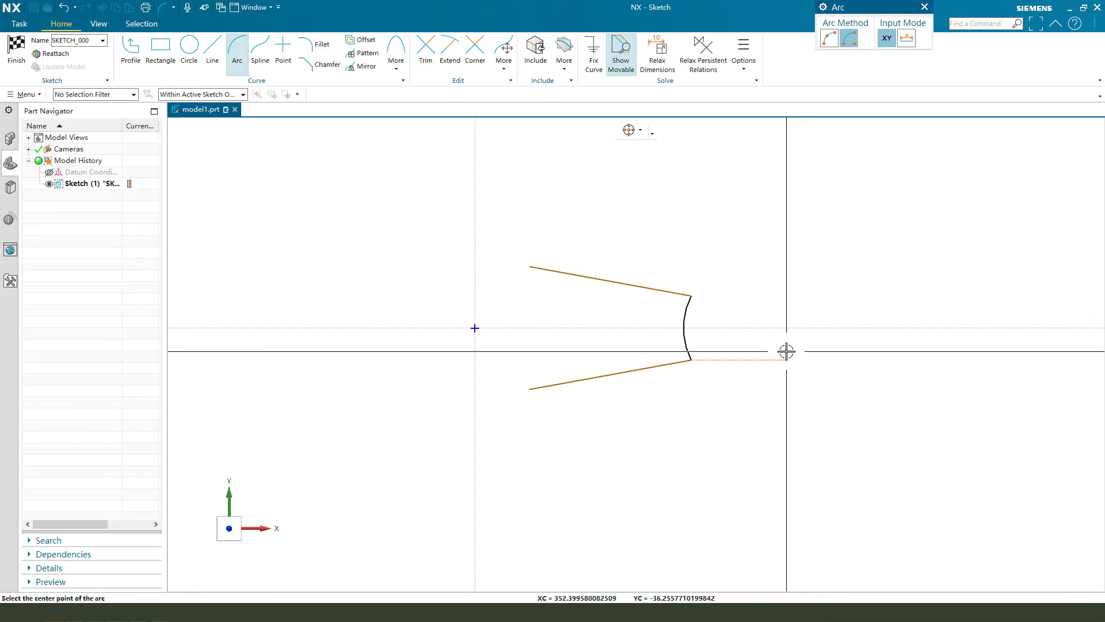
{"action": "left_click", "coordinate": [754, 327]}
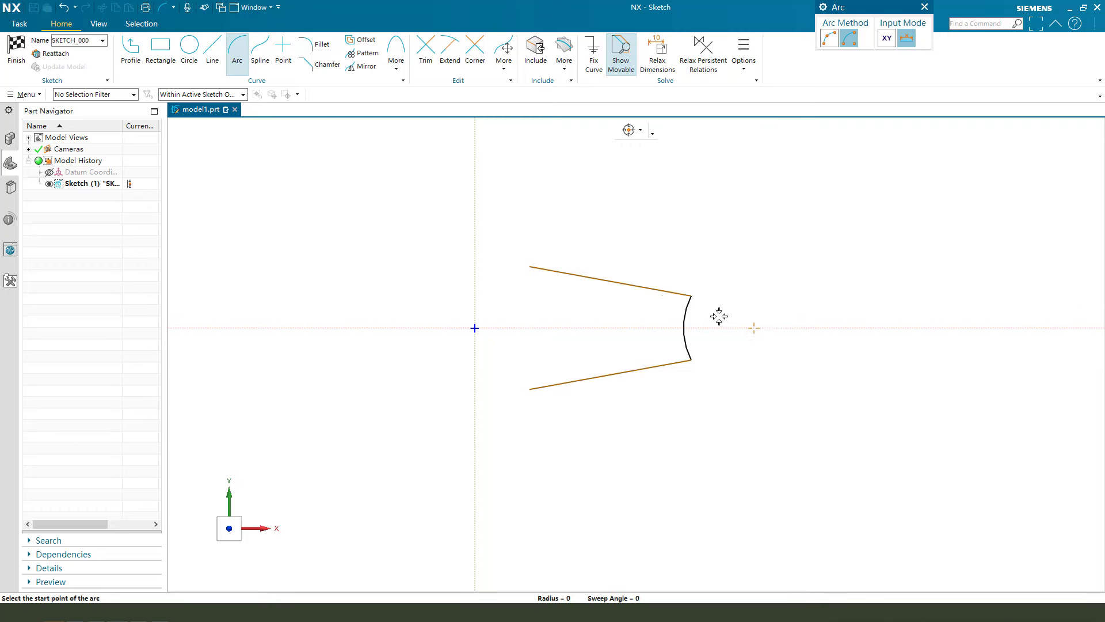
{"action": "left_click", "coordinate": [529, 266]}
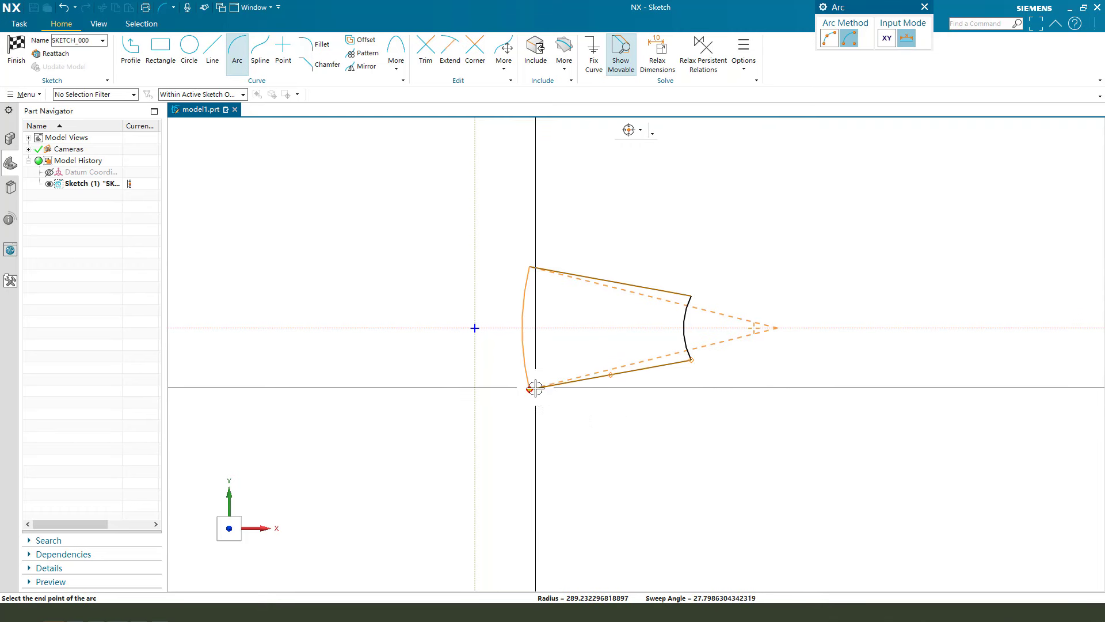
{"action": "key", "text": "Escape"}
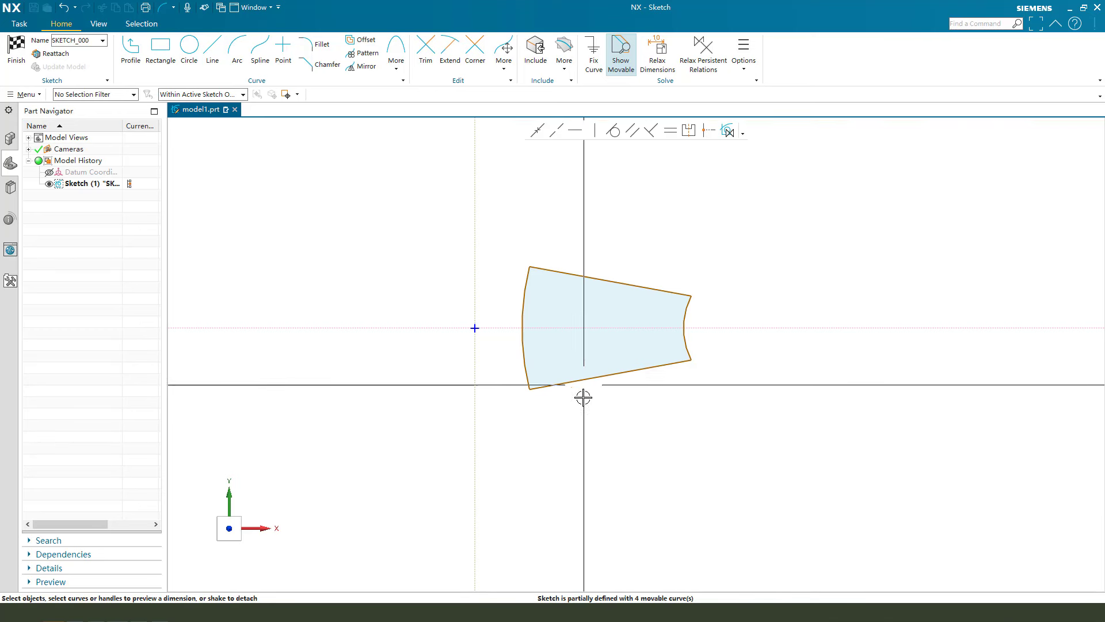
- Add horizontal dimensions of 60 and 120 from the origin, scaling the sketch to fit
{"action": "left_click", "coordinate": [529, 389]}
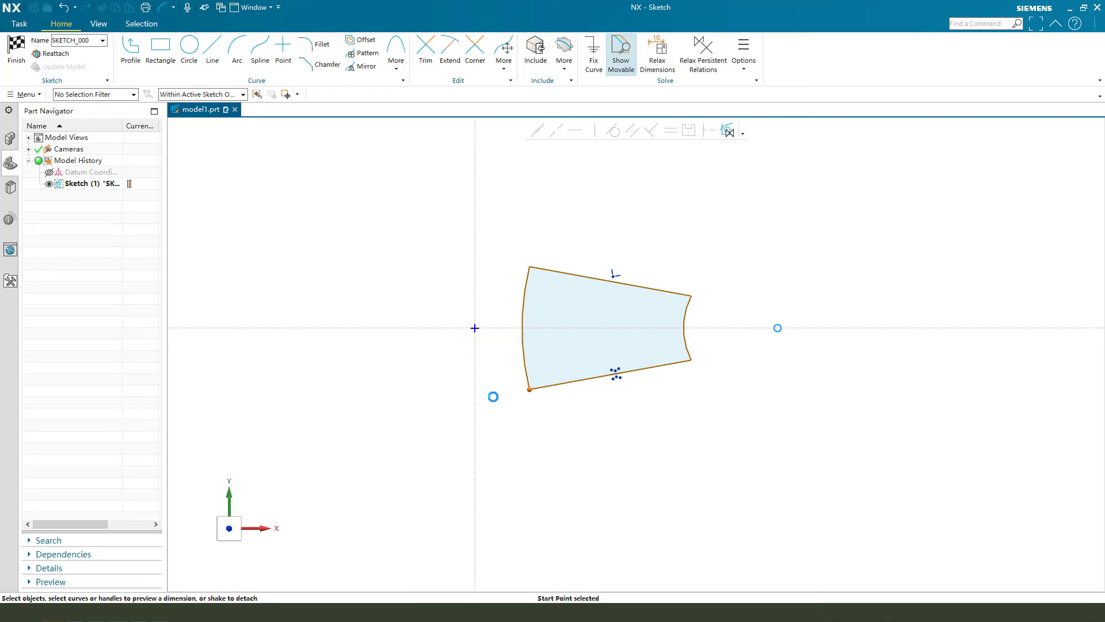
{"action": "left_click", "coordinate": [500, 434]}
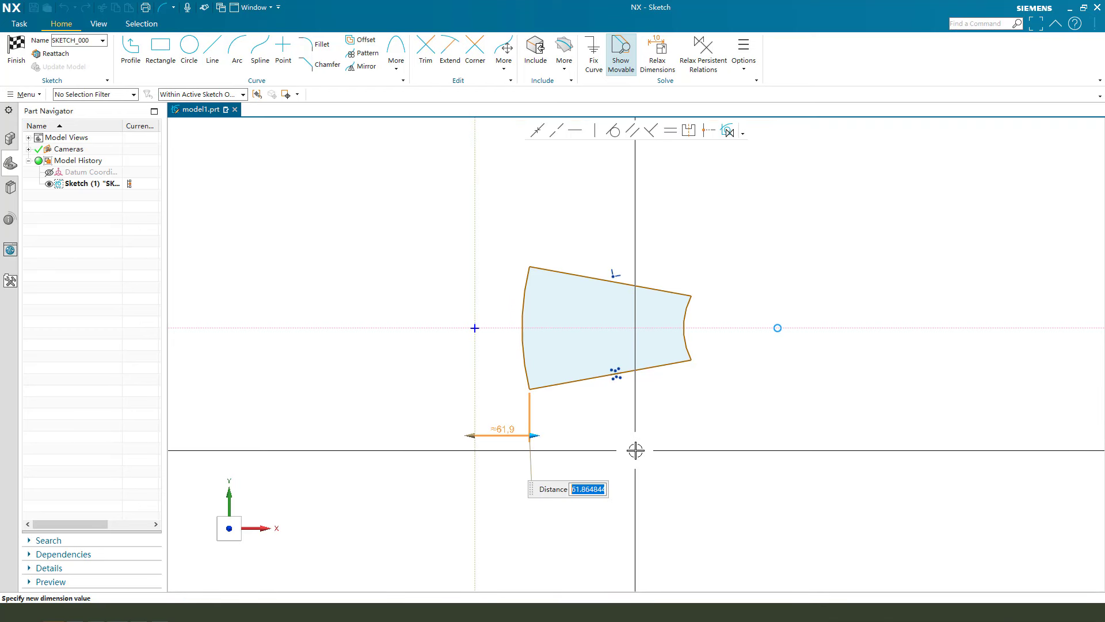
{"action": "type", "text": "60"}
{"action": "key", "text": "Return"}
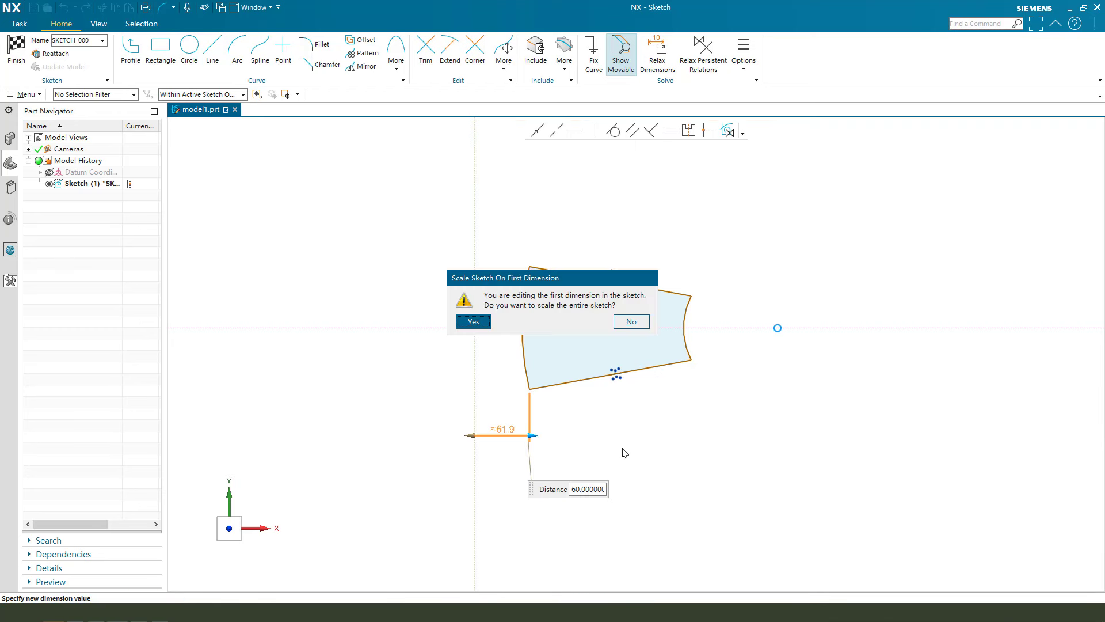
{"action": "key", "text": "Return"}
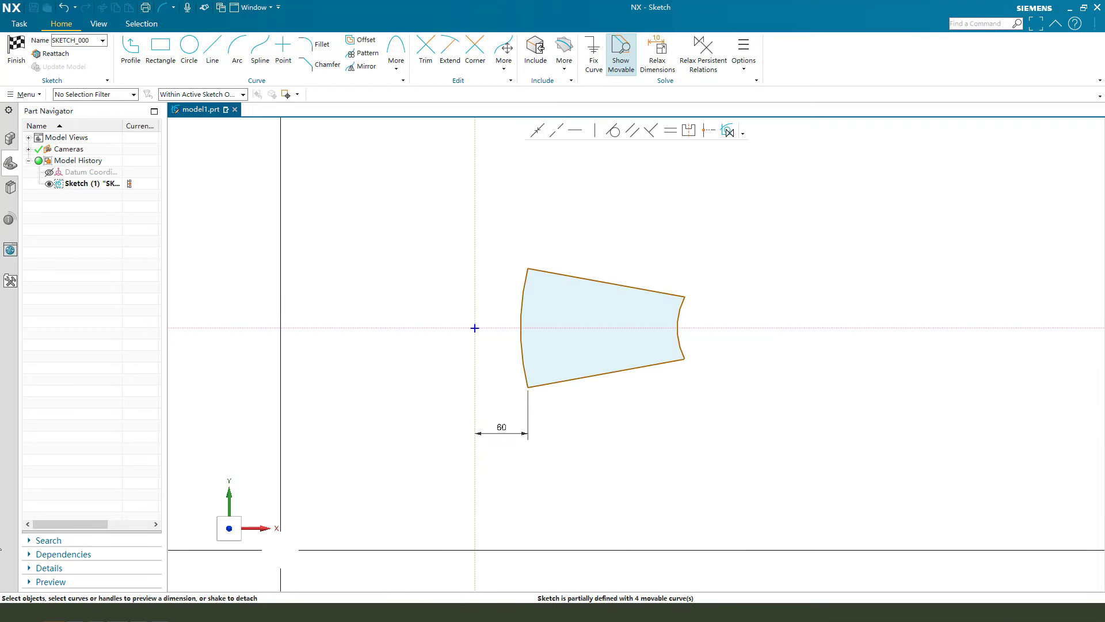
{"action": "left_click", "coordinate": [685, 359]}
{"action": "left_click", "coordinate": [475, 365]}
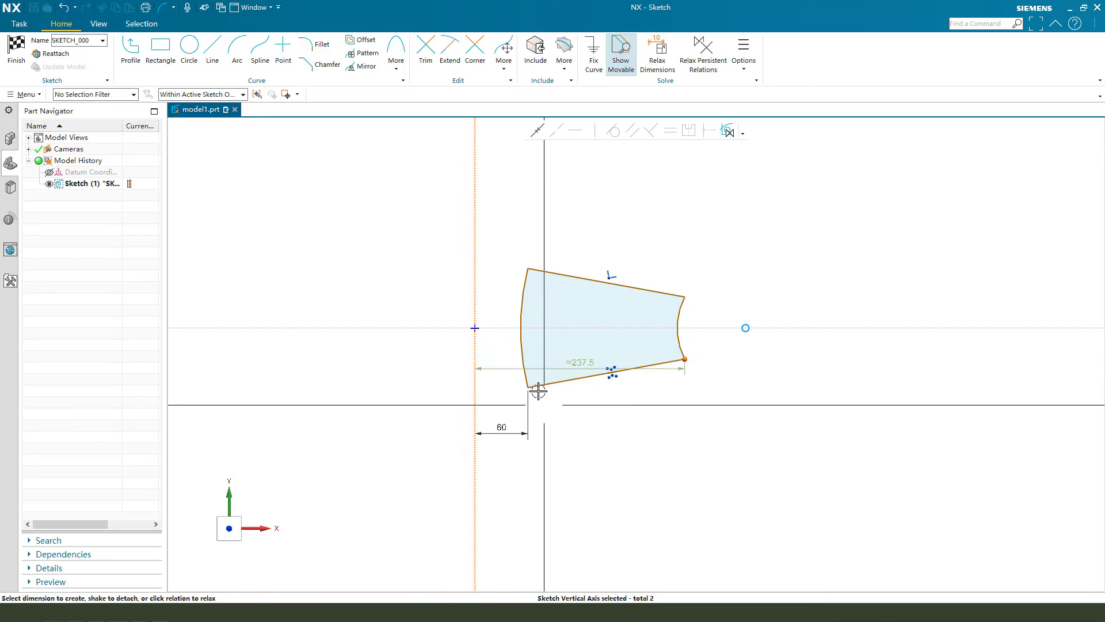
{"action": "left_click", "coordinate": [554, 491]}
{"action": "type", "text": "120"}
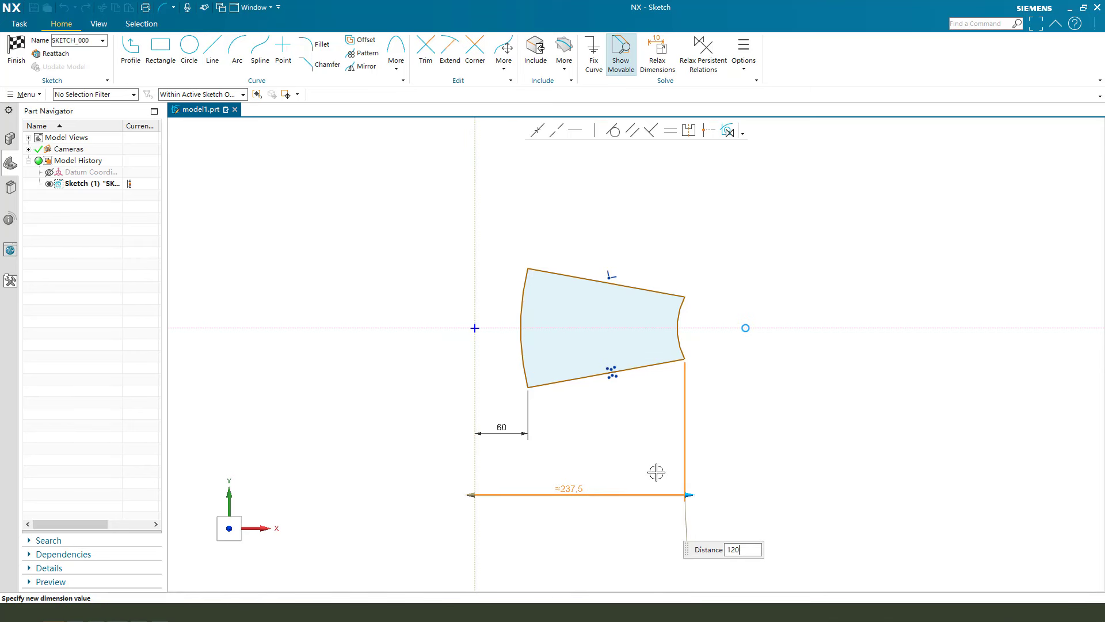
{"action": "key", "text": "Return"}
{"action": "key", "text": "Escape"}
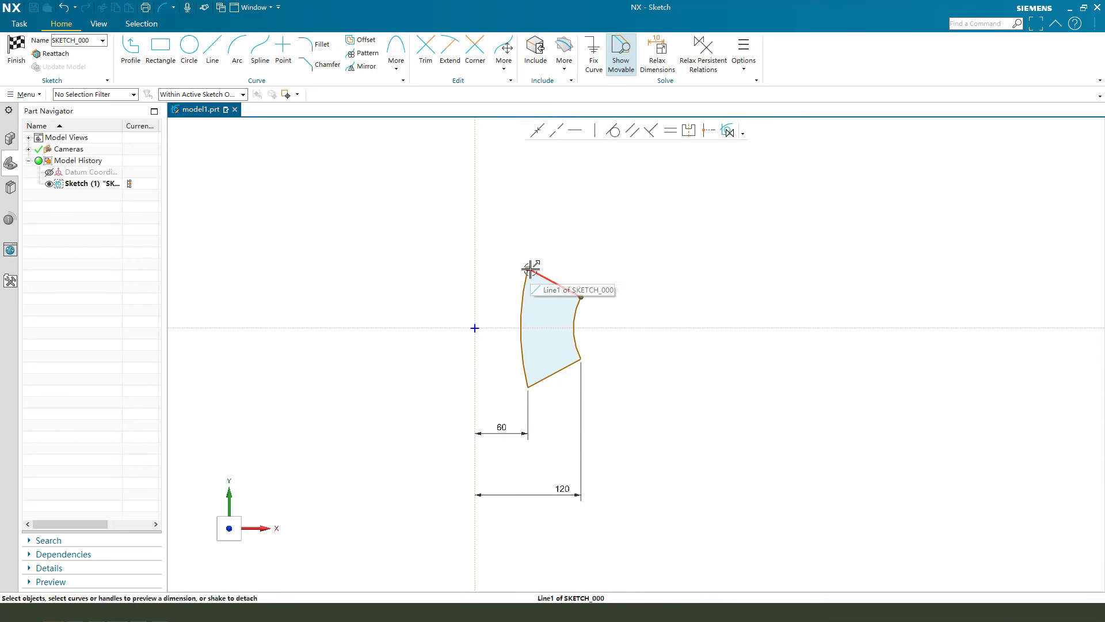
- Add vertical dimensions: 80 for the left side and 60 across the right arc
{"action": "left_click", "coordinate": [528, 269]}
{"action": "left_click", "coordinate": [528, 387]}
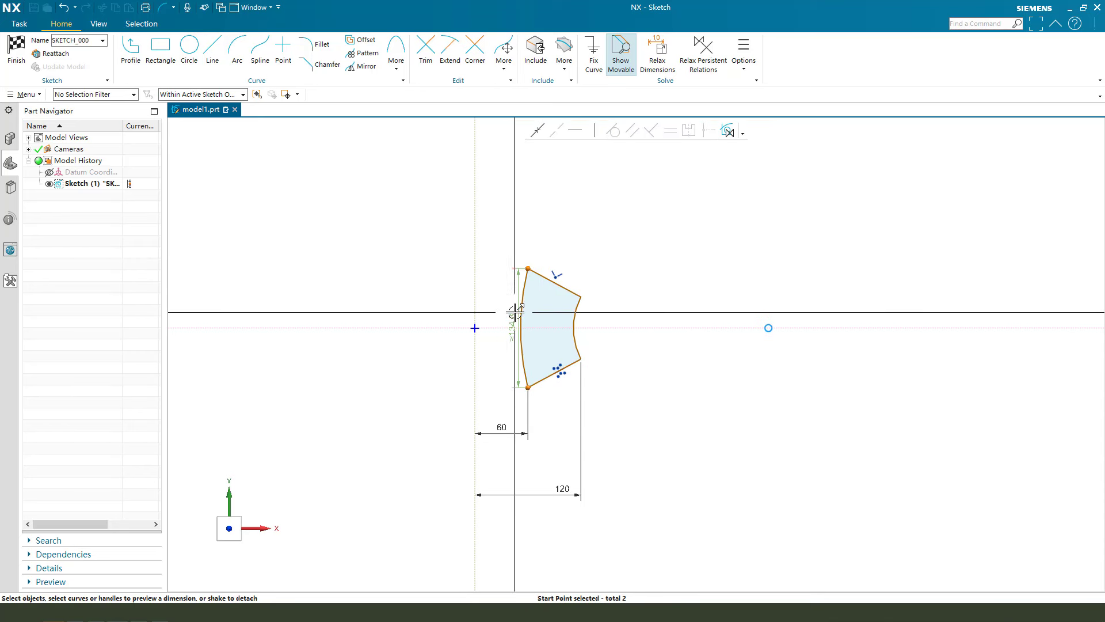
{"action": "left_click", "coordinate": [447, 329]}
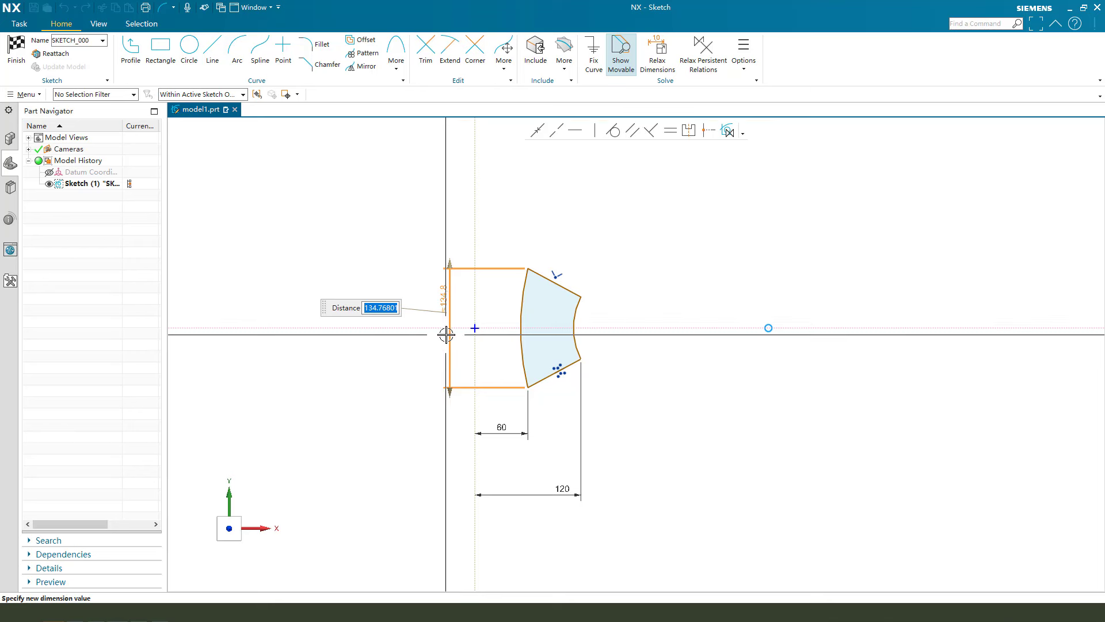
{"action": "type", "text": "80"}
{"action": "key", "text": "Return"}
{"action": "key", "text": "Escape"}
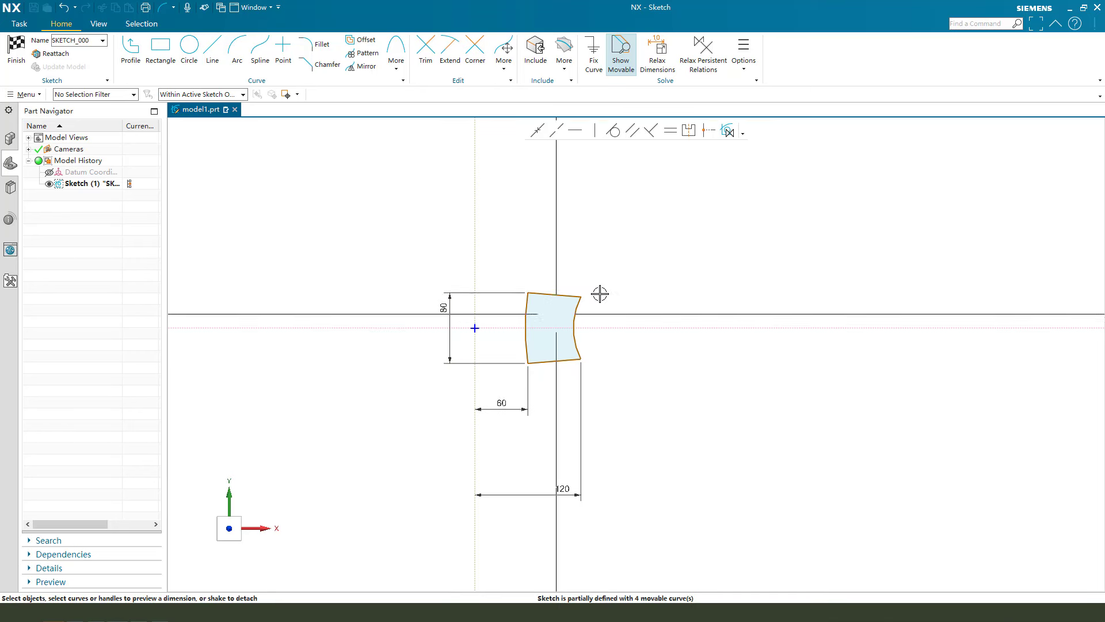
{"action": "left_click", "coordinate": [582, 297]}
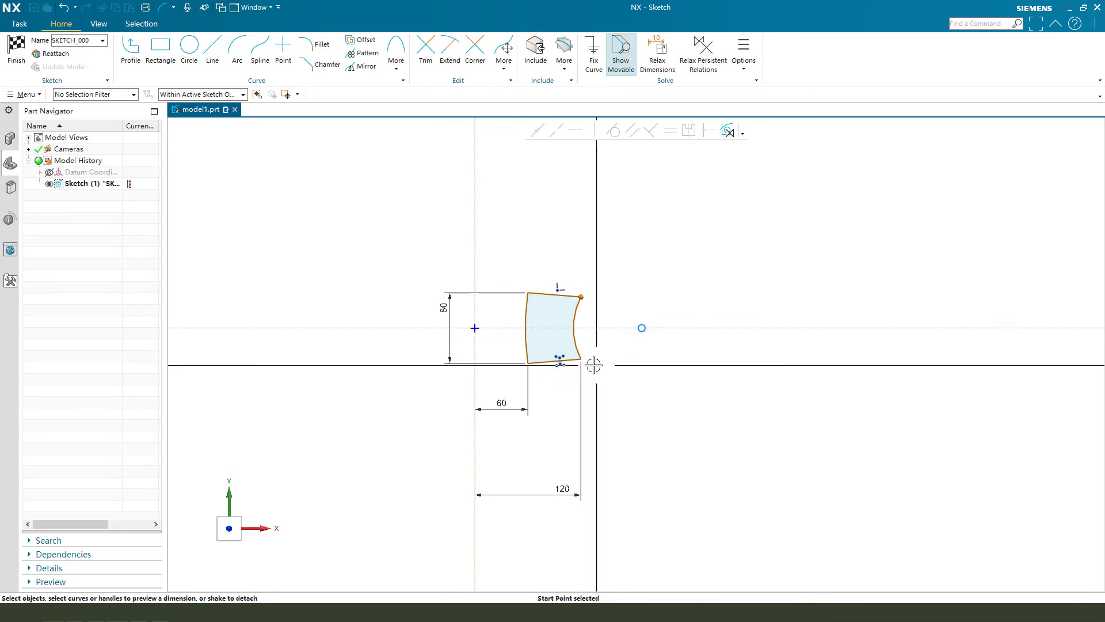
{"action": "left_click", "coordinate": [581, 359]}
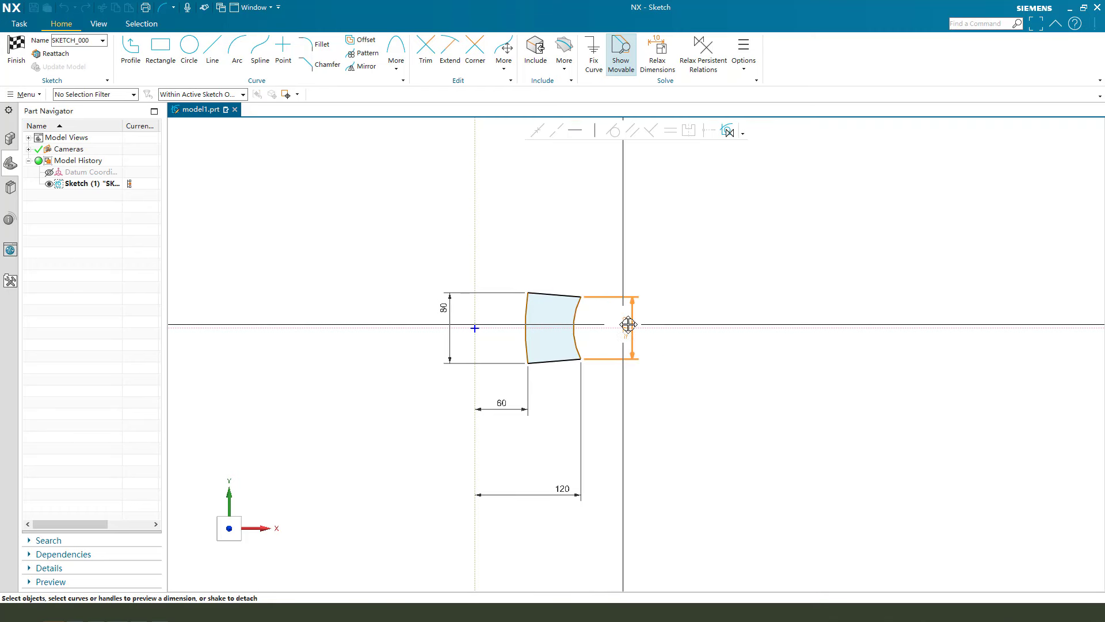
{"action": "left_click", "coordinate": [655, 318]}
{"action": "type", "text": "60"}
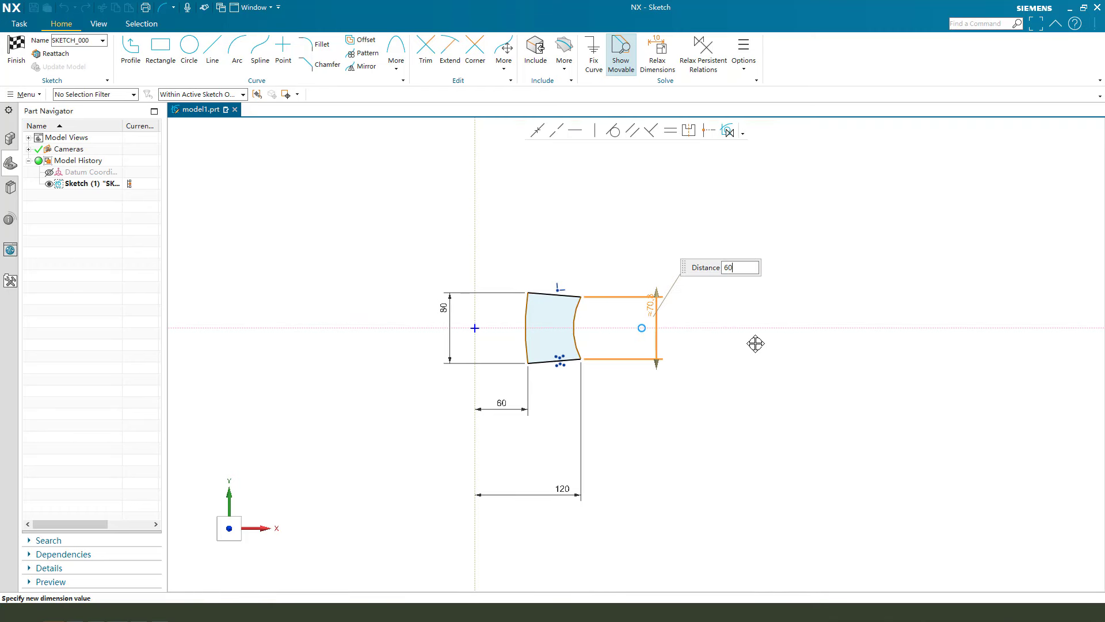
{"action": "key", "text": "Return"}
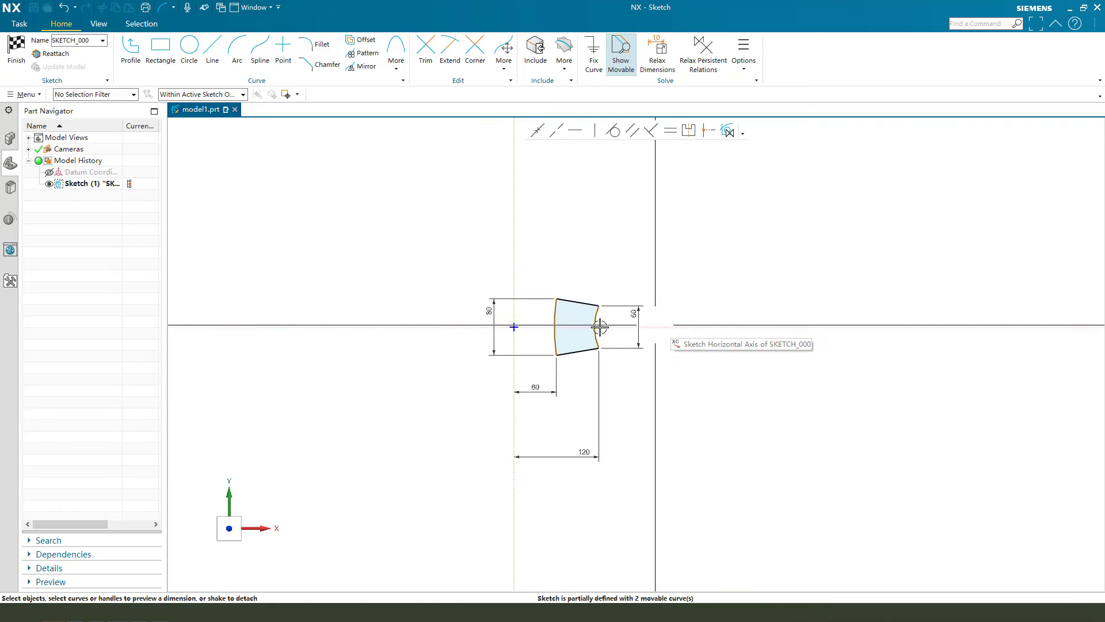
{"action": "scroll", "coordinate": [550, 312], "scroll_direction": "up", "scroll_amount": 2}
- Give the left arc a 120 radius and move the R120 label inside the shape
{"action": "left_click", "coordinate": [566, 311]}
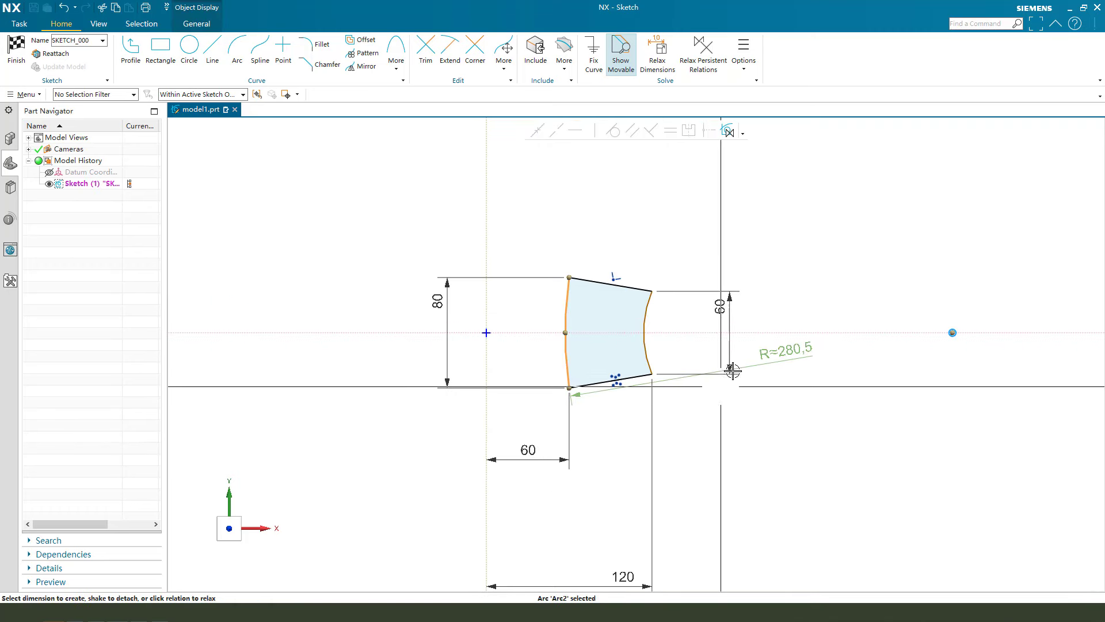
{"action": "left_click", "coordinate": [531, 313]}
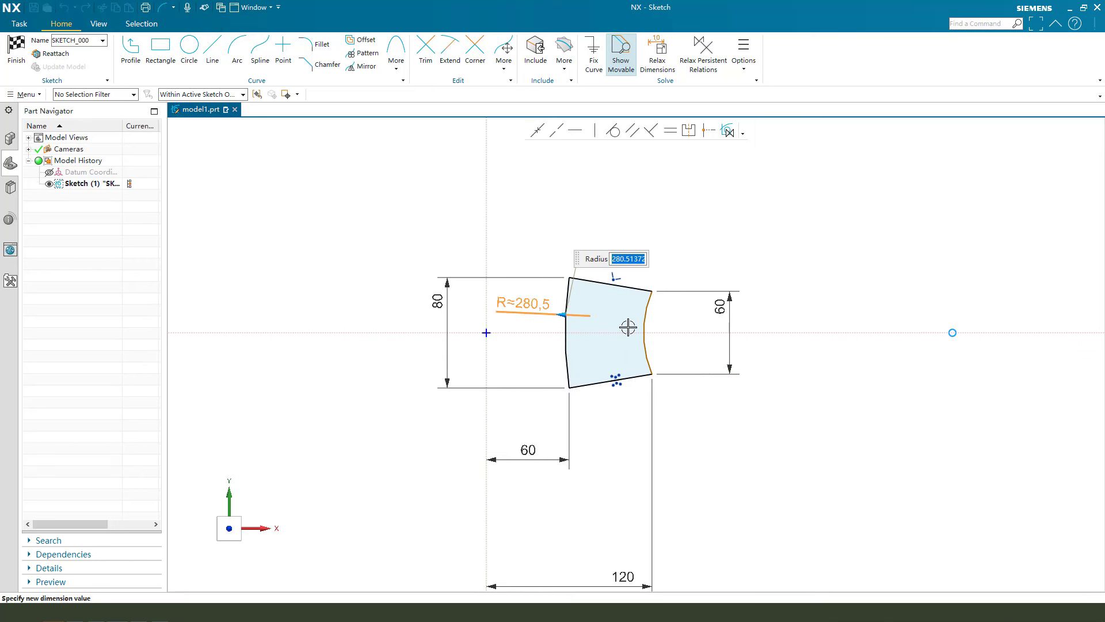
{"action": "type", "text": "120"}
{"action": "key", "text": "Return"}
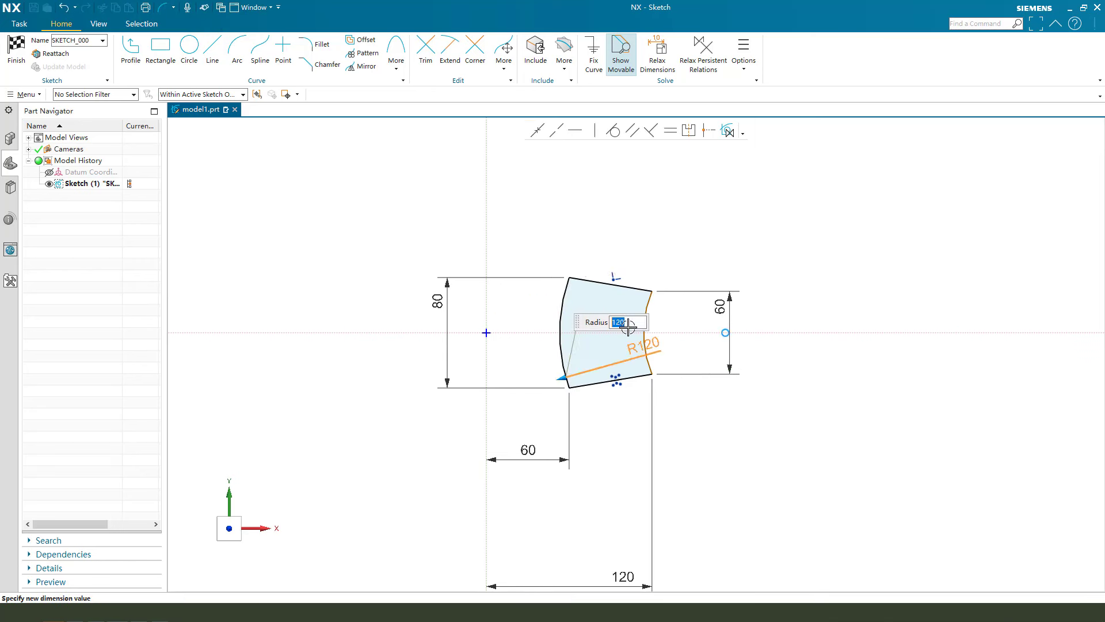
{"action": "left_click", "coordinate": [656, 348]}
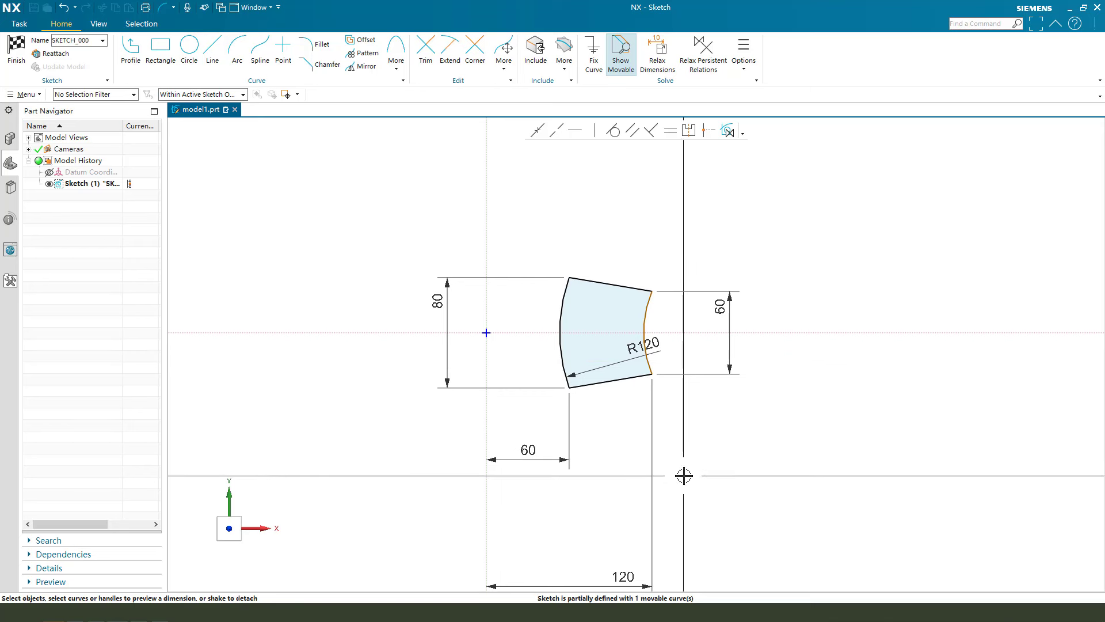
{"action": "scroll", "coordinate": [604, 357], "scroll_direction": "down", "scroll_amount": 2}
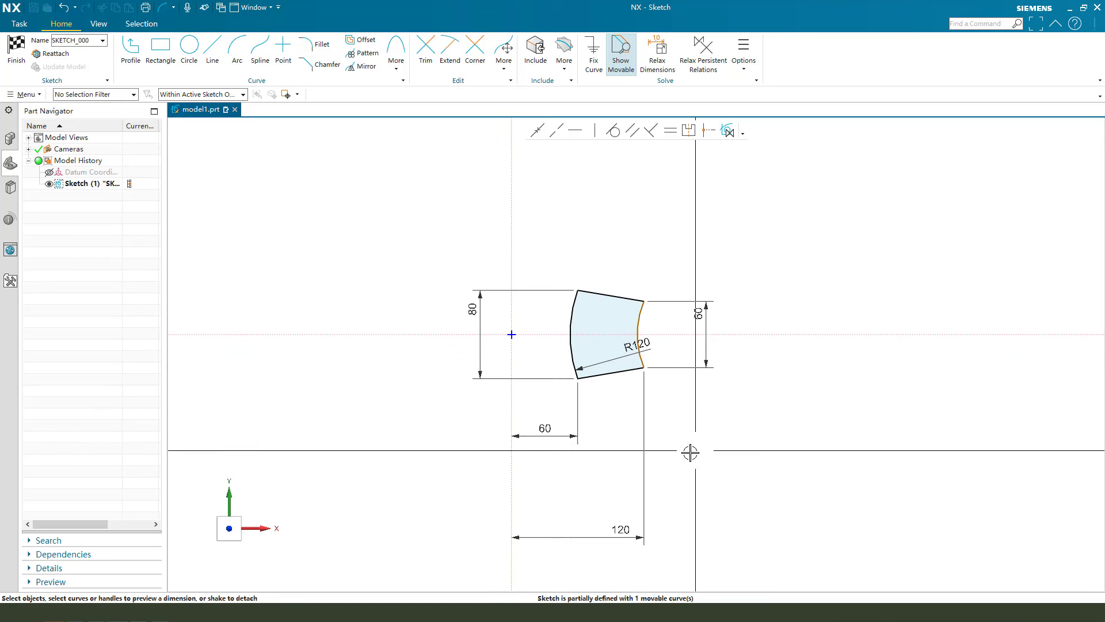
{"action": "scroll", "coordinate": [602, 446], "scroll_direction": "up", "scroll_amount": 1}
{"action": "left_click_drag", "start_coordinate": [640, 320], "coordinate": [535, 332]}
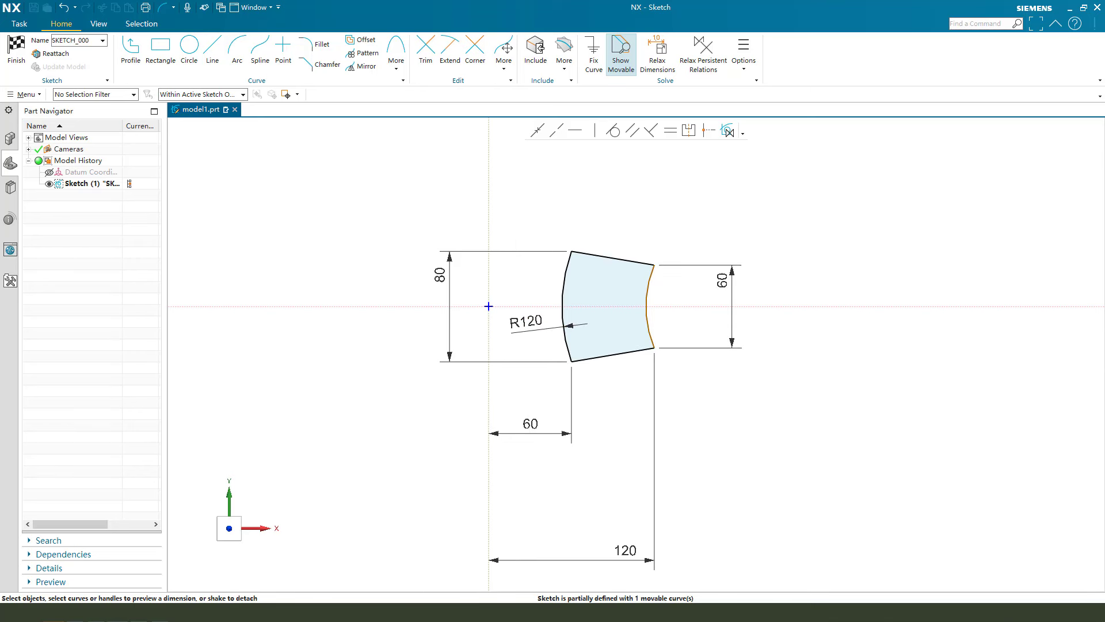
- Shift the right arc's centre rightward, tidy the dimensions closer to the profile, and finish the sketch
{"action": "left_click", "coordinate": [647, 281]}
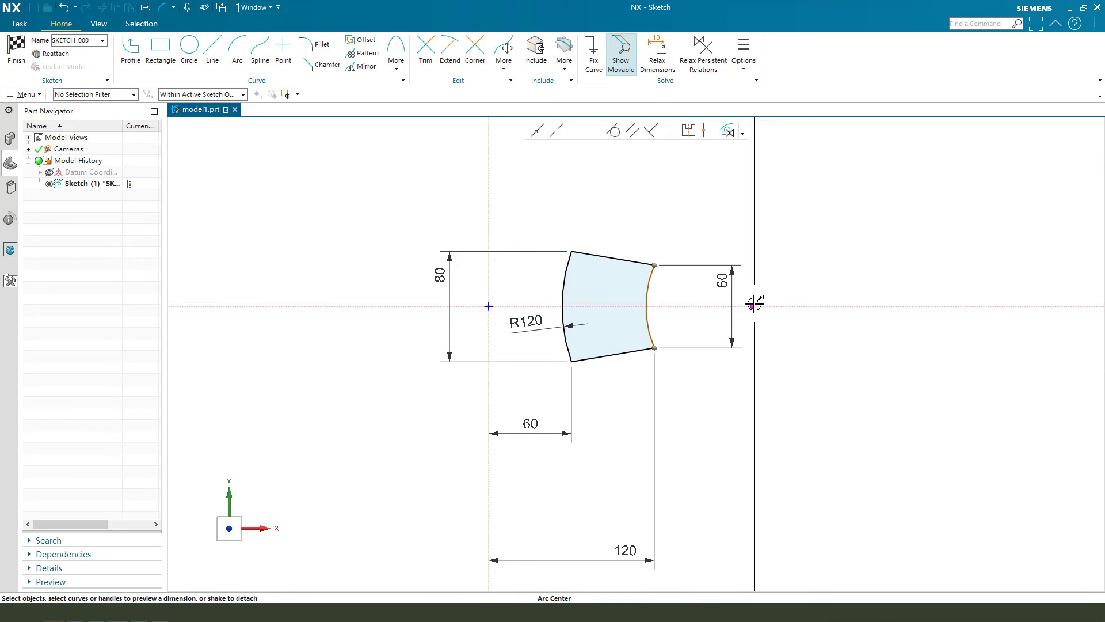
{"action": "left_click_drag", "start_coordinate": [574, 295], "coordinate": [728, 306]}
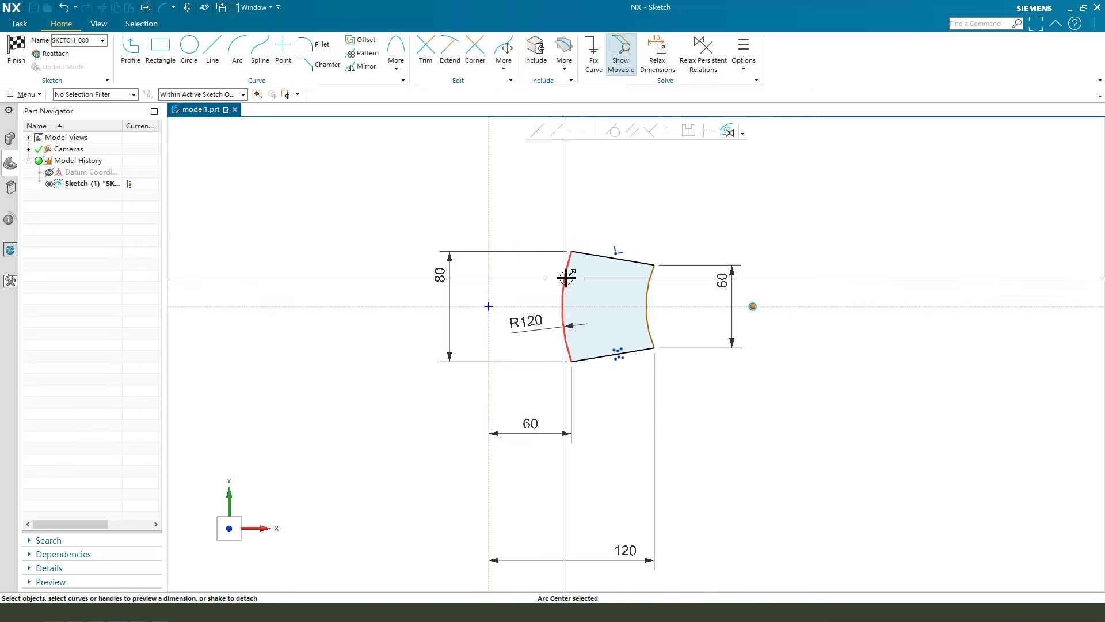
{"action": "left_click", "coordinate": [728, 306]}
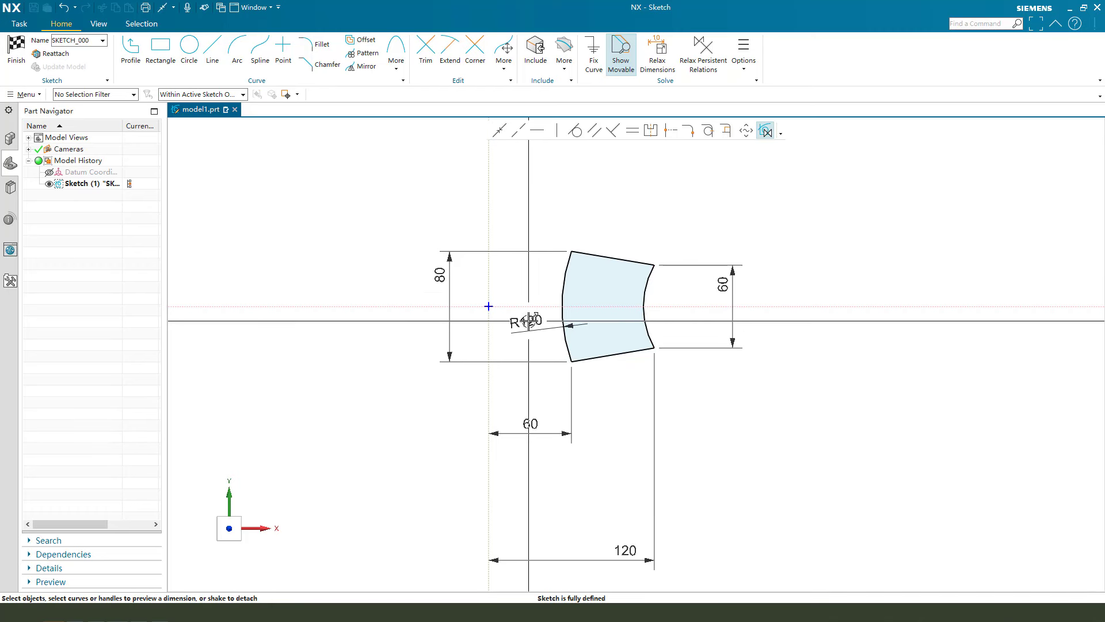
{"action": "mouse_move", "coordinate": [529, 319]}
{"action": "left_mouse_down"}
{"action": "mouse_move", "coordinate": [548, 437]}
{"action": "mouse_move", "coordinate": [496, 399]}
{"action": "left_mouse_up"}
{"action": "mouse_move", "coordinate": [627, 552]}
{"action": "left_mouse_down"}
{"action": "mouse_move", "coordinate": [568, 476]}
{"action": "mouse_move", "coordinate": [572, 449]}
{"action": "left_mouse_up"}
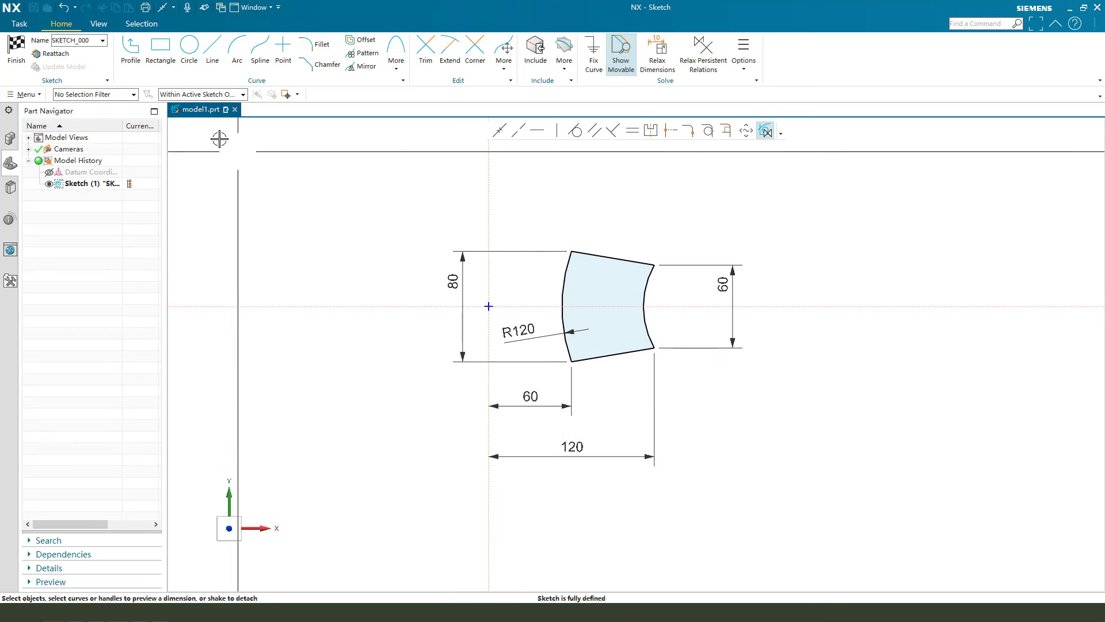
{"action": "left_click", "coordinate": [16, 52]}
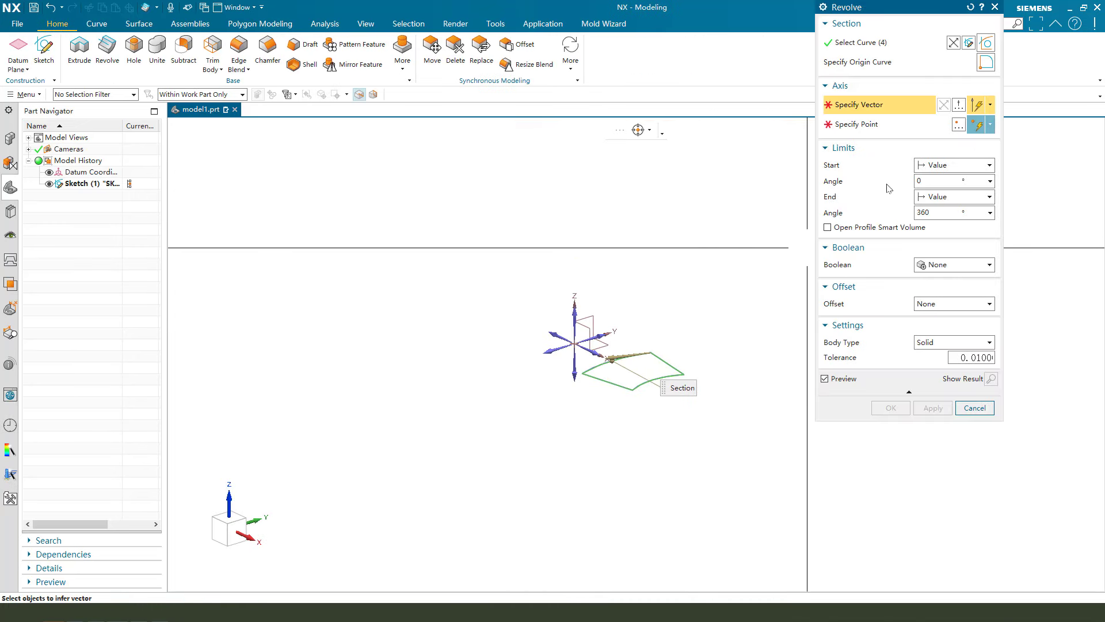
- Revolve about the datum Y axis as a sheet body with a 67.5° start angle
{"action": "scroll", "coordinate": [640, 321], "scroll_direction": "up", "scroll_amount": 1}
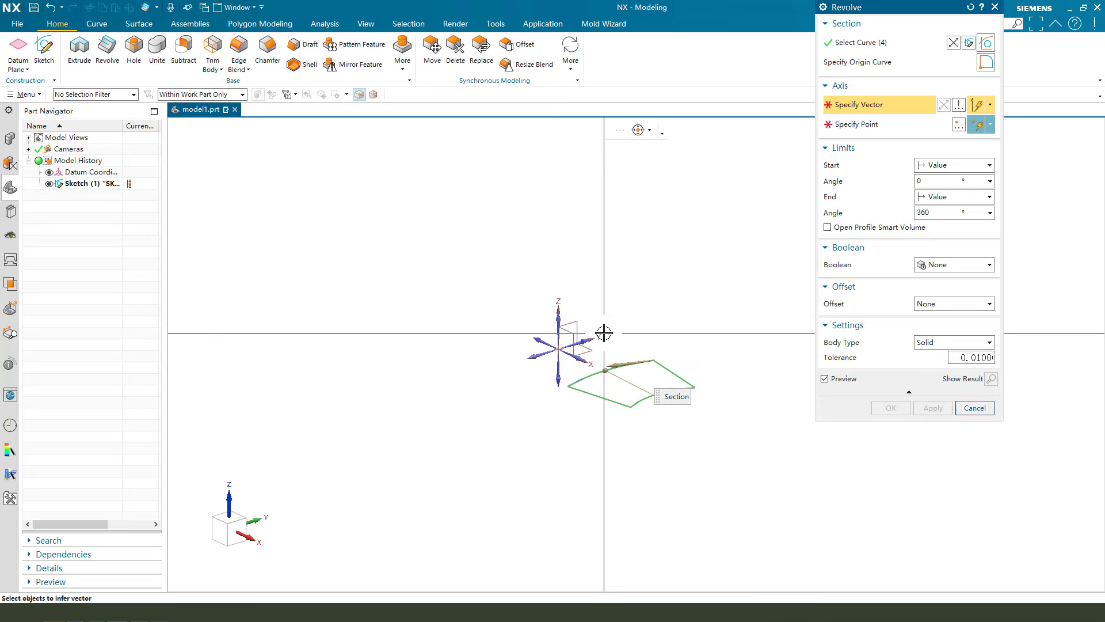
{"action": "left_click", "coordinate": [596, 335]}
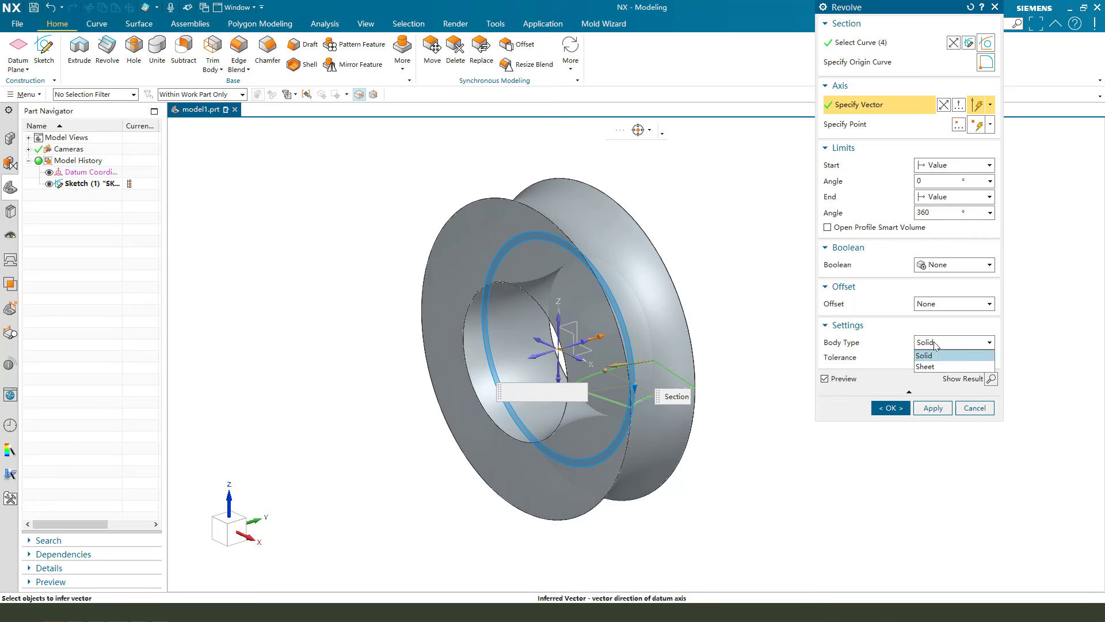
{"action": "left_click", "coordinate": [932, 368]}
{"action": "type", "text": "67."}
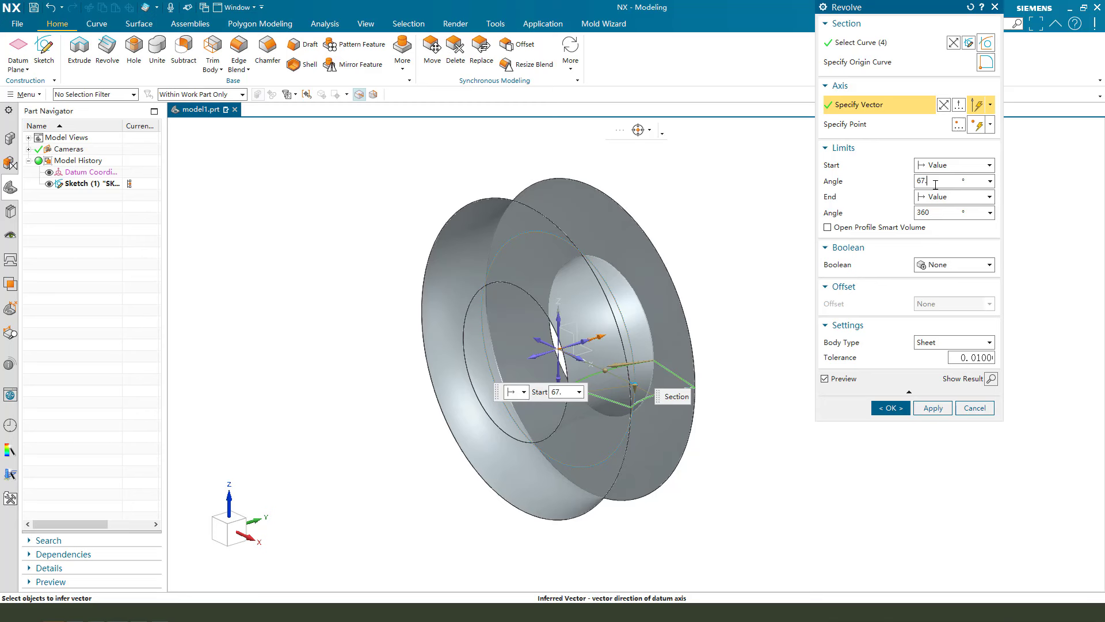
{"action": "type", "text": "5"}
{"action": "key", "text": "Return"}
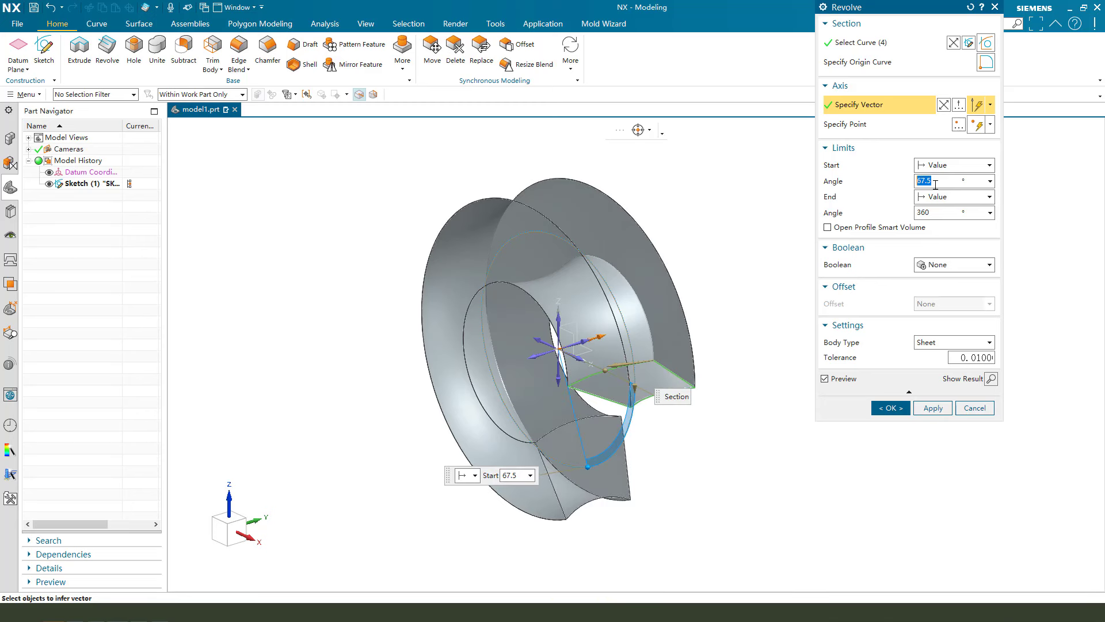
- Set the end angle to 360-67.5 and create the C-shaped revolved sheet
{"action": "left_click", "coordinate": [945, 213]}
{"action": "type", "text": "-135"}
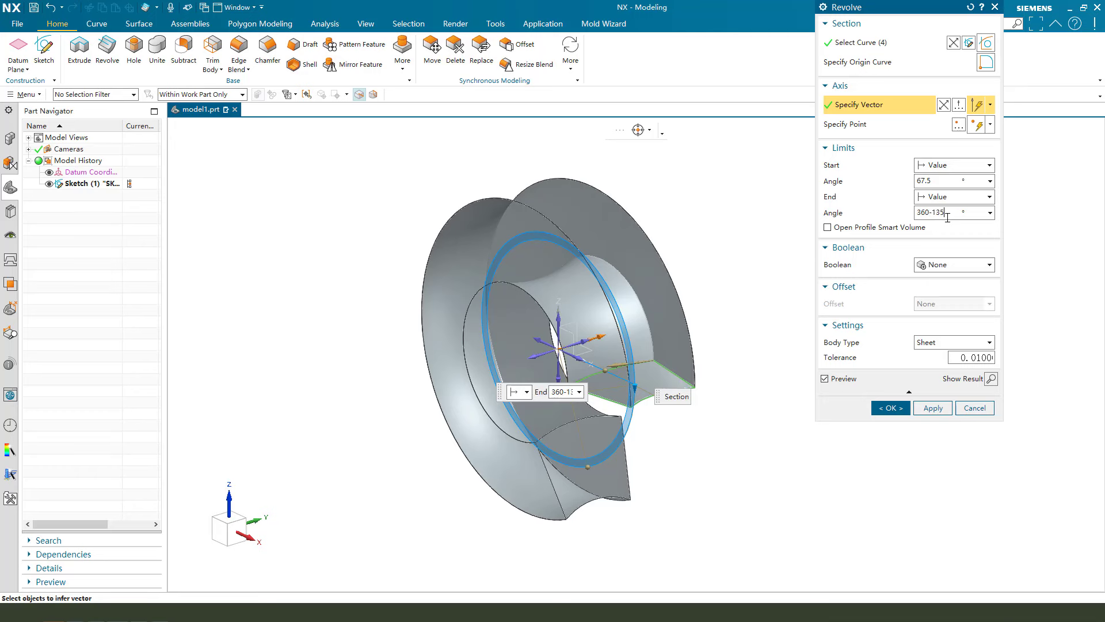
{"action": "key", "text": "Return"}
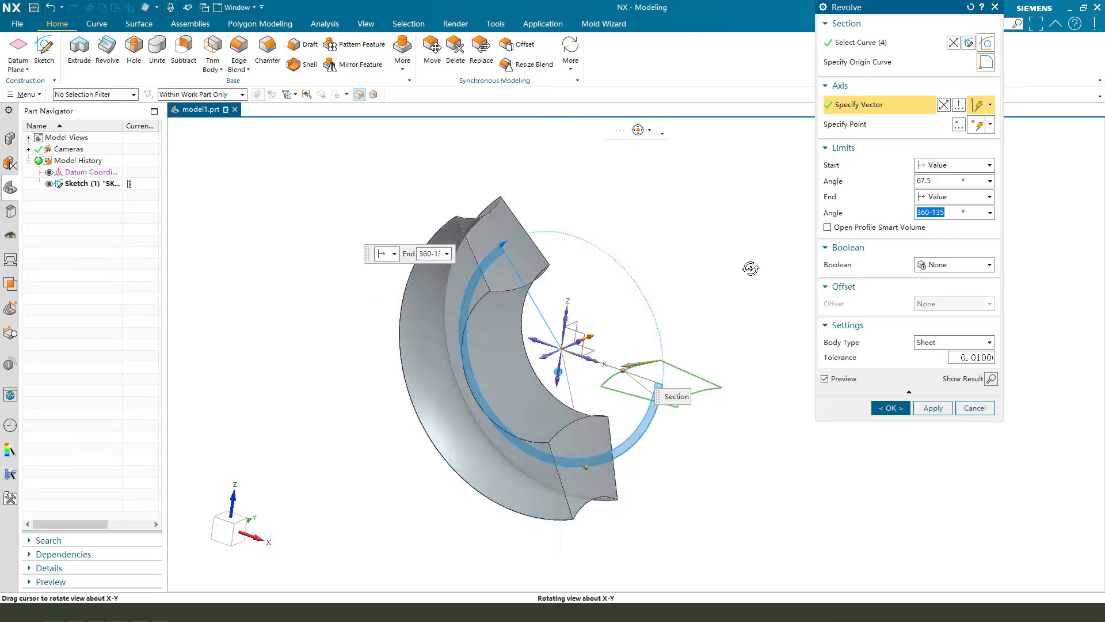
{"action": "mouse_move", "coordinate": [720, 288]}
{"action": "middle_mouse_down"}
{"action": "mouse_move", "coordinate": [770, 248]}
{"action": "mouse_move", "coordinate": [775, 271]}
{"action": "middle_mouse_up"}
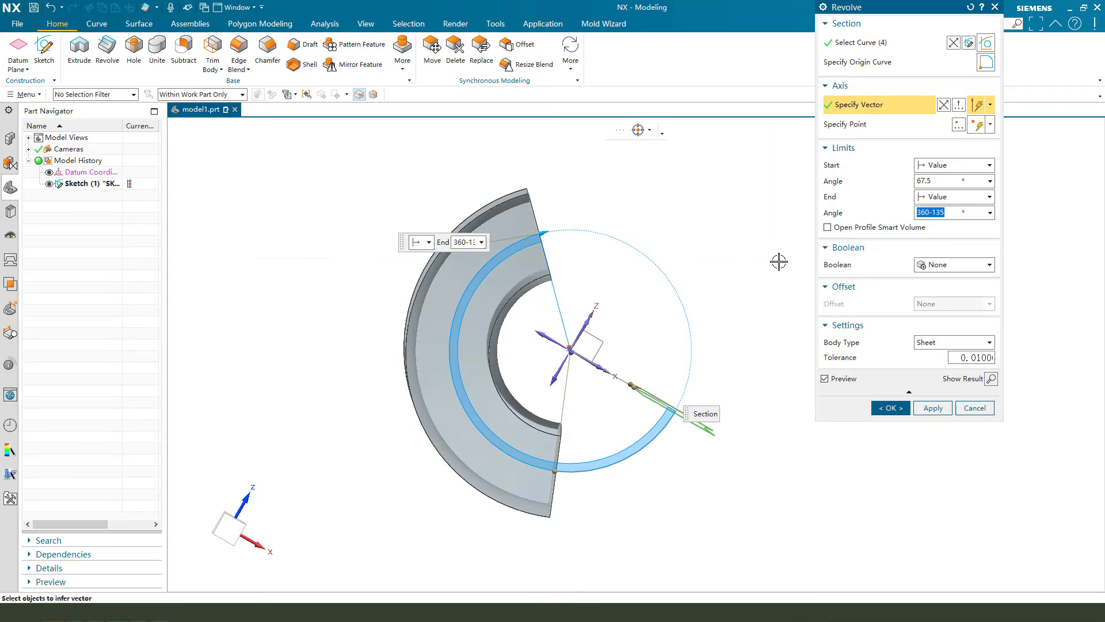
{"action": "key", "text": "F8"}
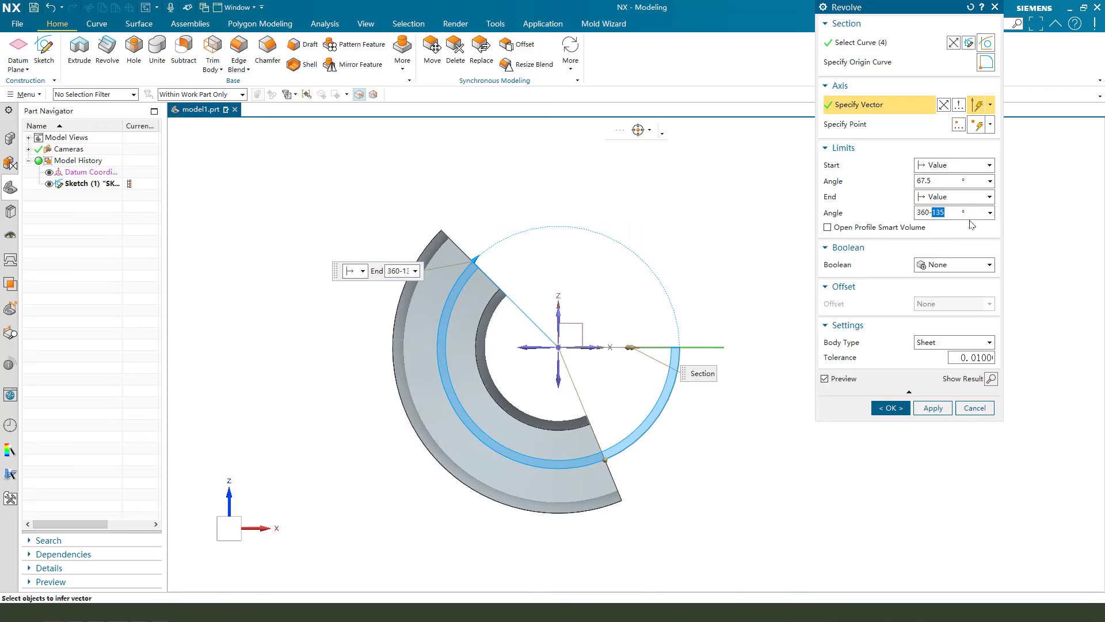
{"action": "type", "text": "67.5"}
{"action": "key", "text": "Return"}
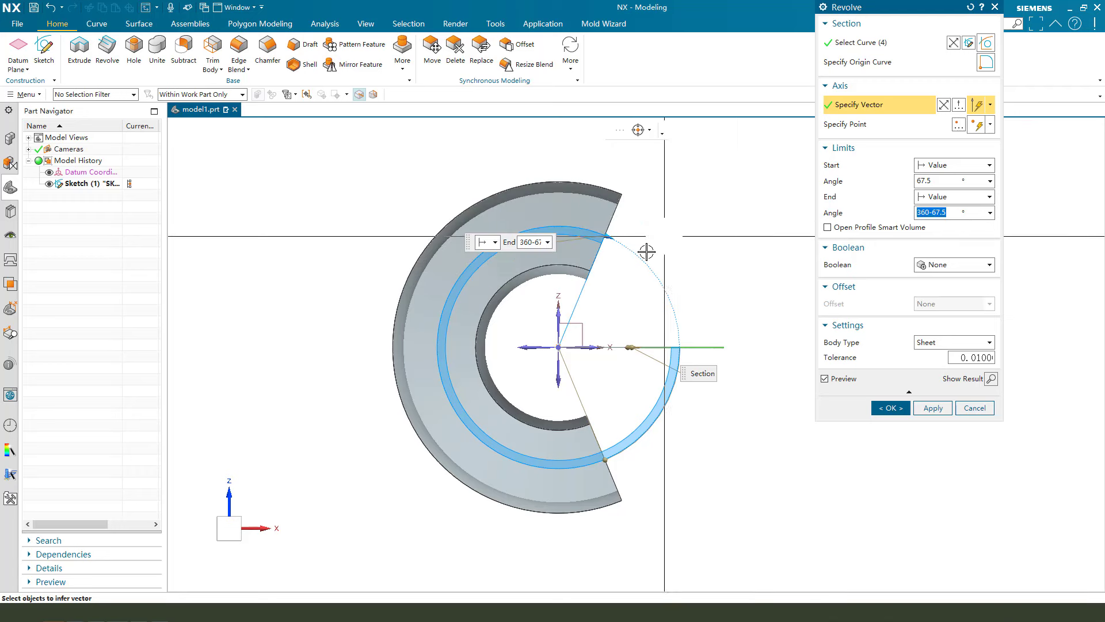
{"action": "middle_click_drag", "start_coordinate": [715, 252], "coordinate": [708, 303]}
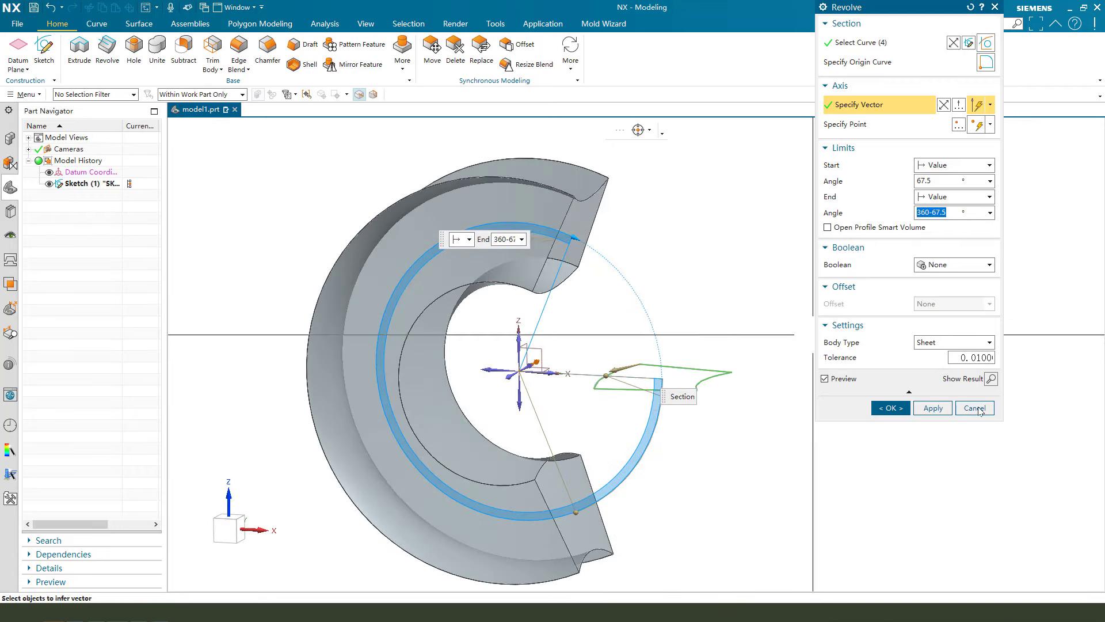
{"action": "left_click", "coordinate": [894, 410]}
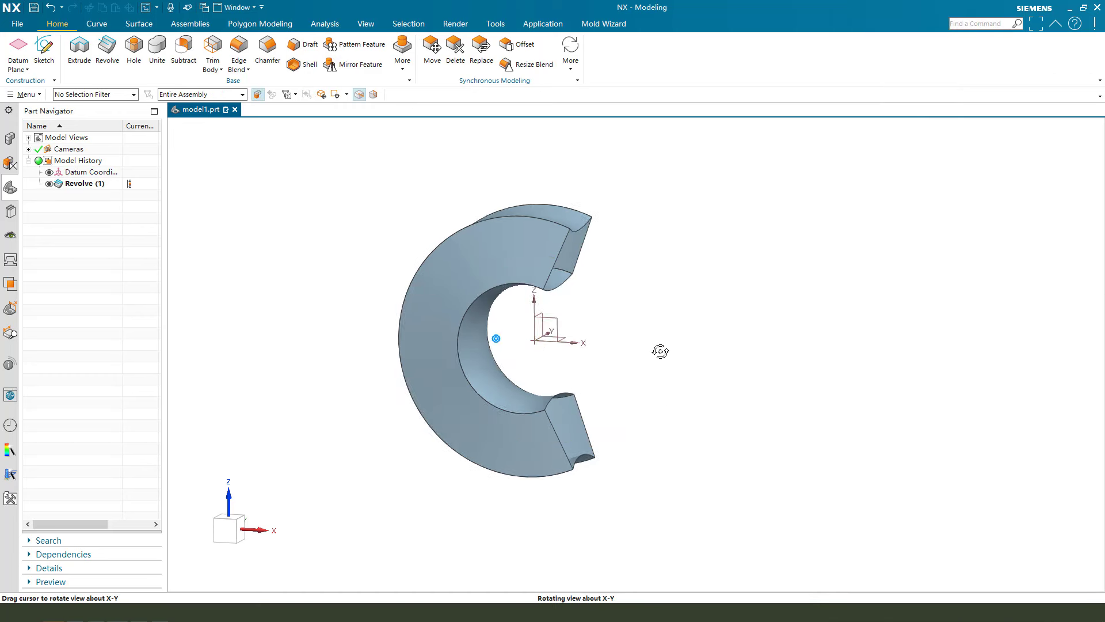
- Use the body's inner edge as the section, revolved about the datum axis
{"action": "middle_click_drag", "start_coordinate": [660, 350], "coordinate": [662, 347]}
{"action": "scroll", "coordinate": [644, 354], "scroll_direction": "up", "scroll_amount": 2}
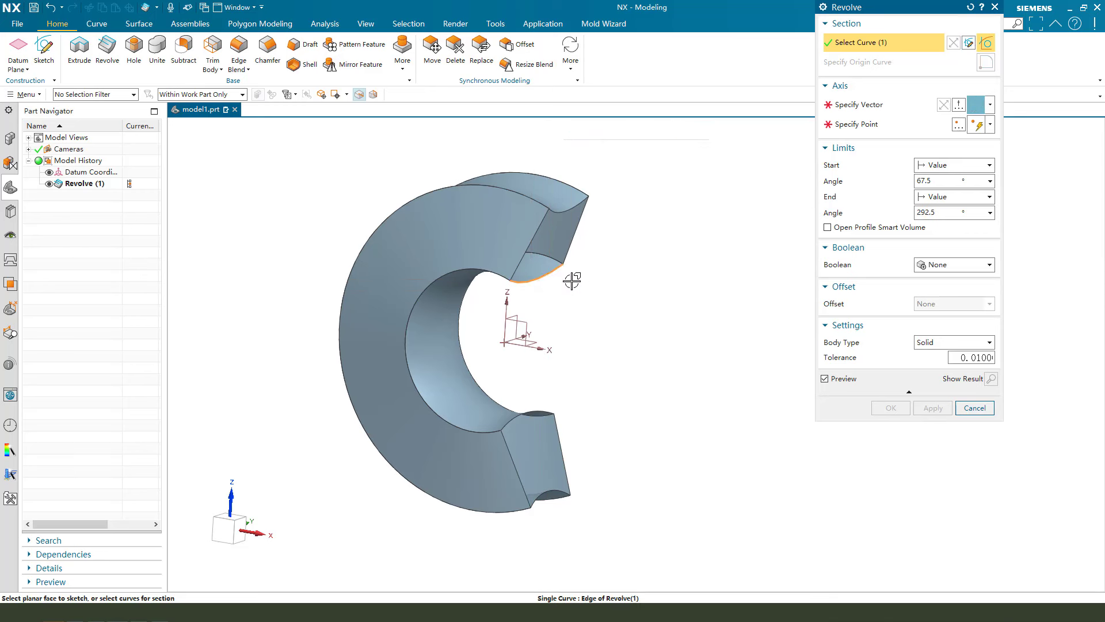
{"action": "left_click", "coordinate": [554, 276]}
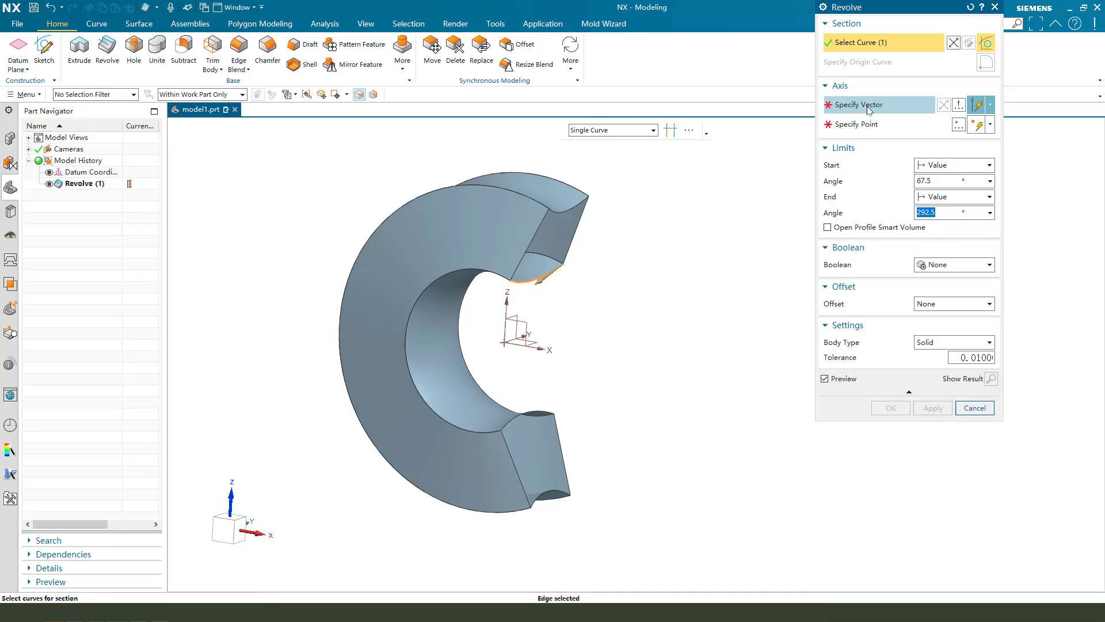
{"action": "left_click", "coordinate": [868, 108]}
{"action": "middle_click_drag", "start_coordinate": [613, 318], "coordinate": [582, 323]}
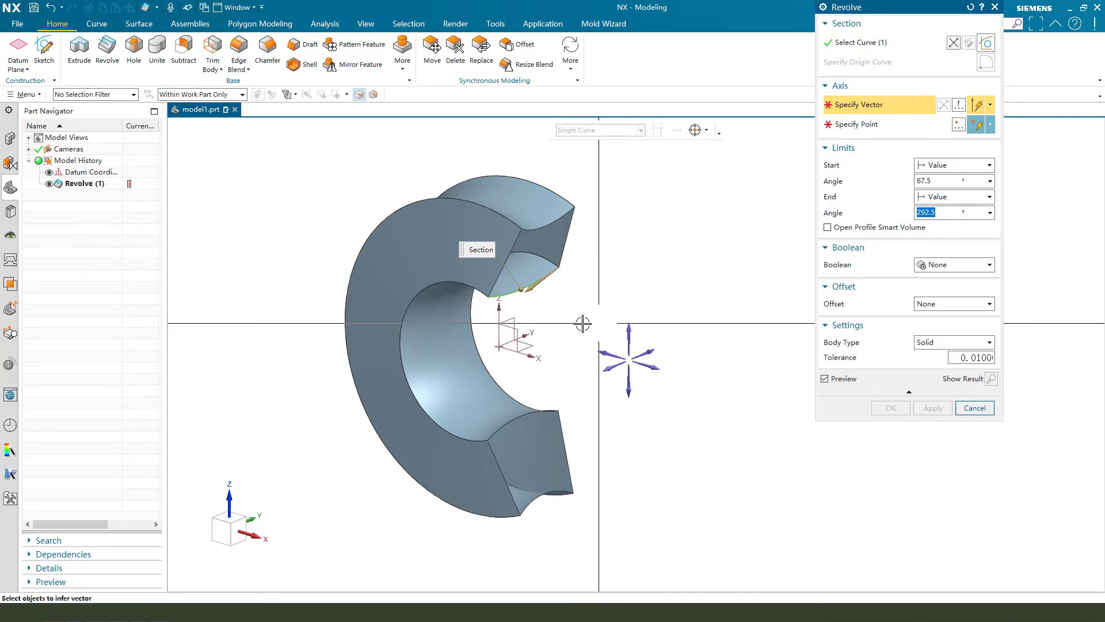
{"action": "left_click", "coordinate": [533, 330]}
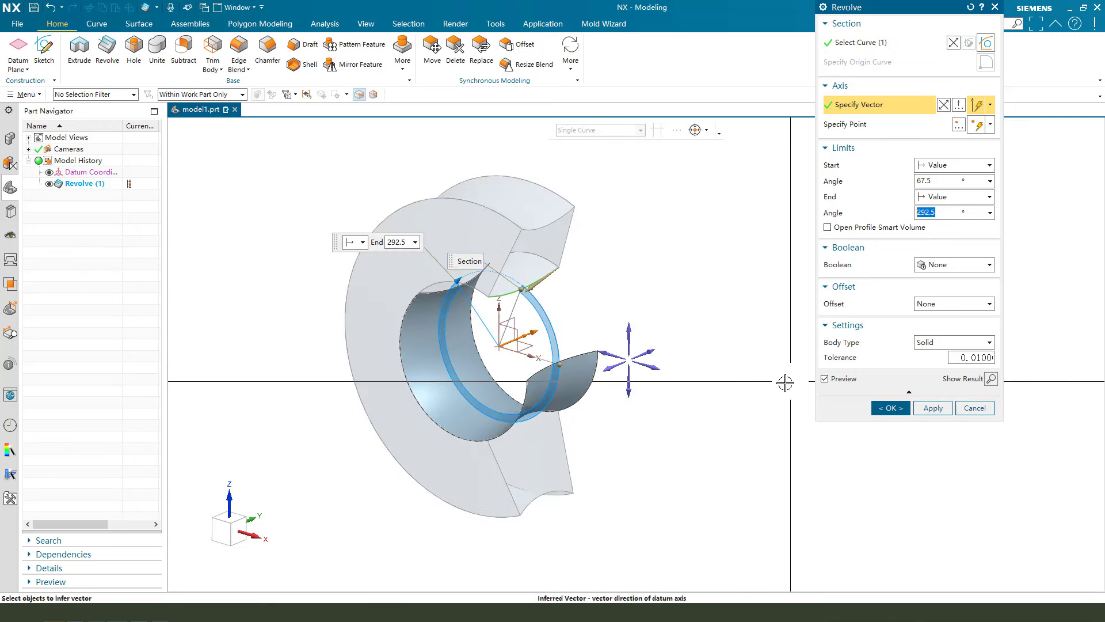
- Sweep it from 0° to 135°, set the body type, and create Revolve (2)
{"action": "left_click", "coordinate": [941, 183]}
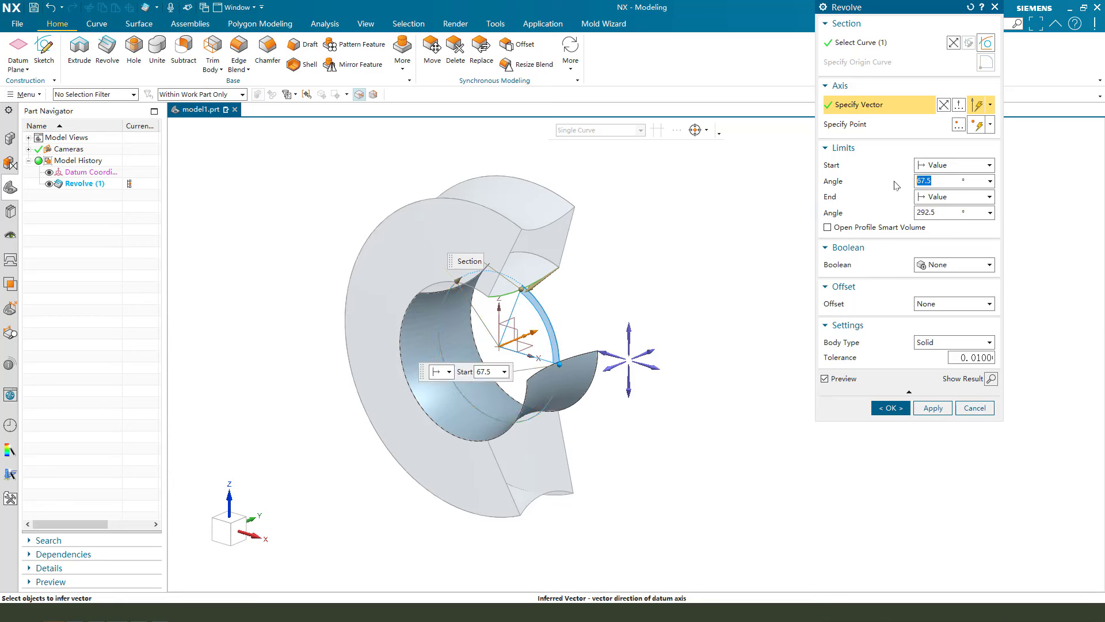
{"action": "type", "text": "0"}
{"action": "key", "text": "Return"}
{"action": "left_click", "coordinate": [943, 212]}
{"action": "type", "text": "135"}
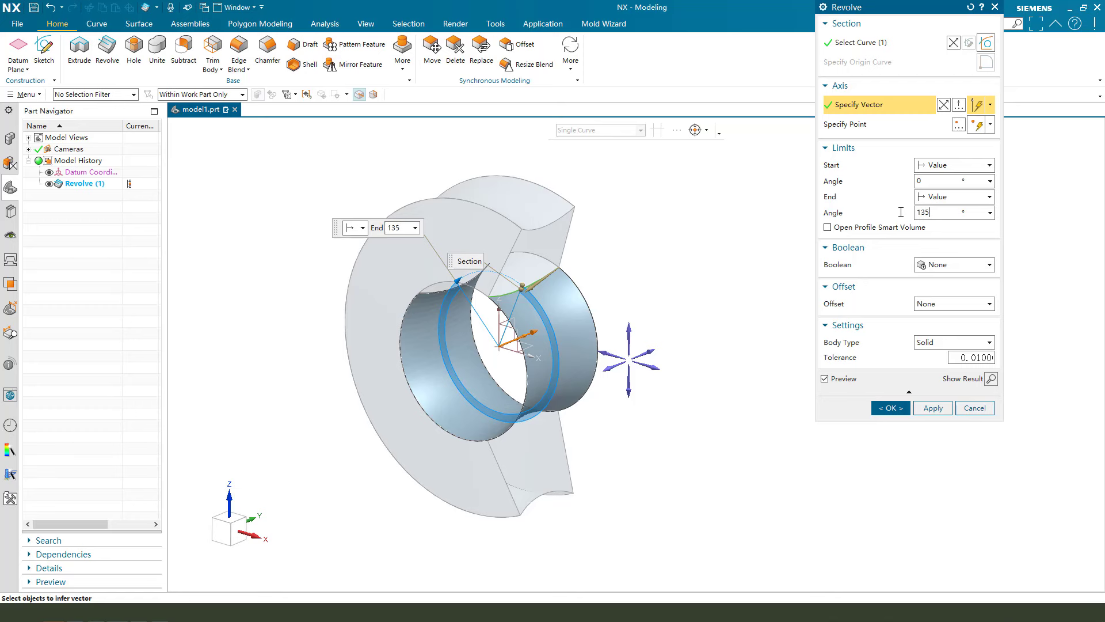
{"action": "key", "text": "Return"}
{"action": "middle_click_drag", "start_coordinate": [629, 395], "coordinate": [636, 370]}
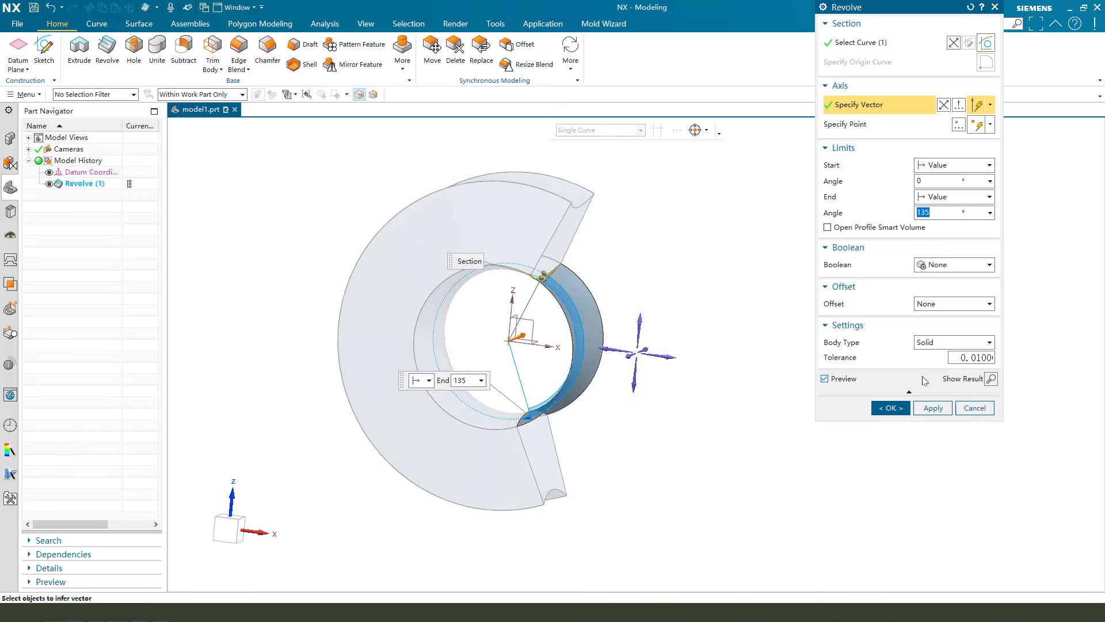
{"action": "left_click", "coordinate": [954, 342]}
{"action": "left_click", "coordinate": [891, 408]}
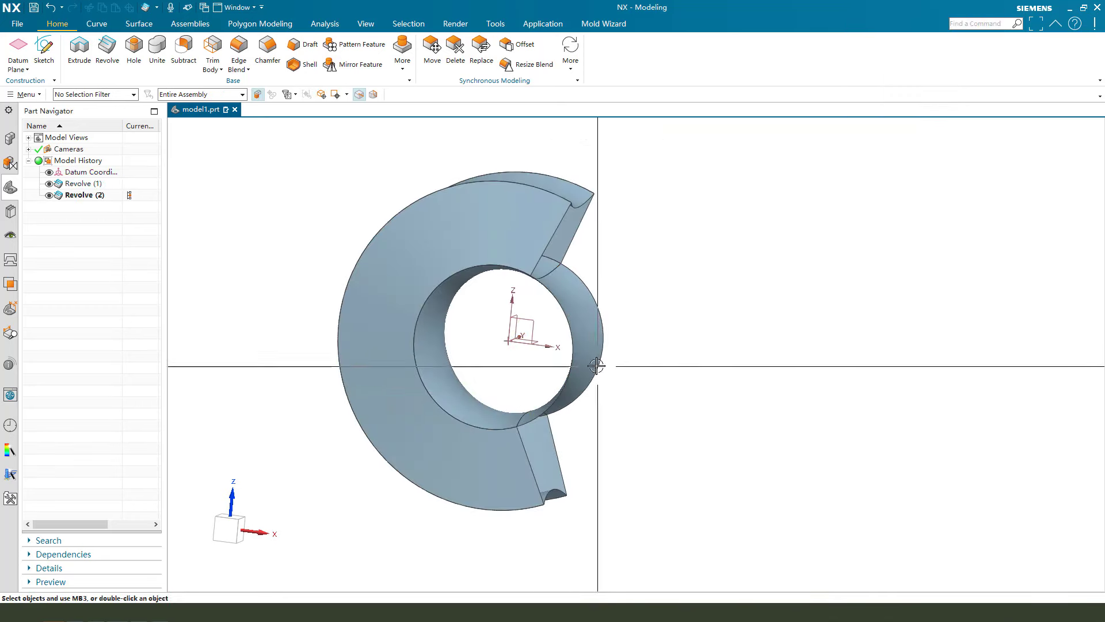
{"action": "middle_click_drag", "start_coordinate": [597, 366], "coordinate": [573, 369]}
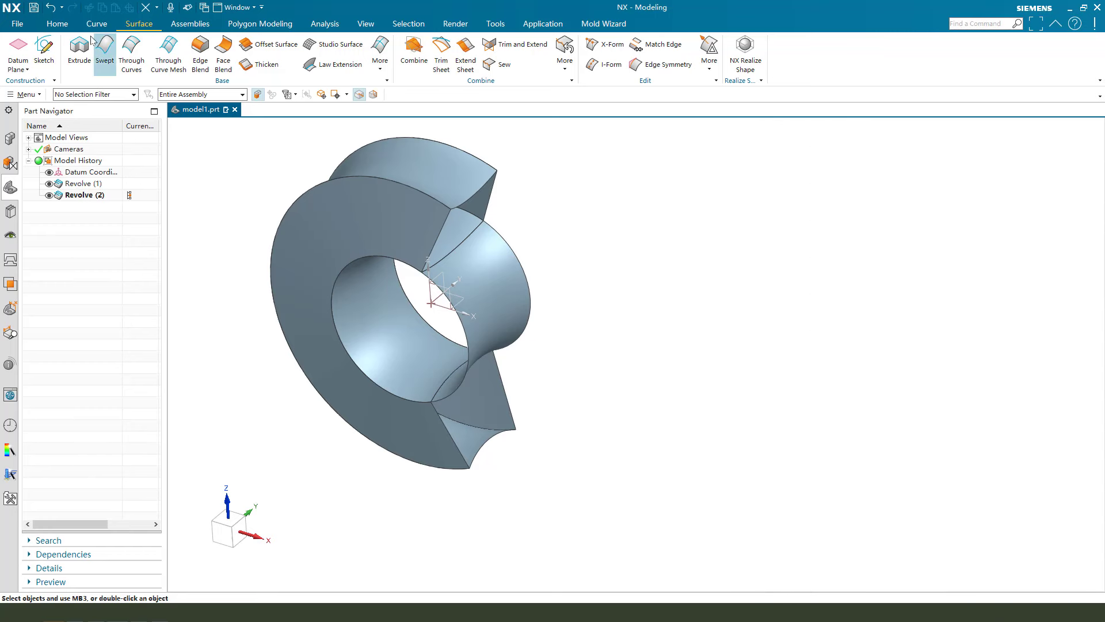
- Trim the inner revolved sheet with the XZ datum plane, reversed to keep the other side
{"action": "left_click", "coordinate": [57, 25]}
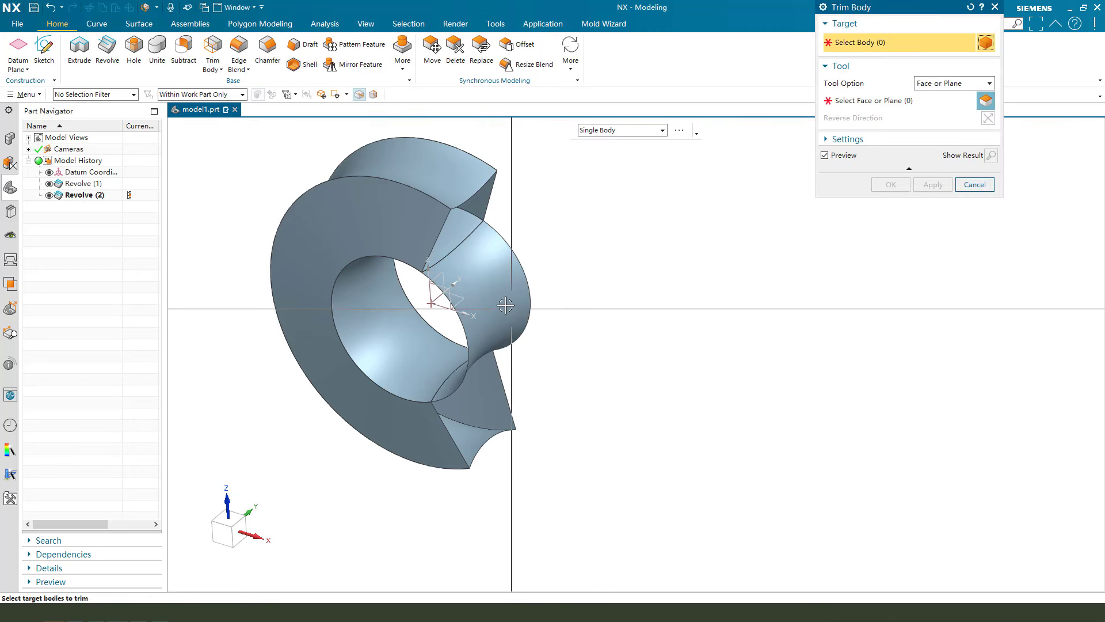
{"action": "left_click", "coordinate": [496, 282]}
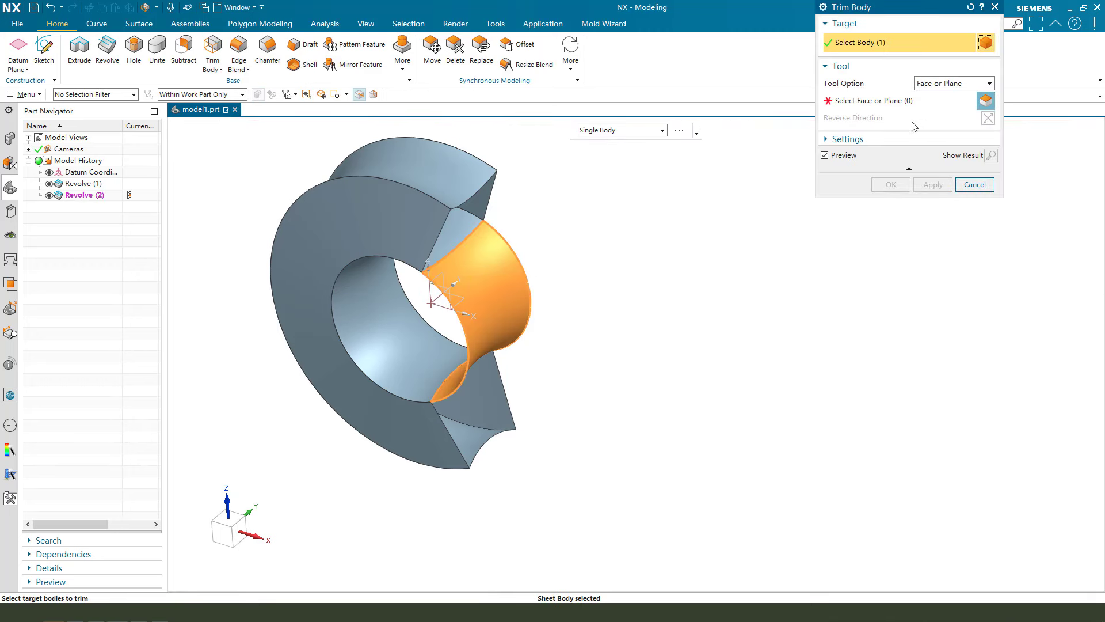
{"action": "middle_click_drag", "start_coordinate": [543, 288], "coordinate": [467, 274]}
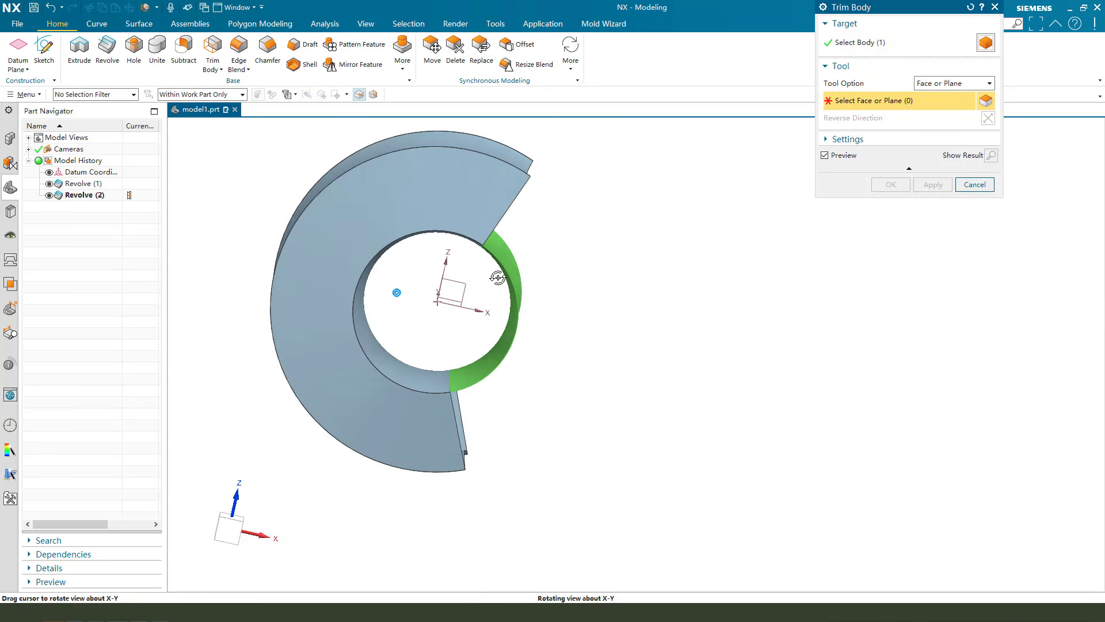
{"action": "left_click", "coordinate": [466, 274]}
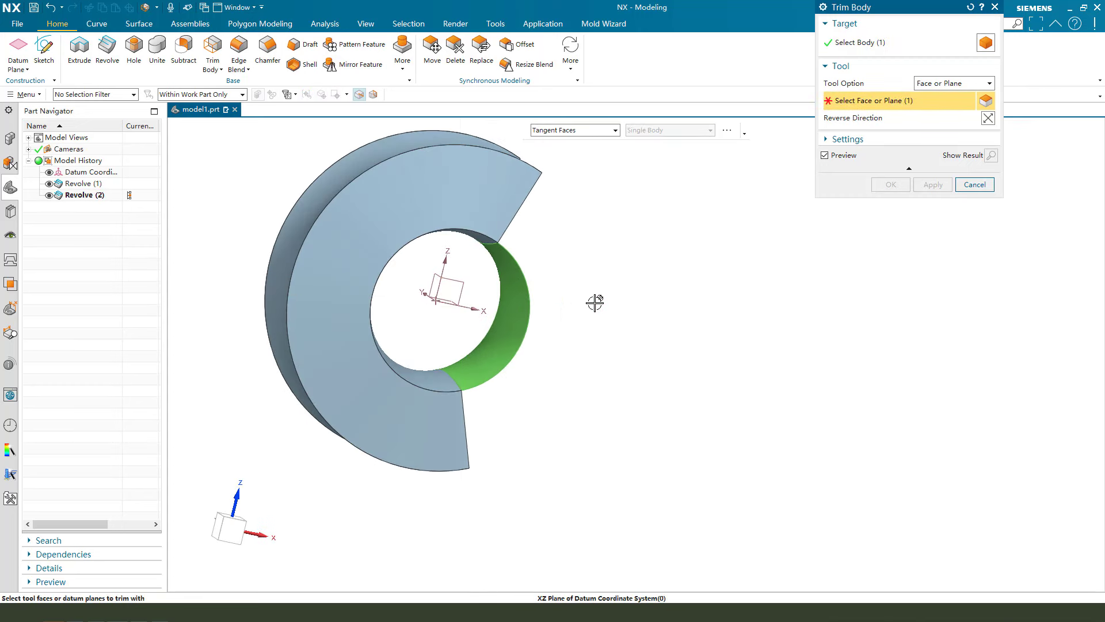
{"action": "middle_click_drag", "start_coordinate": [592, 301], "coordinate": [556, 331]}
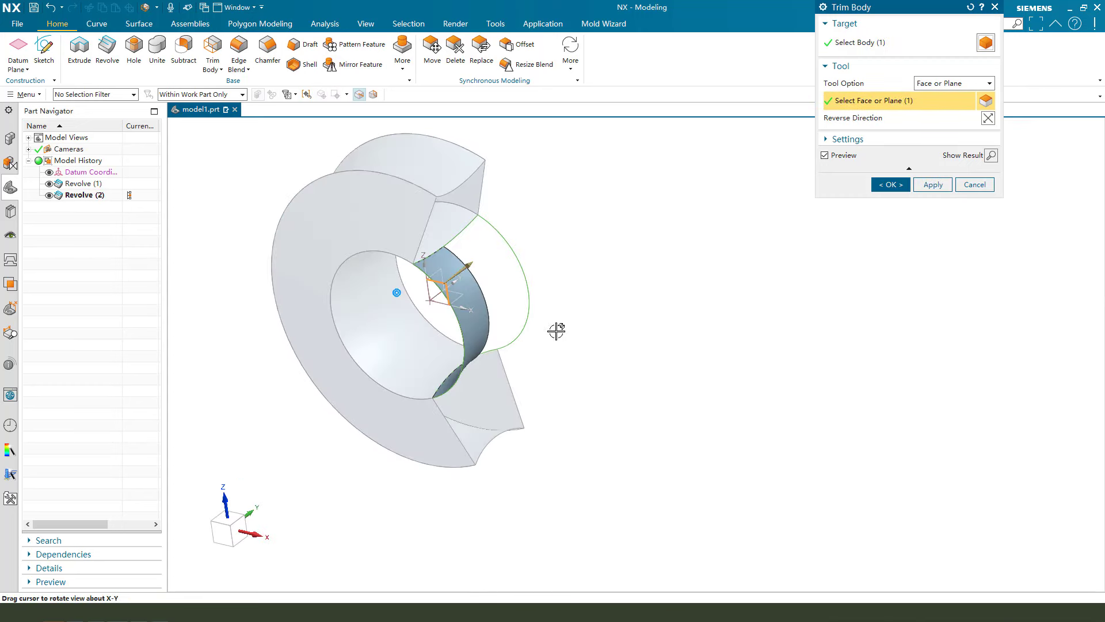
{"action": "left_click", "coordinate": [987, 119]}
{"action": "middle_click_drag", "start_coordinate": [632, 301], "coordinate": [631, 305]}
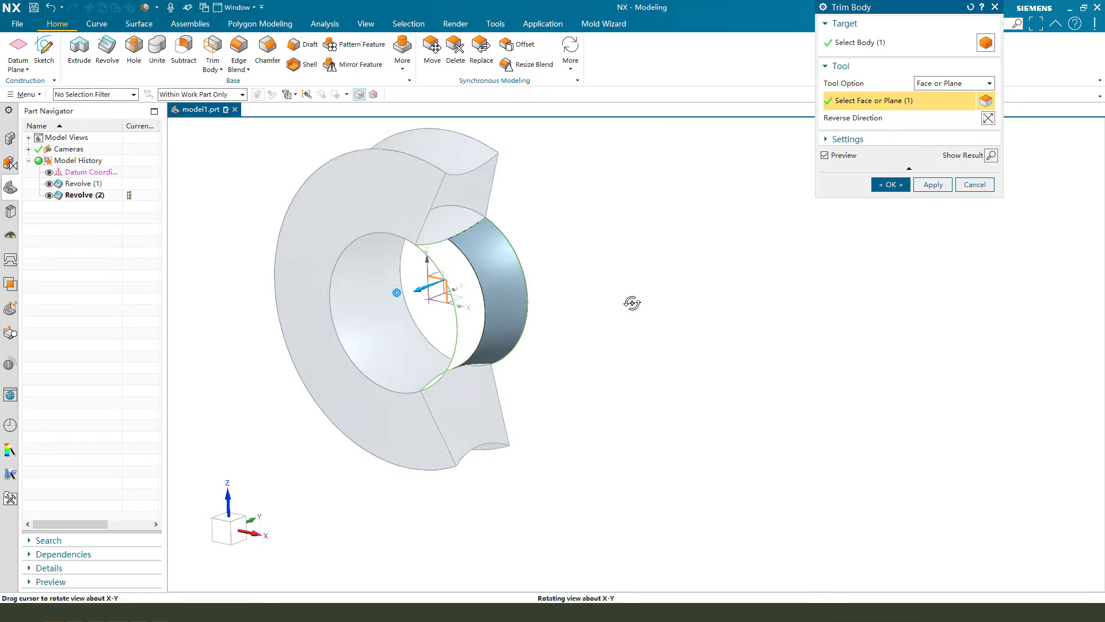
{"action": "left_click", "coordinate": [897, 187]}
{"action": "mouse_move", "coordinate": [666, 237]}
{"action": "middle_mouse_down"}
{"action": "mouse_move", "coordinate": [575, 291]}
{"action": "mouse_move", "coordinate": [629, 313]}
{"action": "mouse_move", "coordinate": [594, 300]}
{"action": "mouse_move", "coordinate": [614, 311]}
{"action": "middle_mouse_up"}
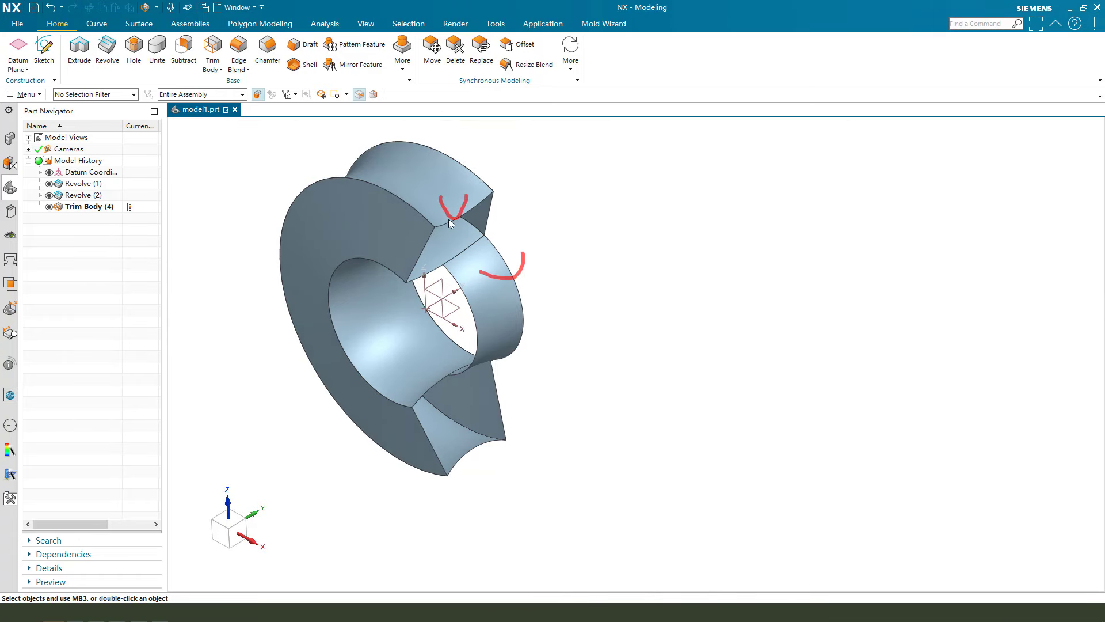
- Pattern Geometry both sheets circularly about X through the origin: count 2, span 90°
{"action": "left_click", "coordinate": [403, 57]}
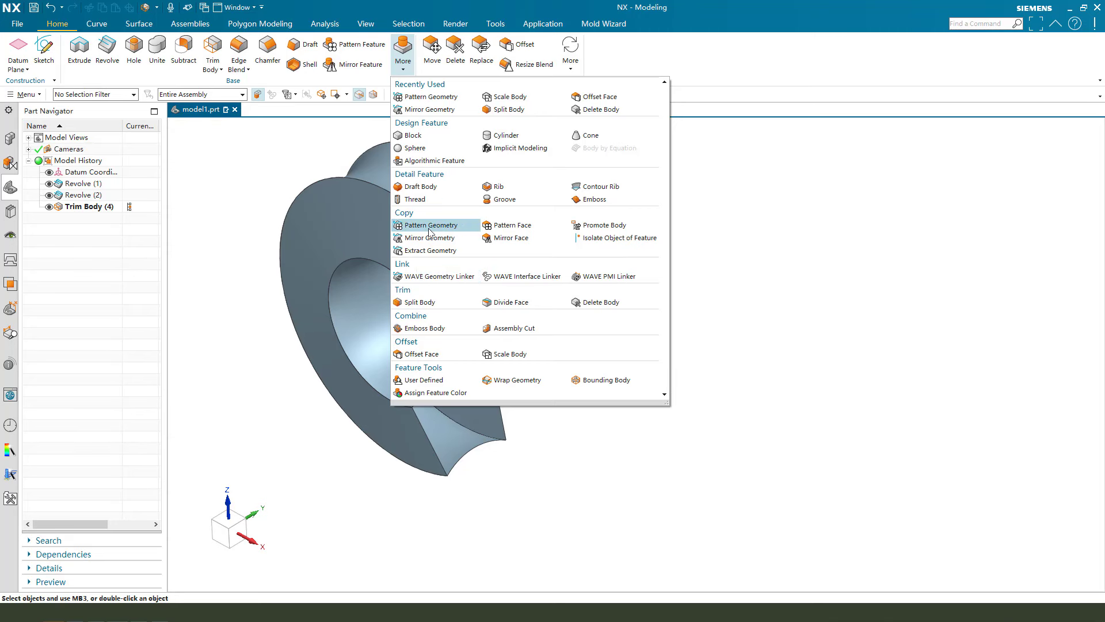
{"action": "left_click", "coordinate": [433, 229]}
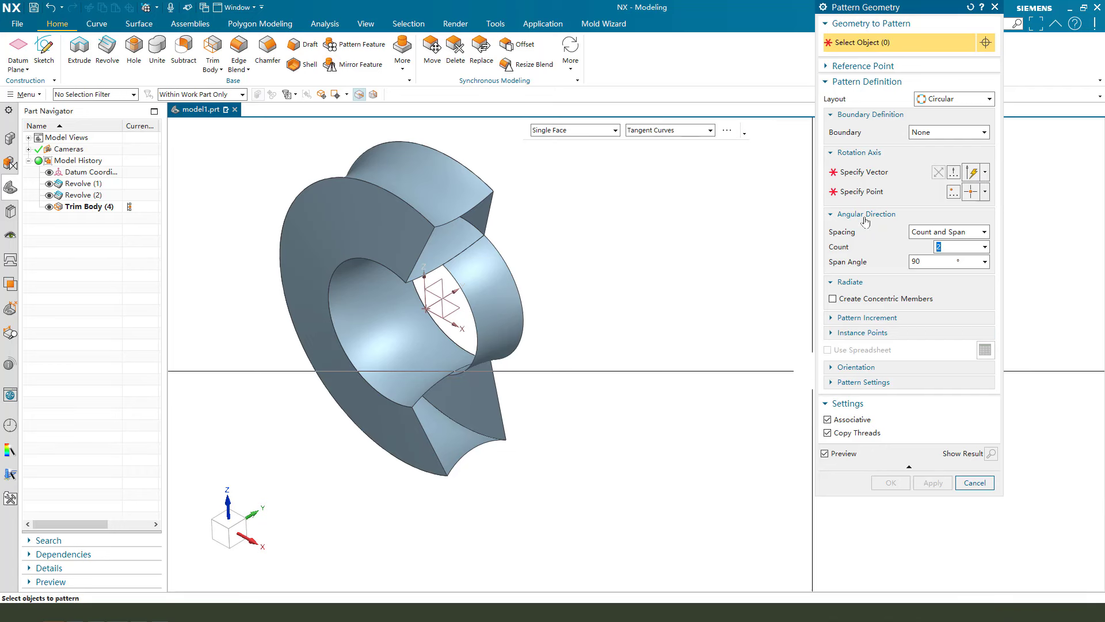
{"action": "left_click", "coordinate": [499, 278]}
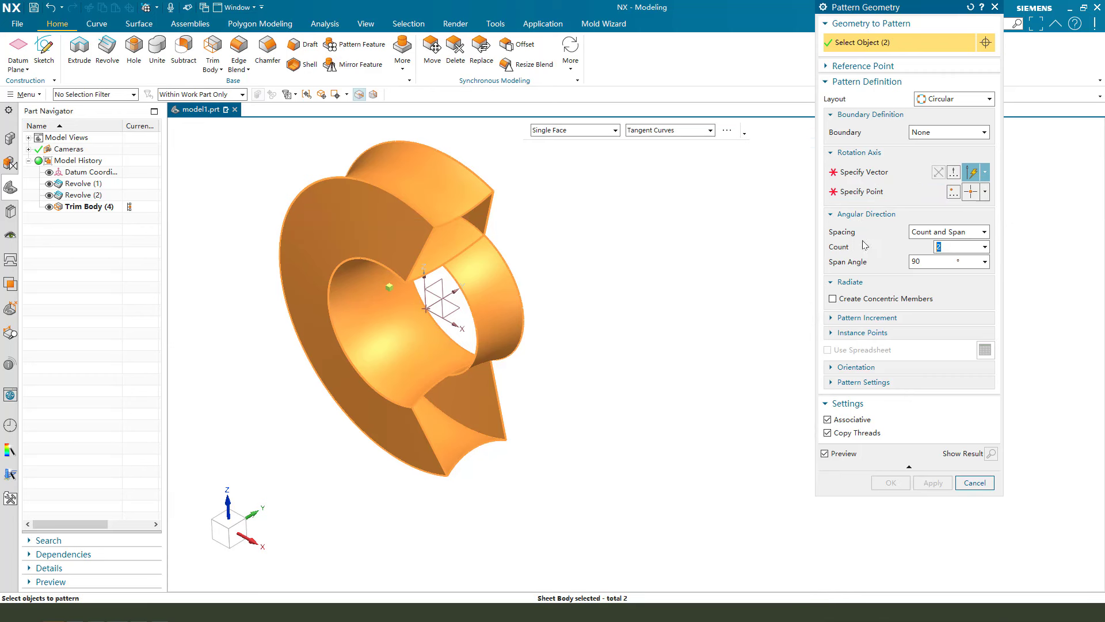
{"action": "left_click", "coordinate": [867, 174]}
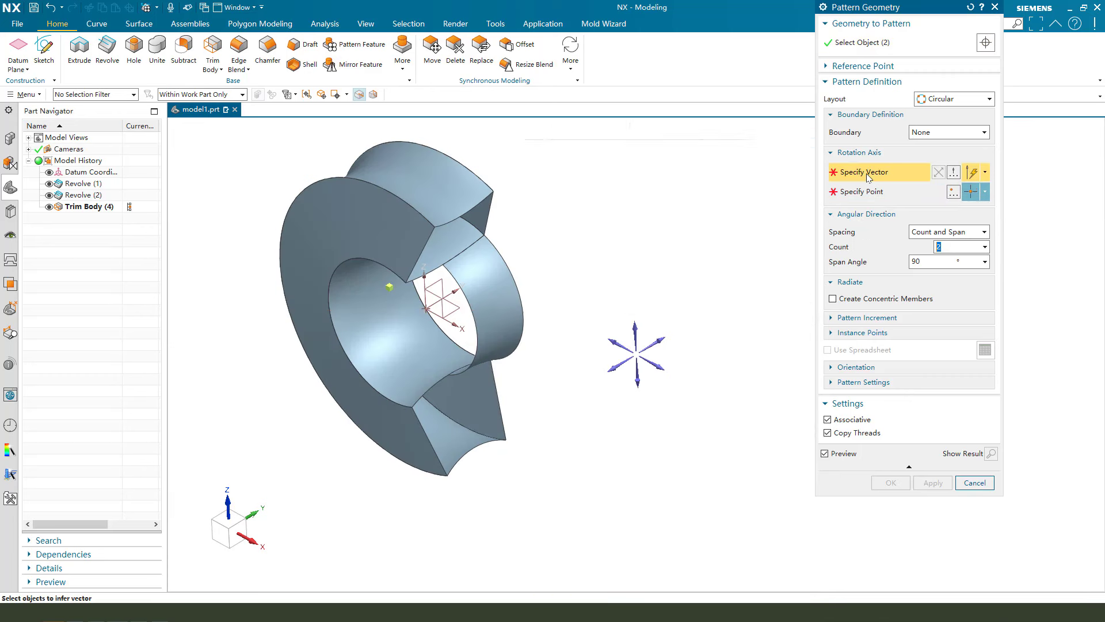
{"action": "left_click", "coordinate": [667, 363]}
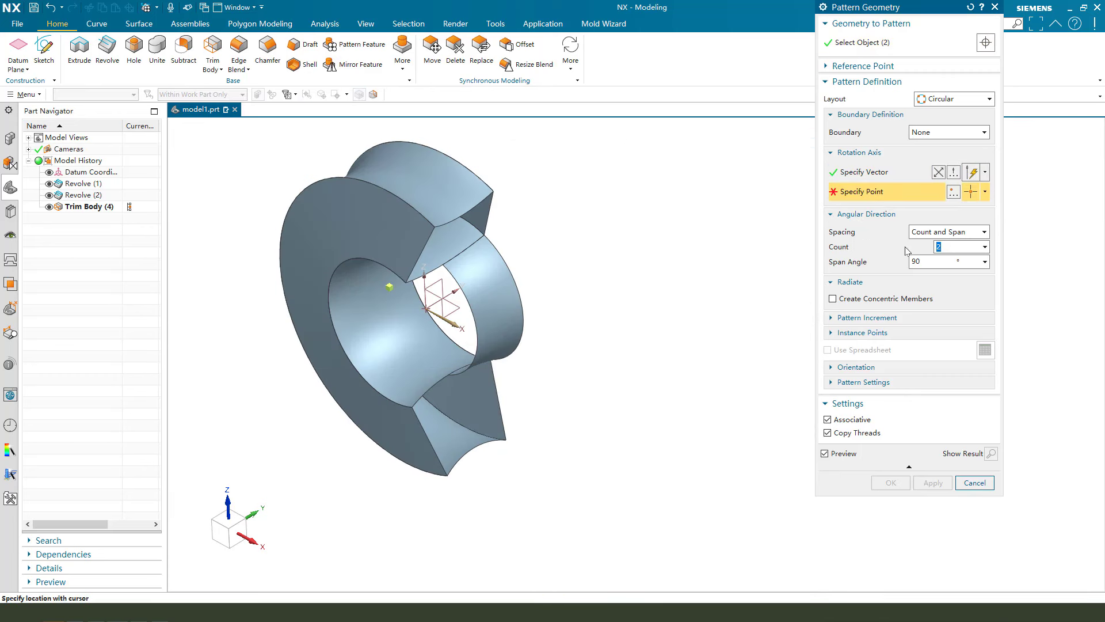
{"action": "left_click", "coordinate": [951, 194]}
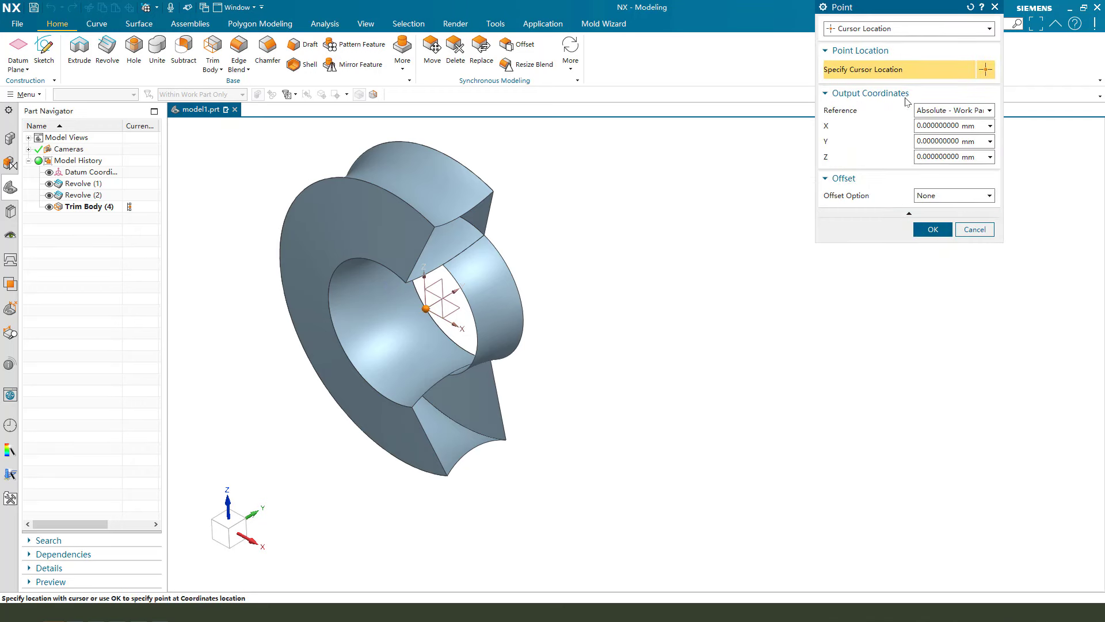
{"action": "left_click", "coordinate": [937, 229]}
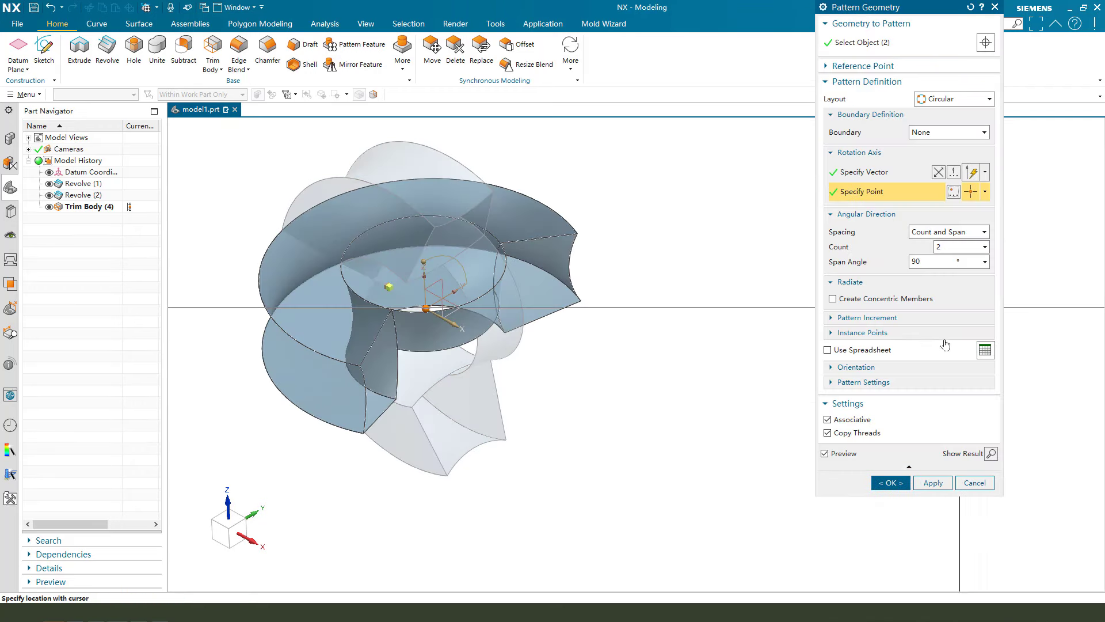
{"action": "middle_click_drag", "start_coordinate": [560, 365], "coordinate": [609, 345]}
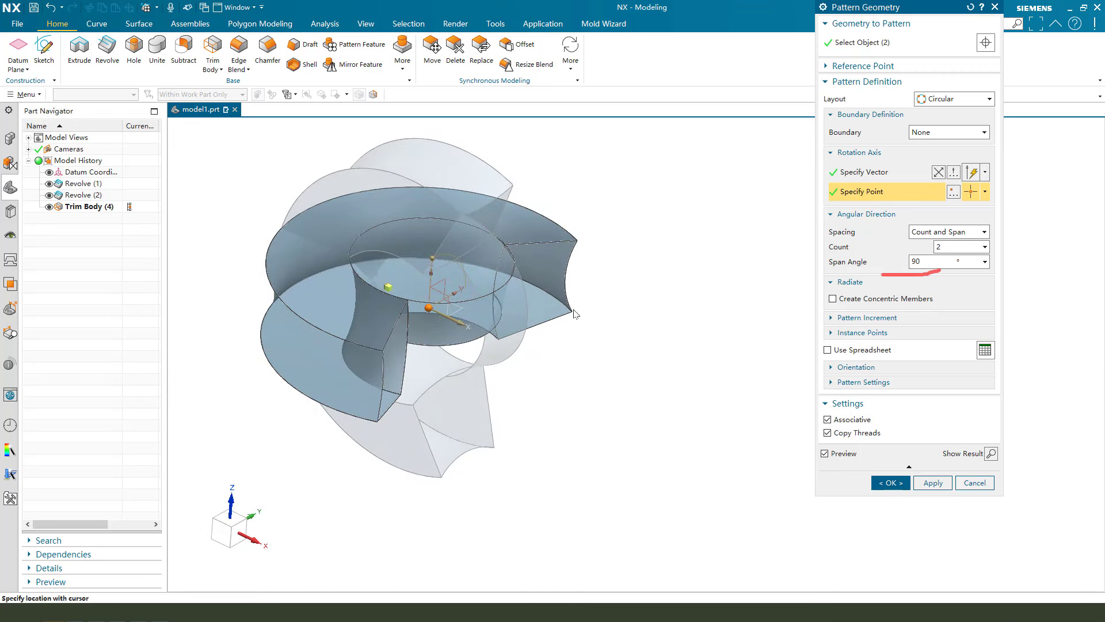
{"action": "left_click", "coordinate": [896, 483]}
{"action": "mouse_move", "coordinate": [556, 330]}
{"action": "middle_mouse_down"}
{"action": "mouse_move", "coordinate": [600, 365]}
{"action": "mouse_move", "coordinate": [575, 345]}
{"action": "middle_mouse_up"}
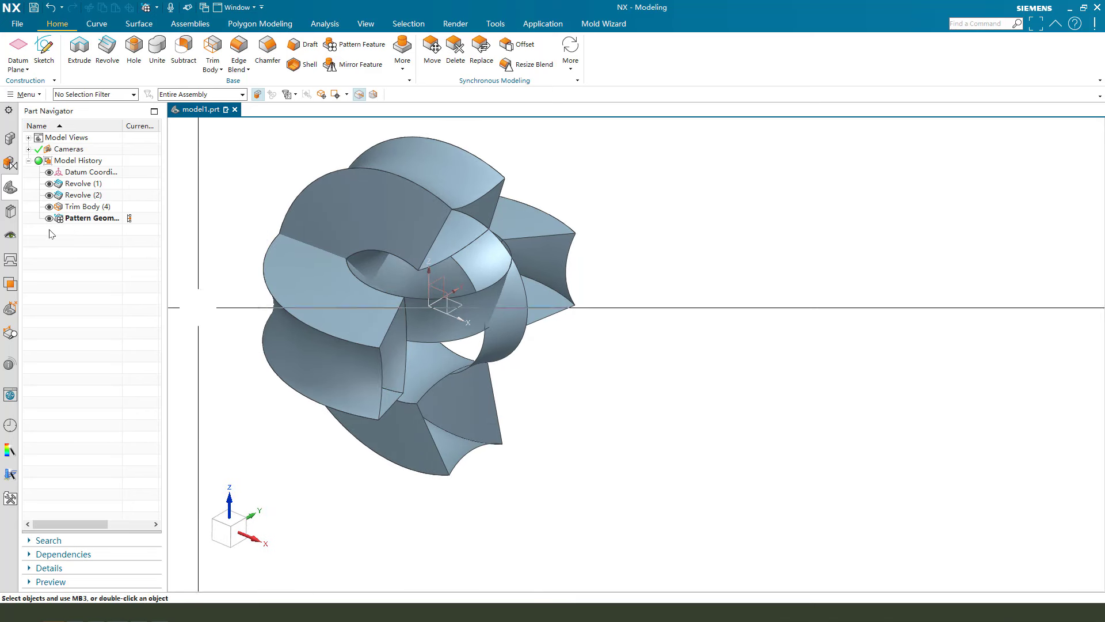
- Start a Move Object on the patterned bodies using Angle motion
{"action": "left_click", "coordinate": [82, 222]}
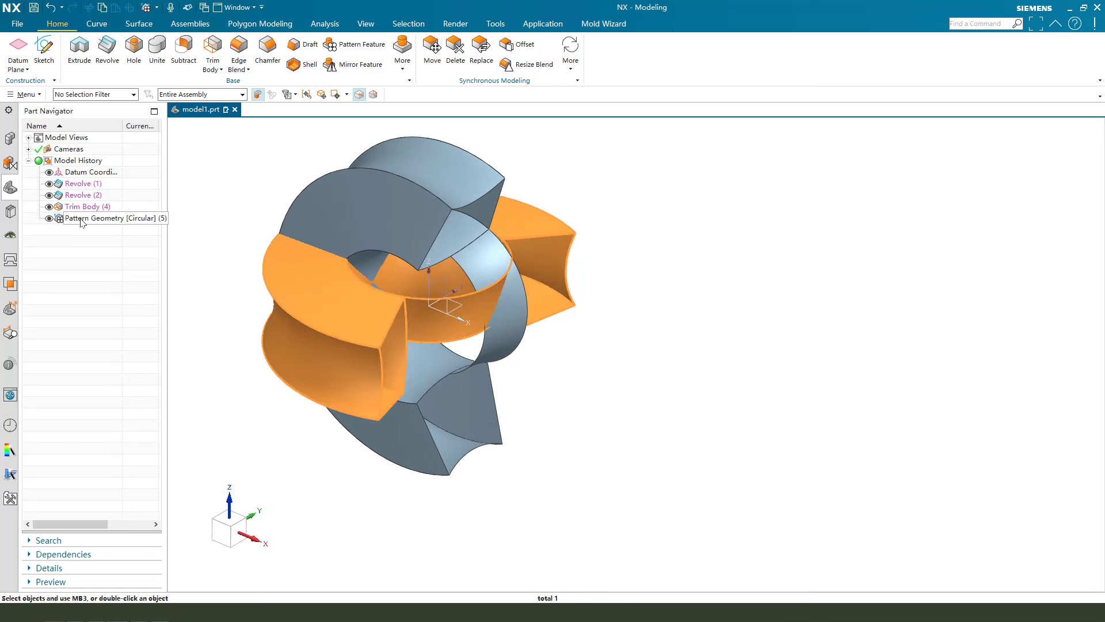
{"action": "left_click", "coordinate": [25, 94]}
{"action": "mouse_move", "coordinate": [31, 130]}
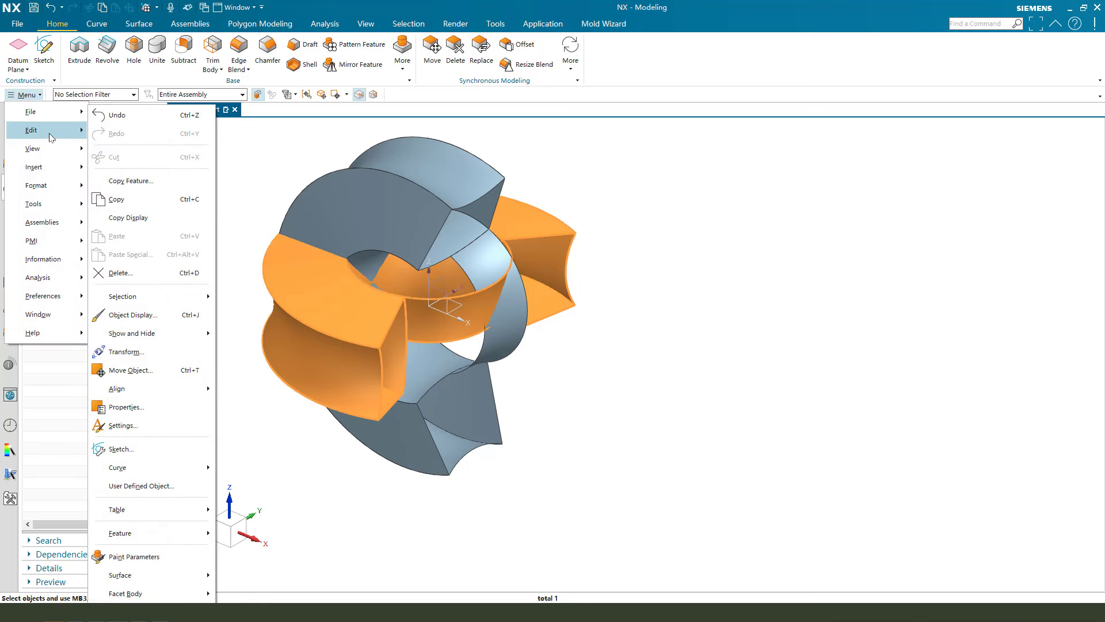
{"action": "left_click", "coordinate": [208, 370]}
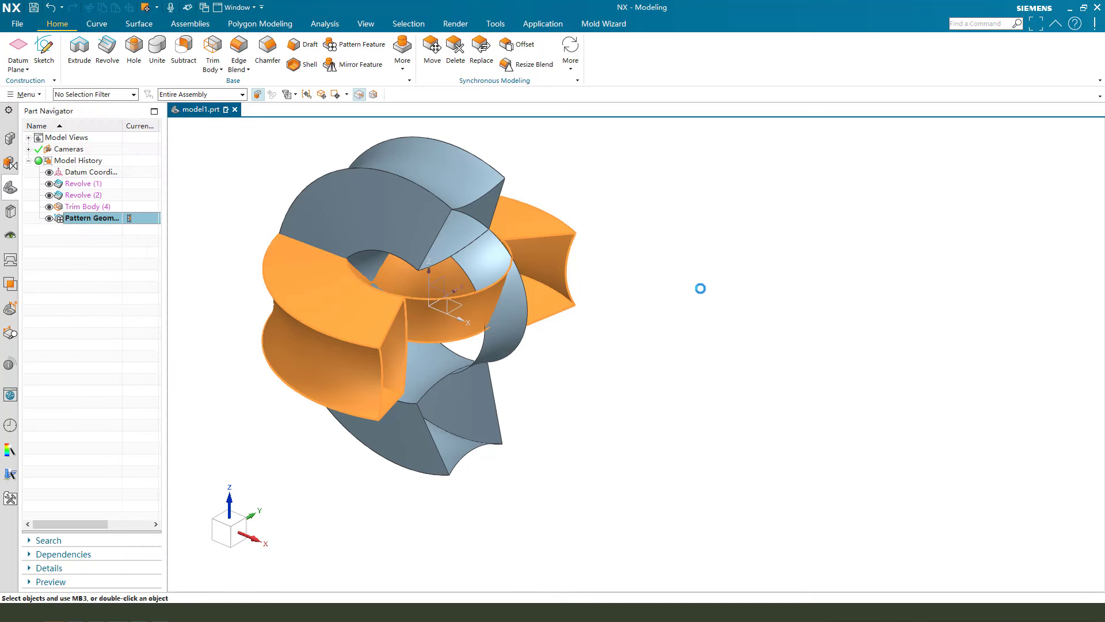
{"action": "left_click", "coordinate": [931, 84]}
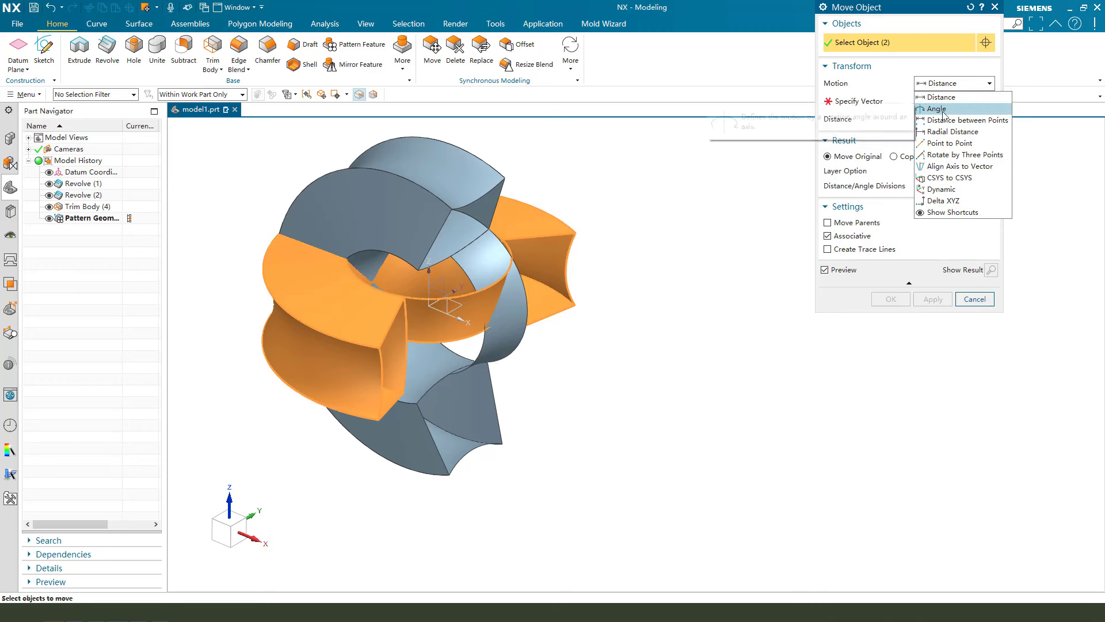
{"action": "left_click", "coordinate": [937, 109]}
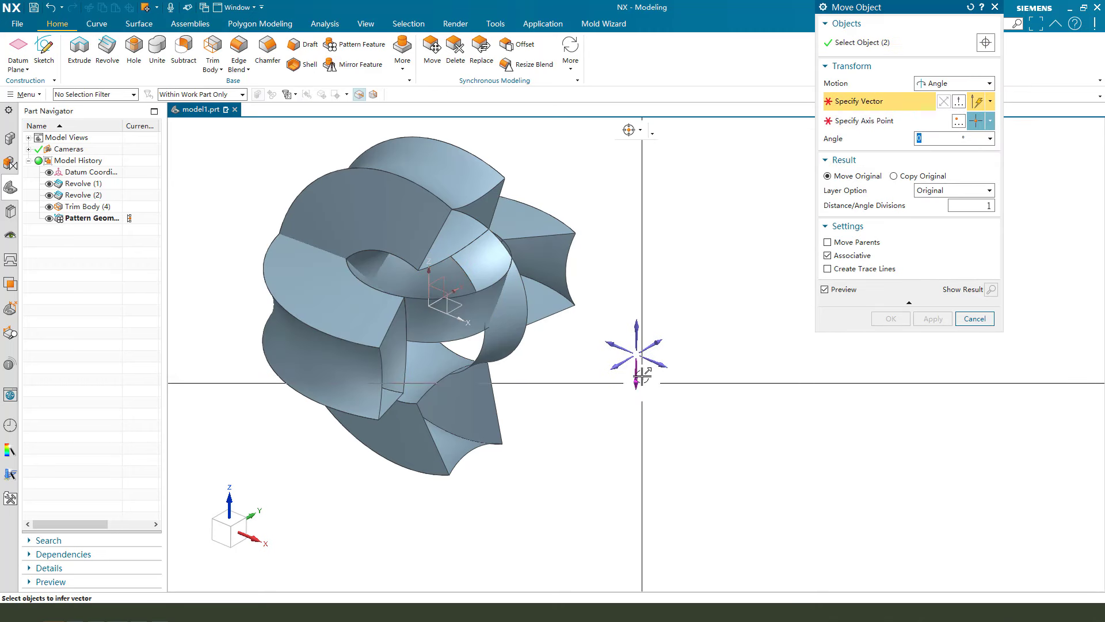
- Rotate them 180° about an axis through the origin, then reselect the moved body
{"action": "left_click", "coordinate": [661, 341]}
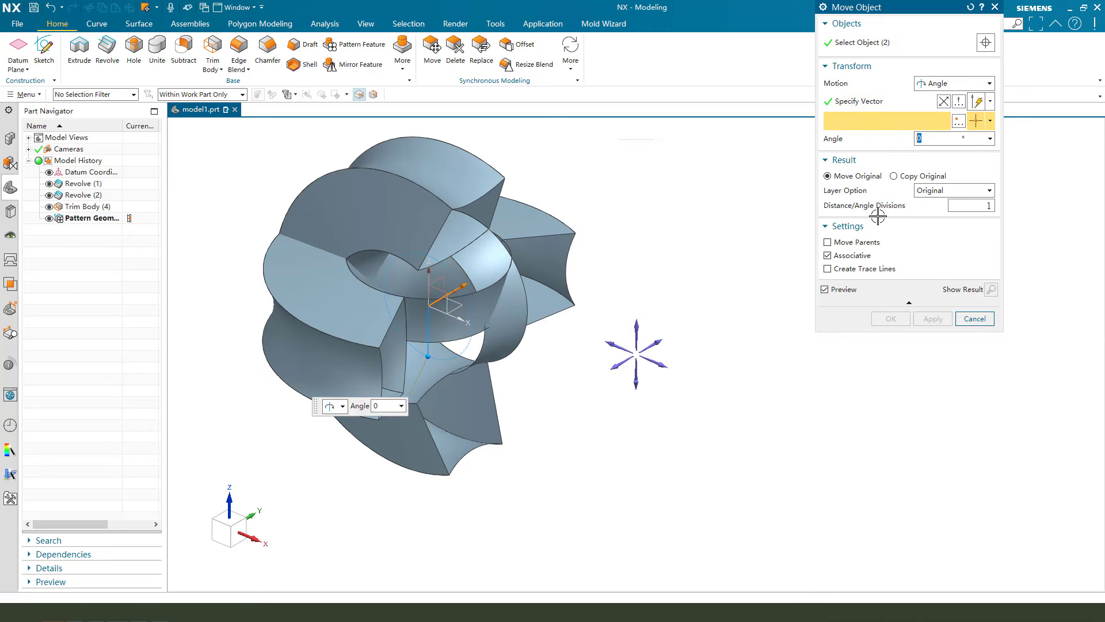
{"action": "left_click", "coordinate": [958, 122]}
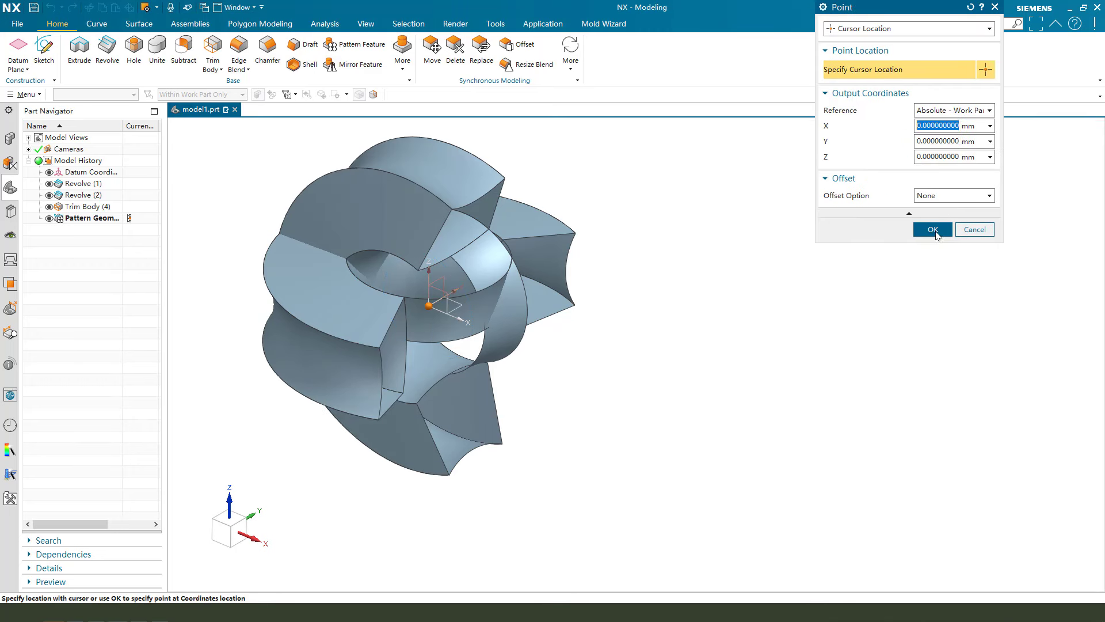
{"action": "left_click", "coordinate": [933, 230]}
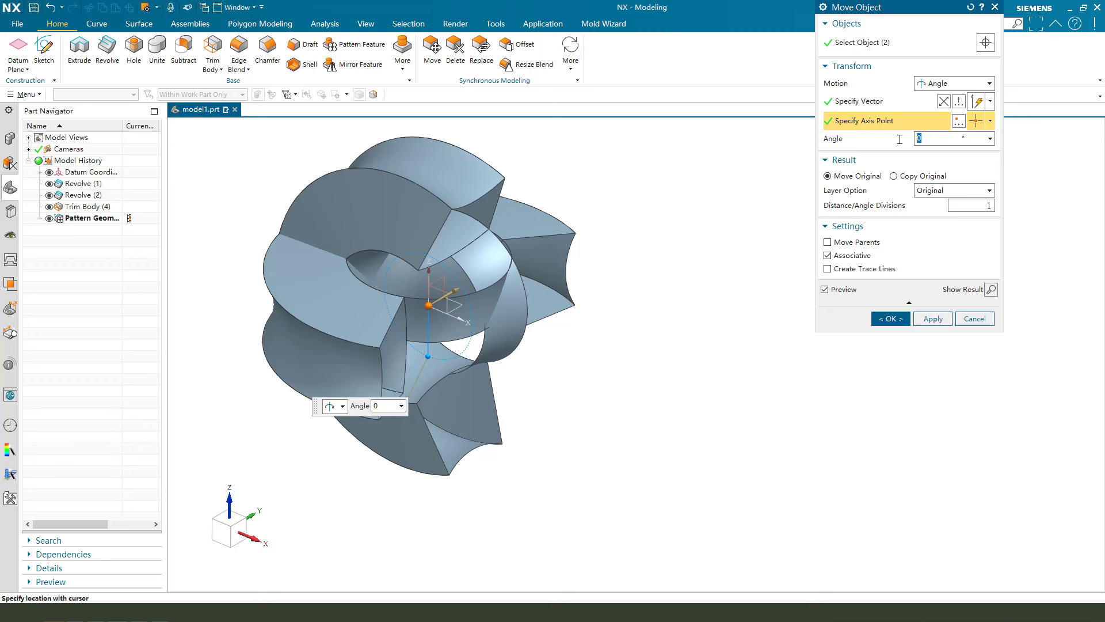
{"action": "type", "text": "180"}
{"action": "key", "text": "Return"}
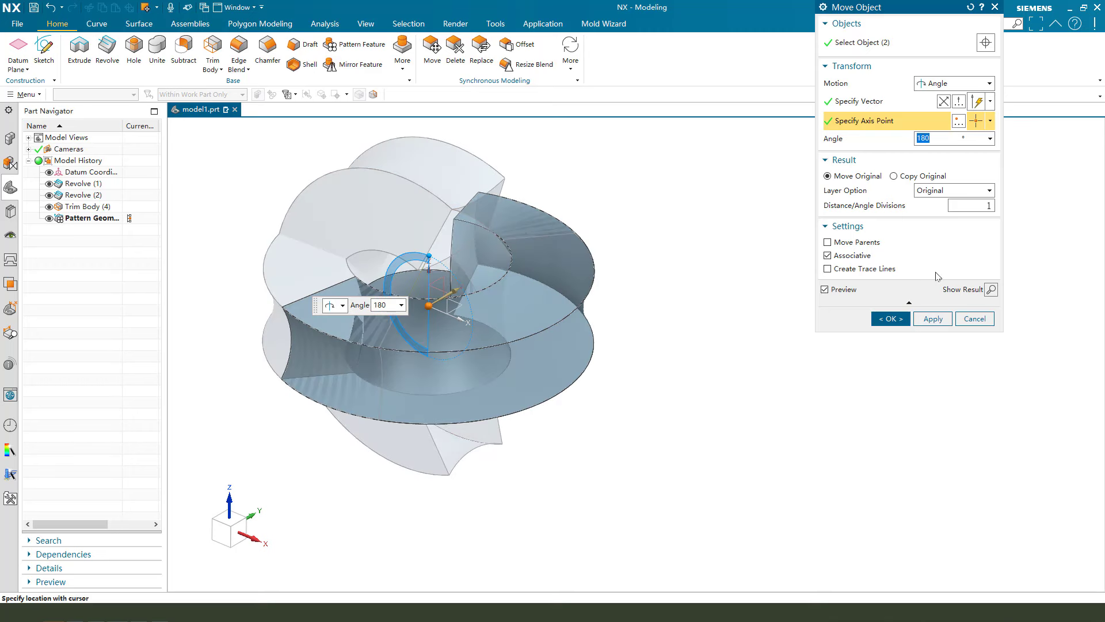
{"action": "left_click", "coordinate": [890, 318]}
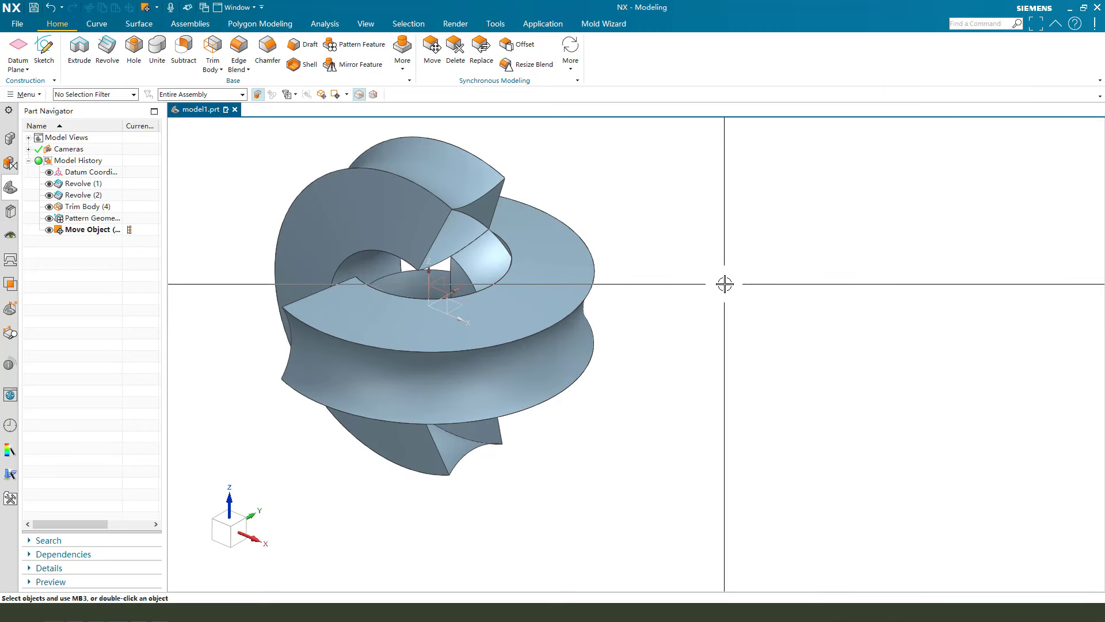
{"action": "middle_click_drag", "start_coordinate": [567, 368], "coordinate": [570, 353]}
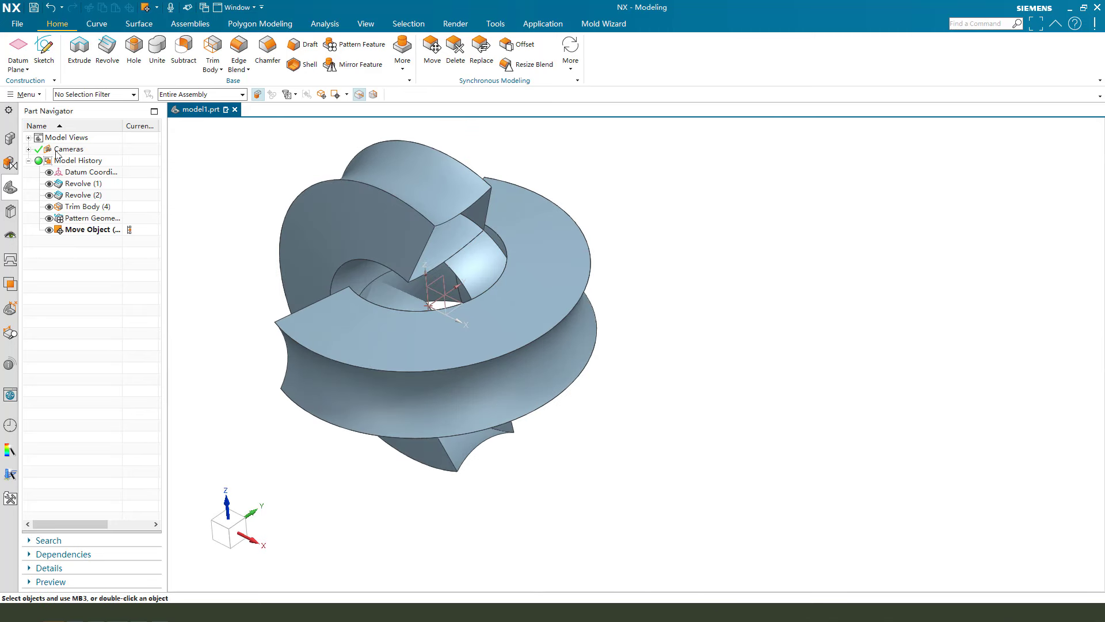
{"action": "left_click", "coordinate": [78, 230]}
{"action": "left_click", "coordinate": [26, 94]}
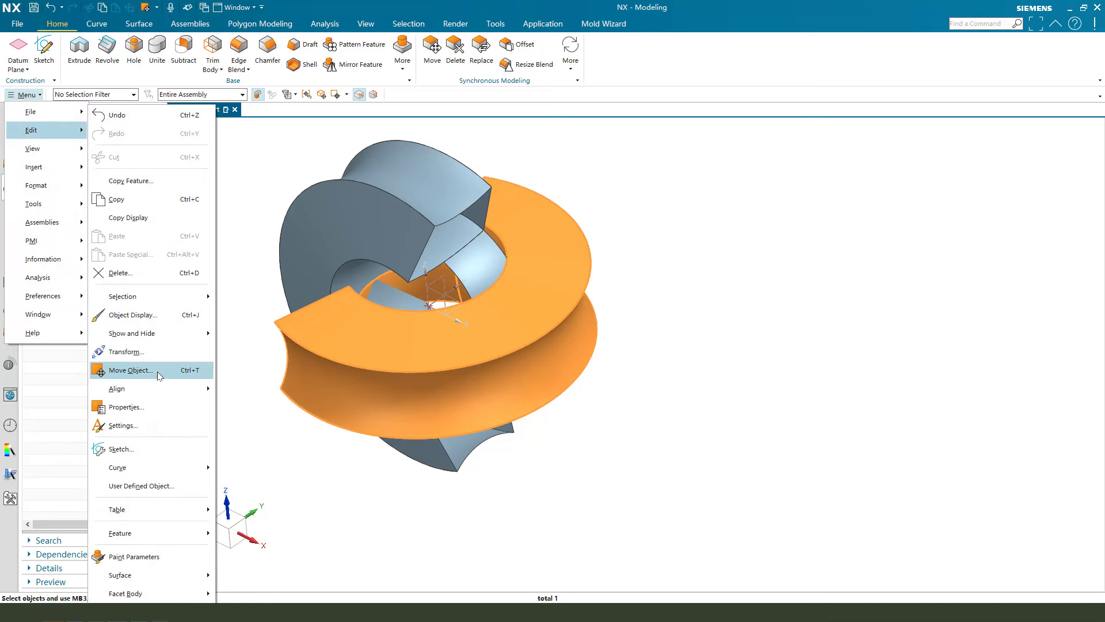
- Move the two horizontal ring pieces 180 mm along the X axis with Distance motion
{"action": "left_click", "coordinate": [160, 375]}
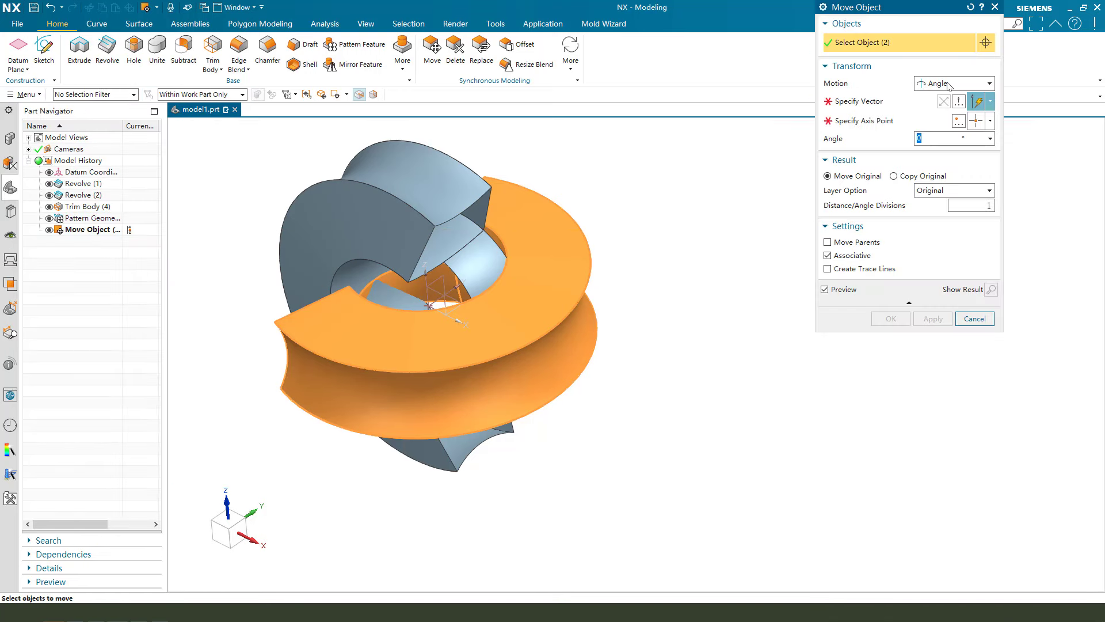
{"action": "left_click", "coordinate": [948, 84]}
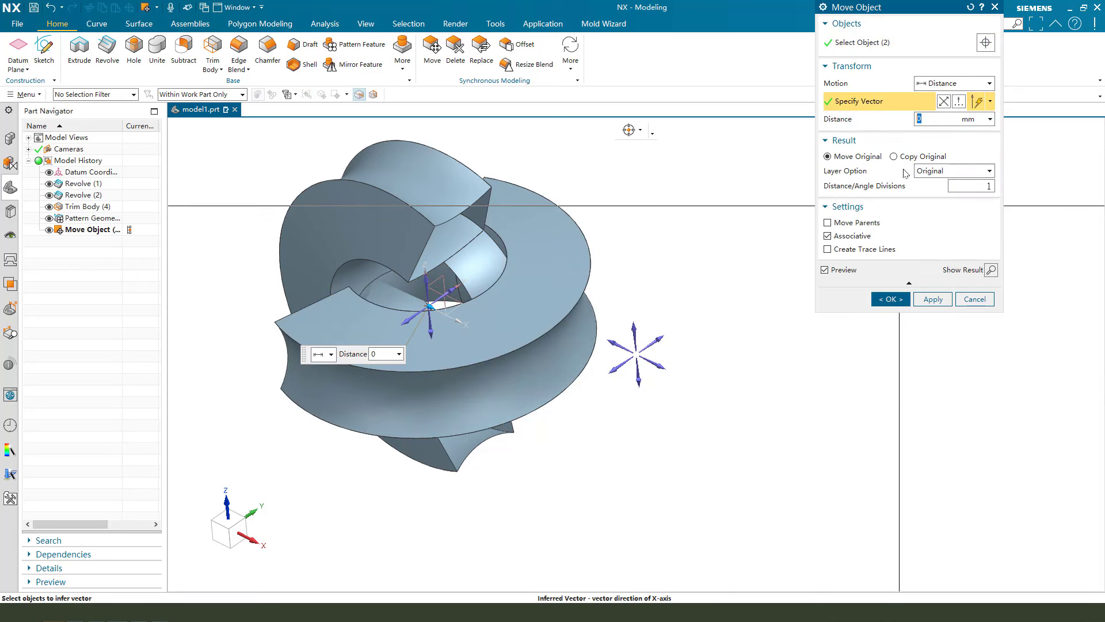
{"action": "type", "text": "180"}
{"action": "key", "text": "Return"}
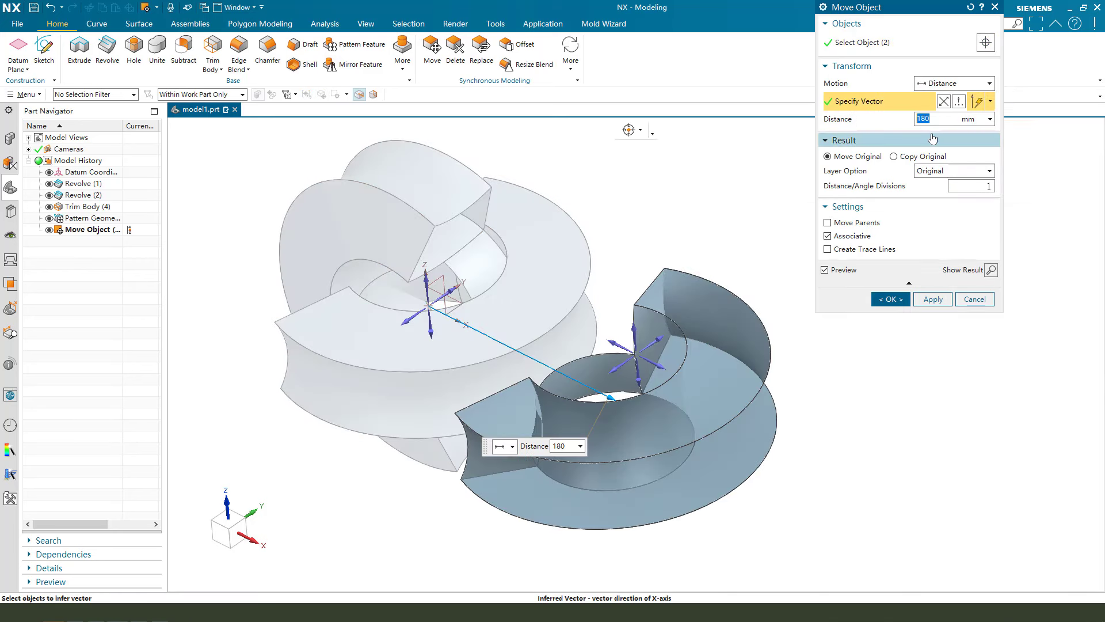
{"action": "left_click", "coordinate": [890, 298]}
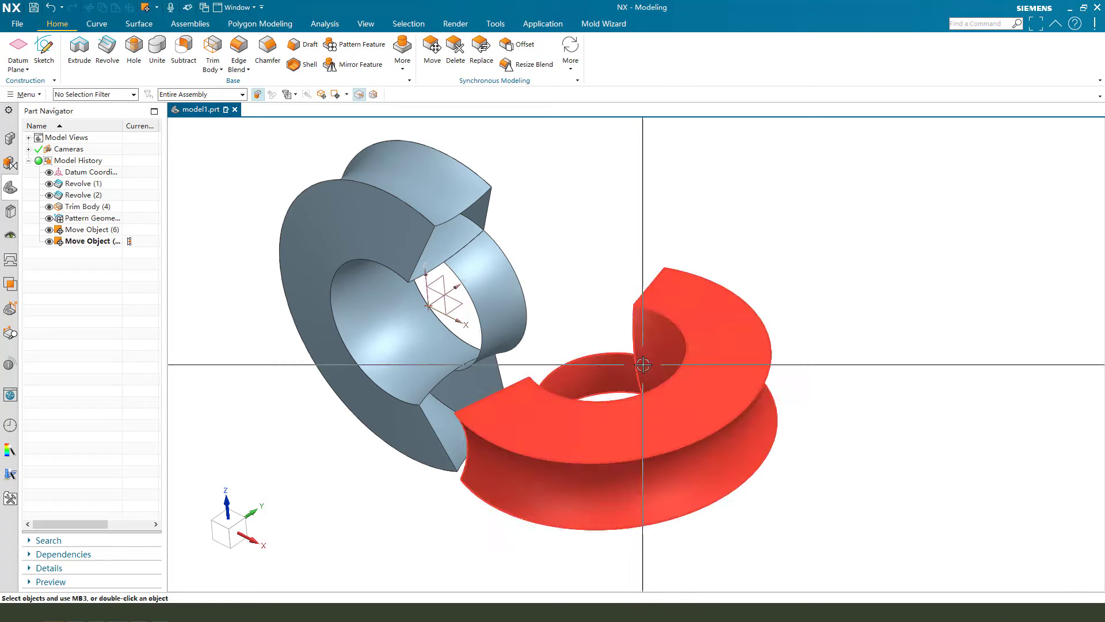
{"action": "mouse_move", "coordinate": [740, 364]}
{"action": "middle_mouse_down"}
{"action": "mouse_move", "coordinate": [703, 350]}
{"action": "mouse_move", "coordinate": [640, 370]}
{"action": "mouse_move", "coordinate": [647, 353]}
{"action": "mouse_move", "coordinate": [633, 345]}
{"action": "middle_mouse_up"}
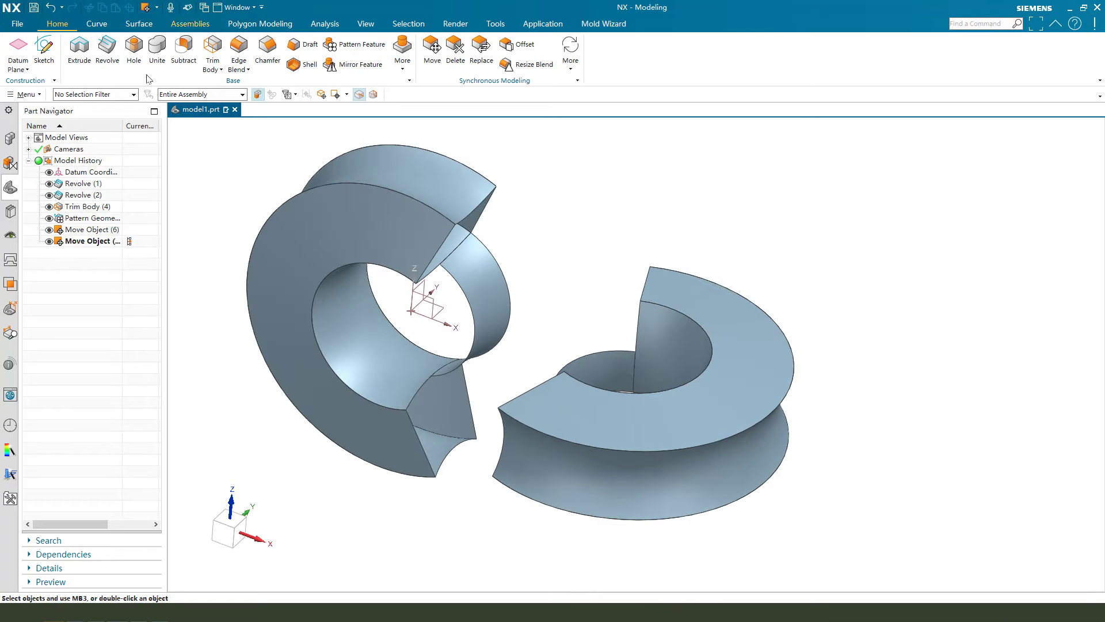
{"action": "left_click", "coordinate": [127, 26]}
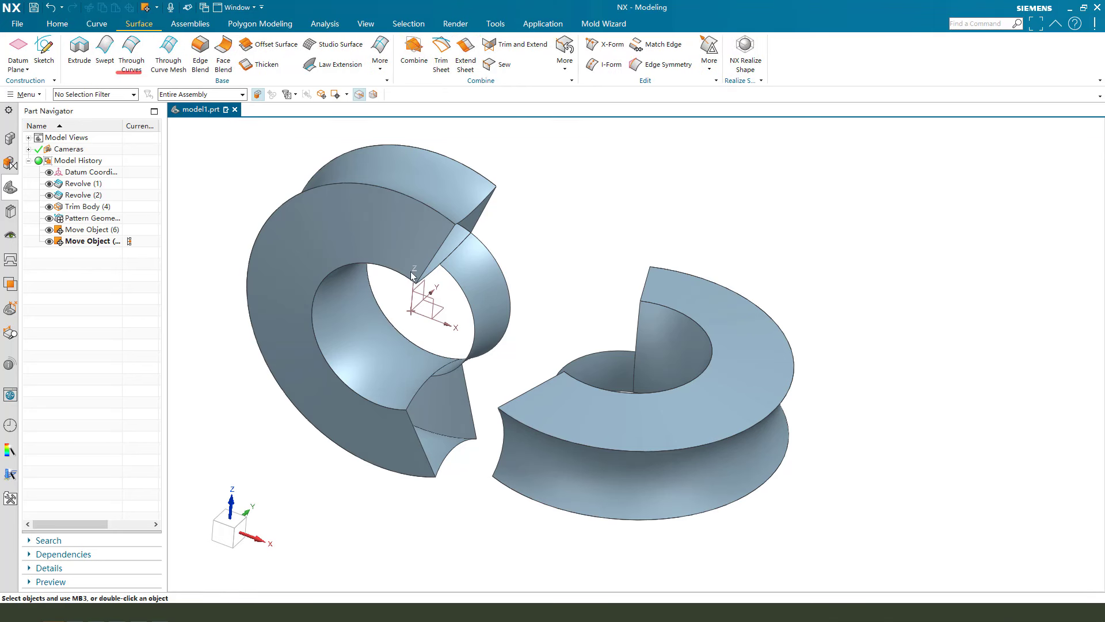
- Start a Through Curves surface with the left and right rings' end edges as sections
{"action": "left_click_drag", "start_coordinate": [446, 229], "coordinate": [410, 269]}
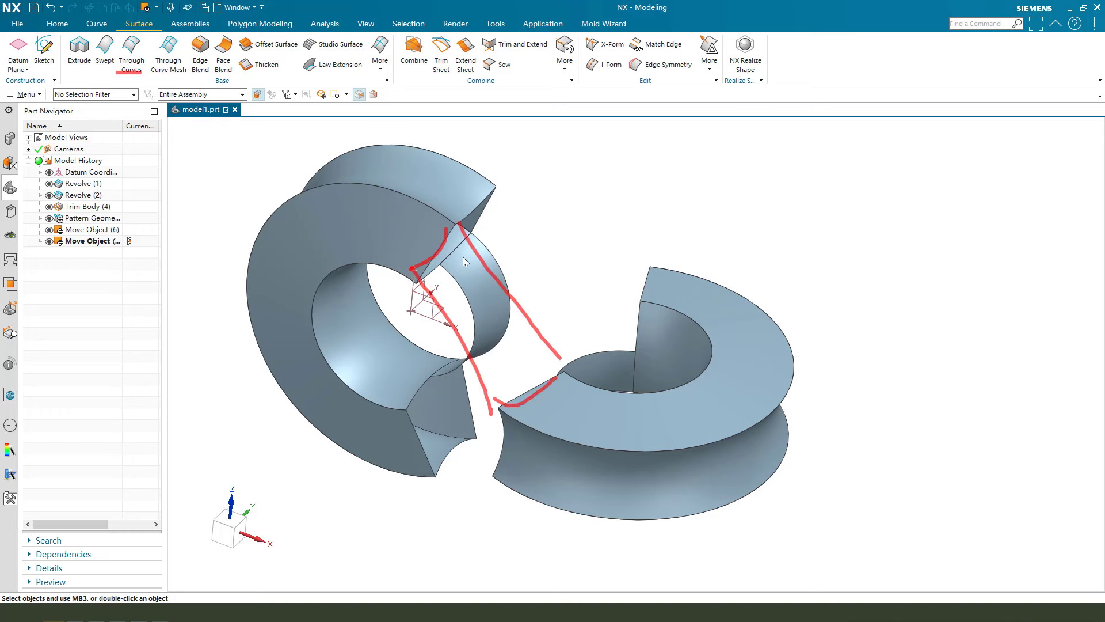
{"action": "left_click", "coordinate": [132, 51]}
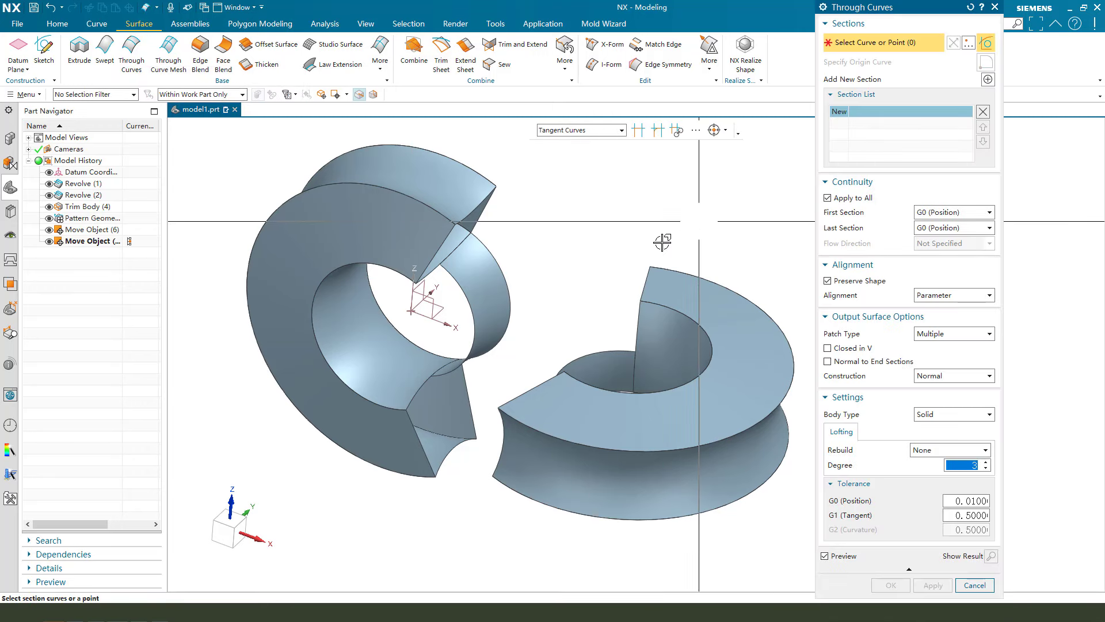
{"action": "left_click", "coordinate": [442, 244]}
{"action": "middle_click_drag", "start_coordinate": [563, 316], "coordinate": [557, 309]}
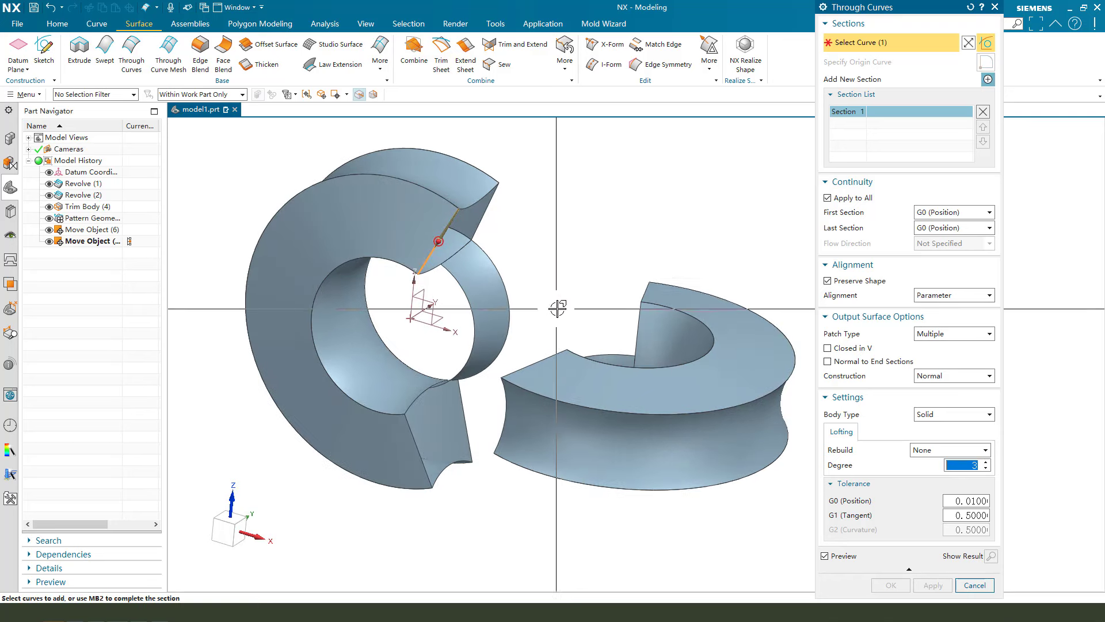
{"action": "middle_click", "coordinate": [558, 264]}
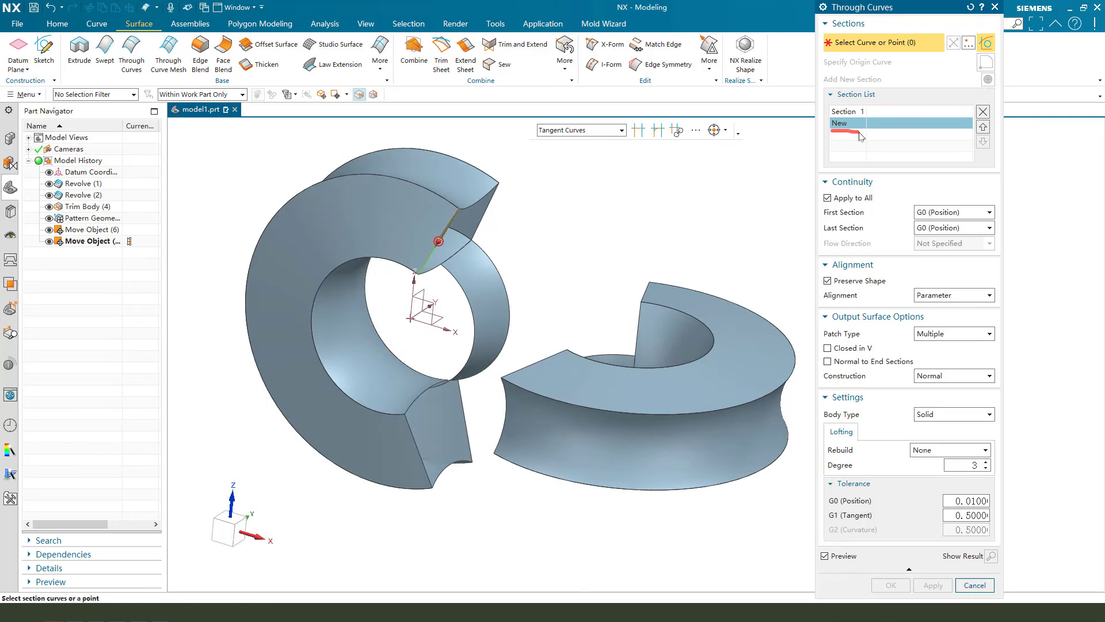
{"action": "left_click", "coordinate": [554, 355]}
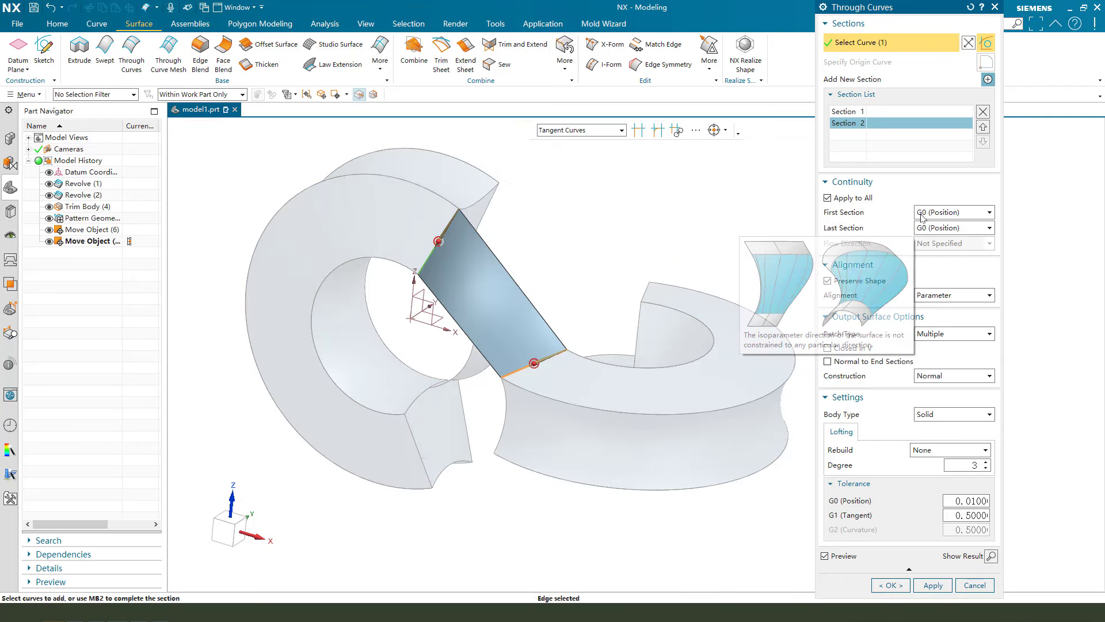
- Make both ends G1 tangent to the rings' adjoining faces and create the bridging surface
{"action": "left_click", "coordinate": [955, 213]}
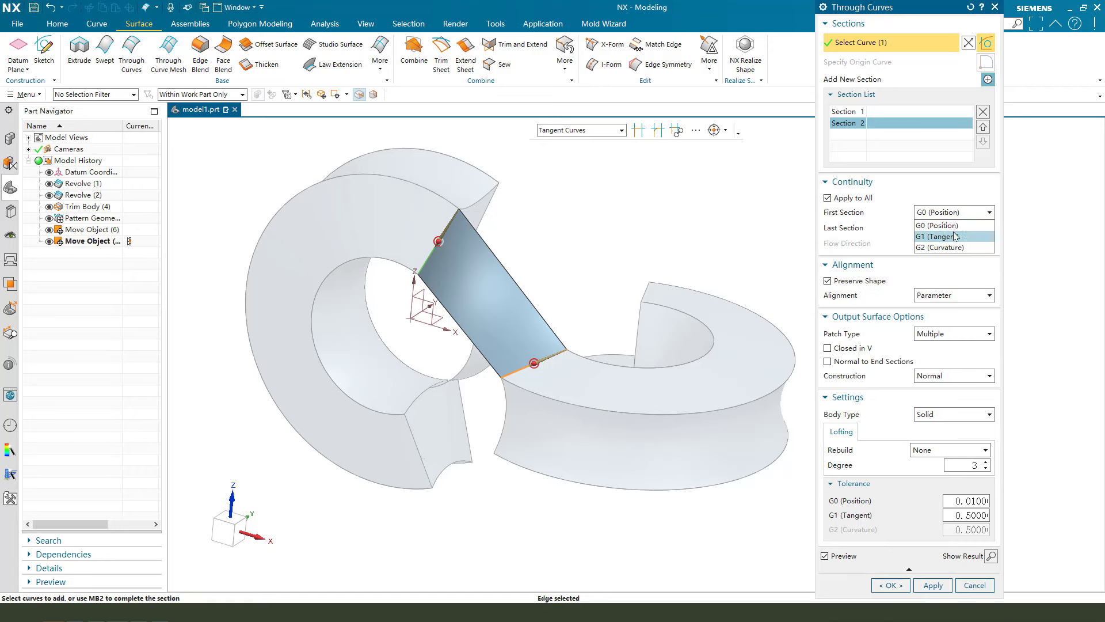
{"action": "left_click", "coordinate": [951, 236]}
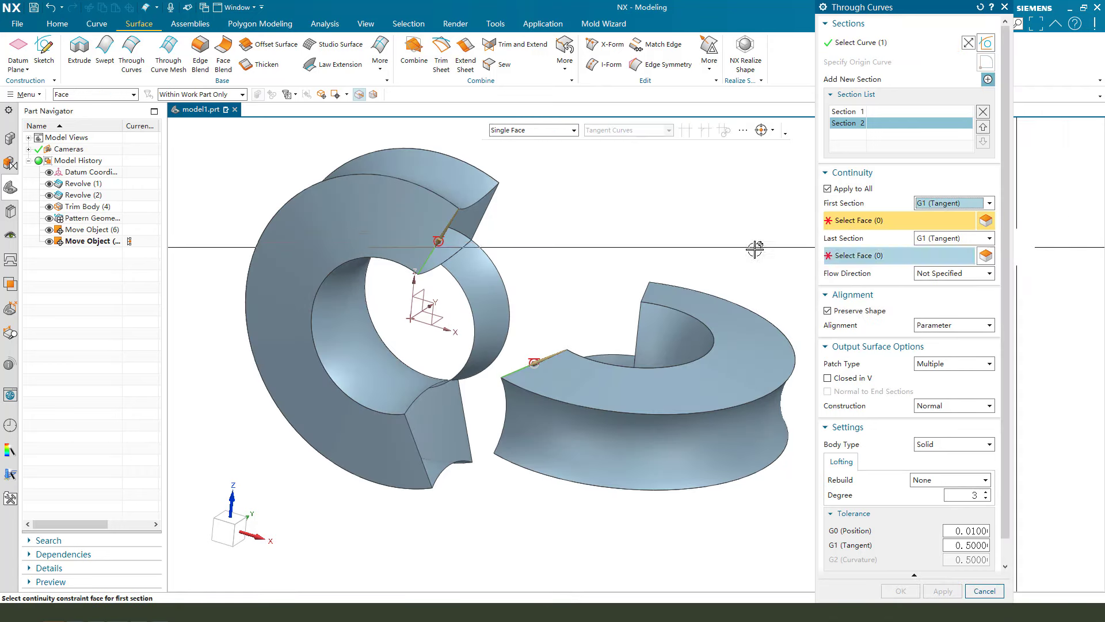
{"action": "left_click", "coordinate": [413, 215]}
{"action": "left_click", "coordinate": [915, 257]}
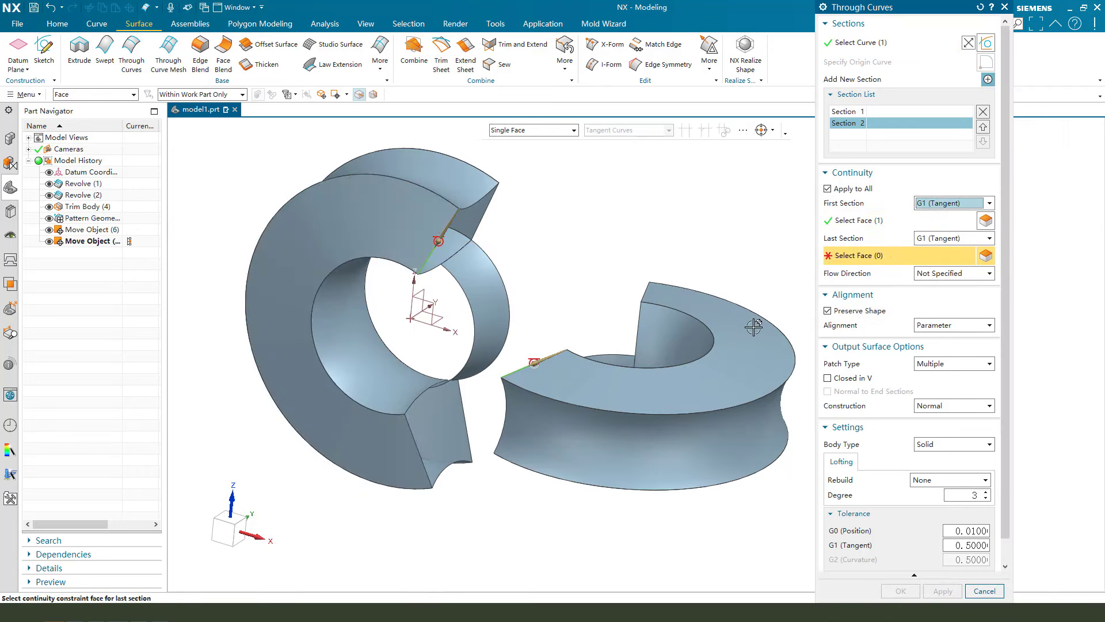
{"action": "left_click", "coordinate": [719, 362]}
{"action": "middle_click_drag", "start_coordinate": [552, 311], "coordinate": [531, 390]}
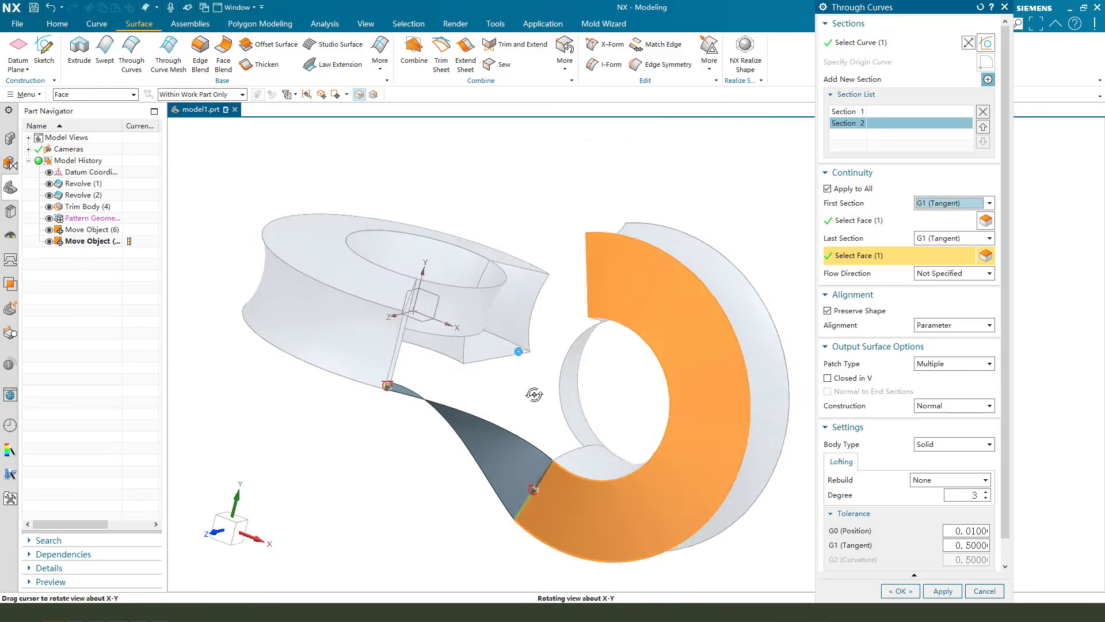
{"action": "left_click", "coordinate": [907, 585]}
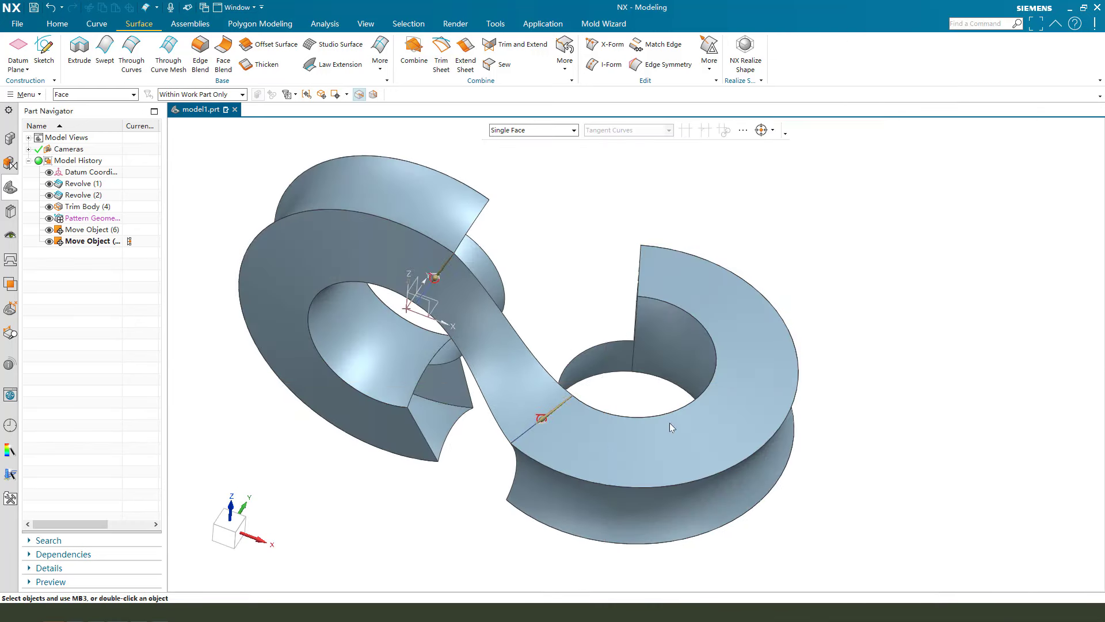
{"action": "middle_click_drag", "start_coordinate": [669, 423], "coordinate": [543, 373]}
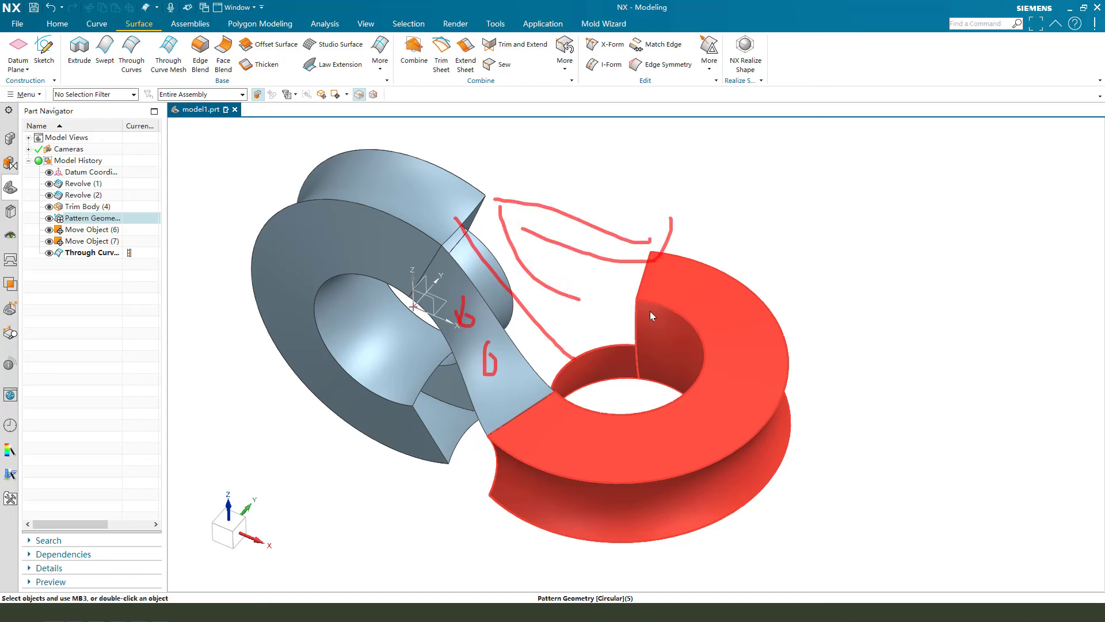
- Clear the current selection and bring up the Home tab's modeling commands
{"action": "key", "text": "Escape"}
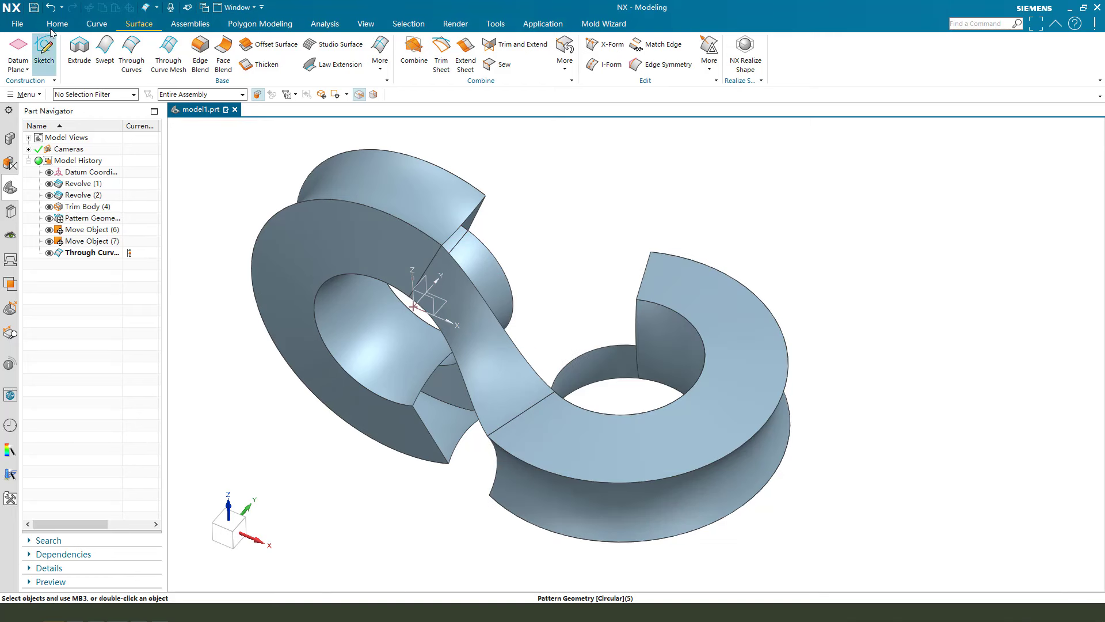
{"action": "left_click", "coordinate": [53, 26]}
- Mirror the twisted bridge surface across the XZ datum plane, applying and continuing
{"action": "left_click", "coordinate": [402, 58]}
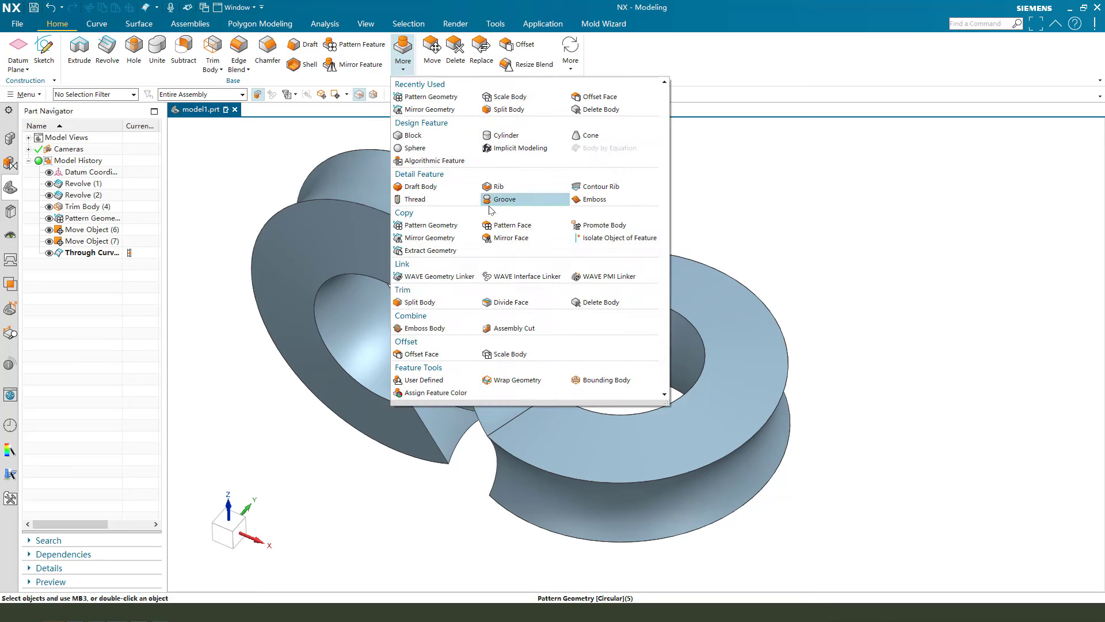
{"action": "left_click", "coordinate": [426, 242]}
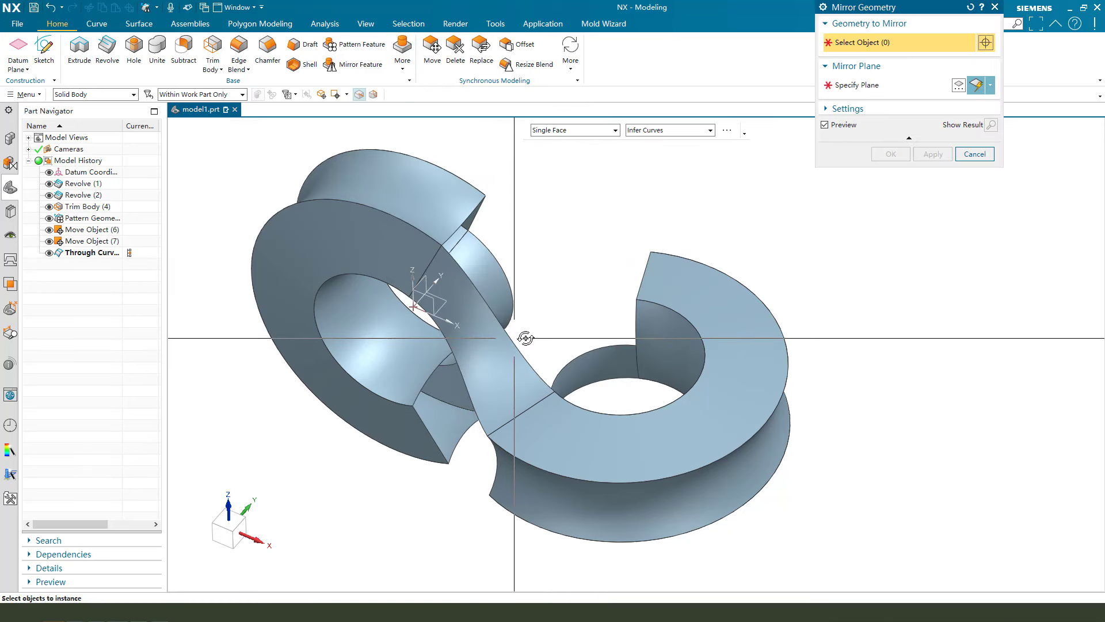
{"action": "middle_click_drag", "start_coordinate": [495, 339], "coordinate": [417, 283]}
{"action": "left_click", "coordinate": [84, 95]}
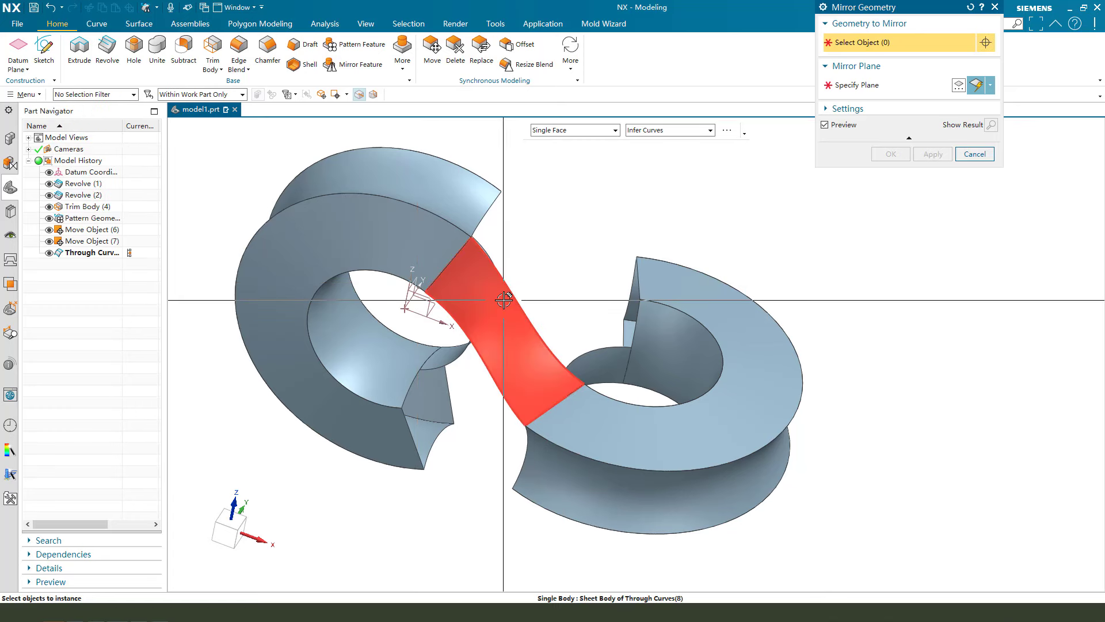
{"action": "left_click", "coordinate": [507, 334]}
{"action": "left_click", "coordinate": [864, 86]}
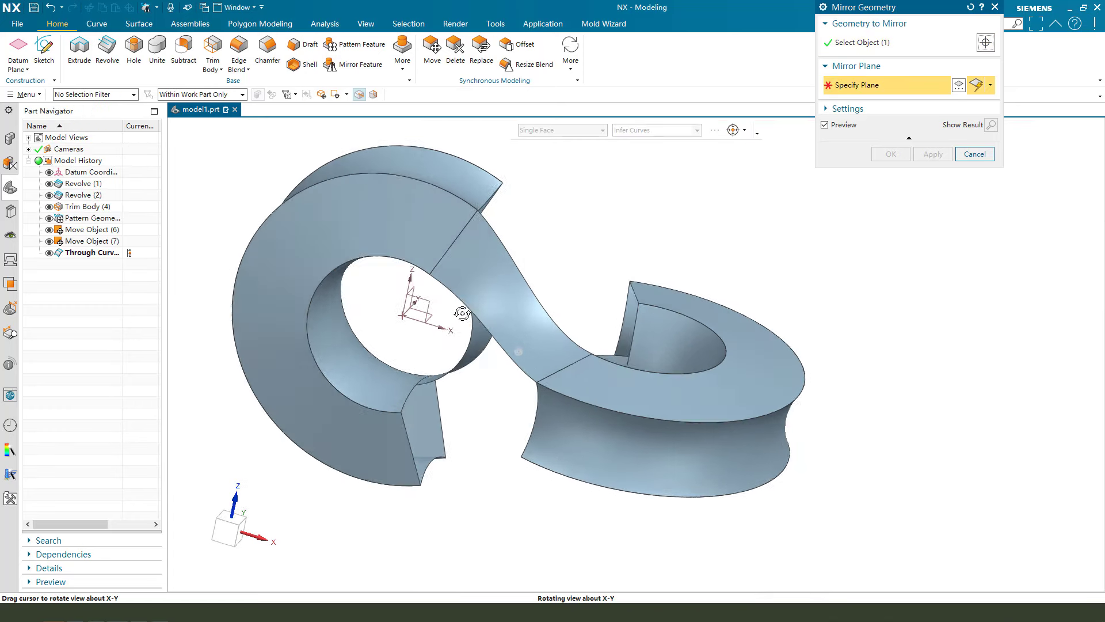
{"action": "middle_click_drag", "start_coordinate": [470, 330], "coordinate": [429, 299]}
{"action": "left_click", "coordinate": [426, 294]}
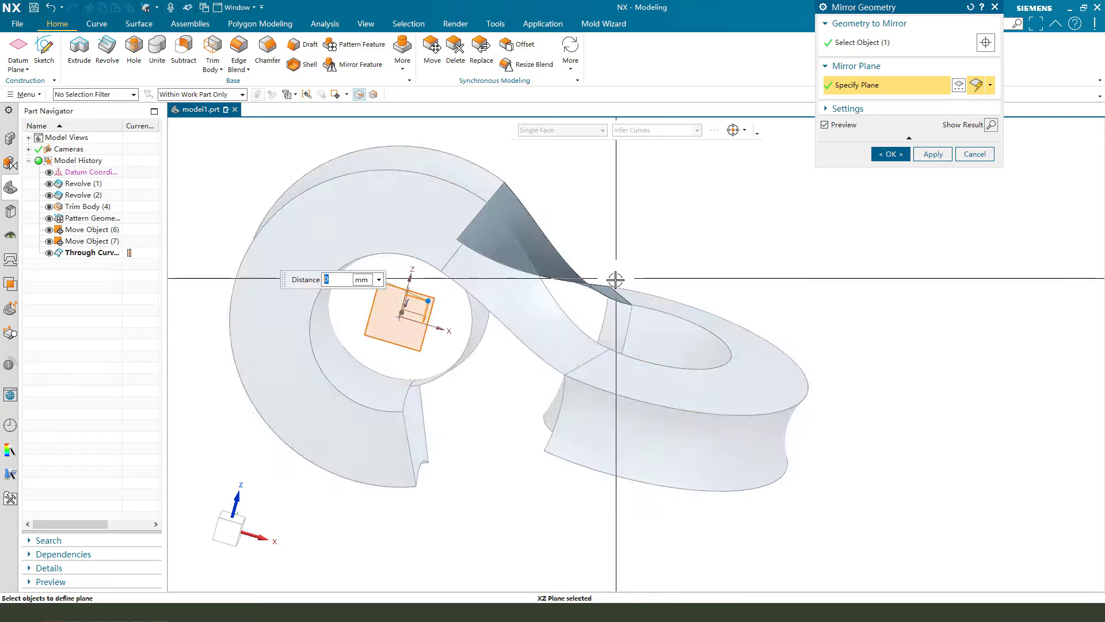
{"action": "mouse_move", "coordinate": [616, 279]}
{"action": "middle_mouse_down"}
{"action": "mouse_move", "coordinate": [580, 316]}
{"action": "mouse_move", "coordinate": [850, 243]}
{"action": "middle_mouse_up"}
{"action": "left_click", "coordinate": [933, 153]}
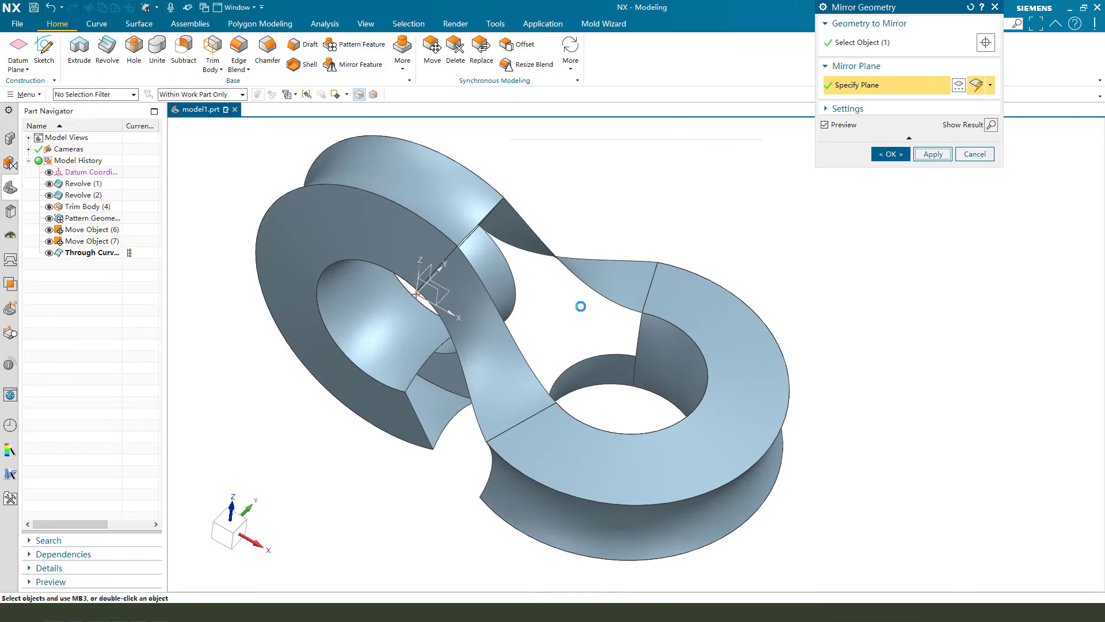
- Mirror both bridge surface strips across the XY datum plane
{"action": "middle_click_drag", "start_coordinate": [581, 306], "coordinate": [420, 448]}
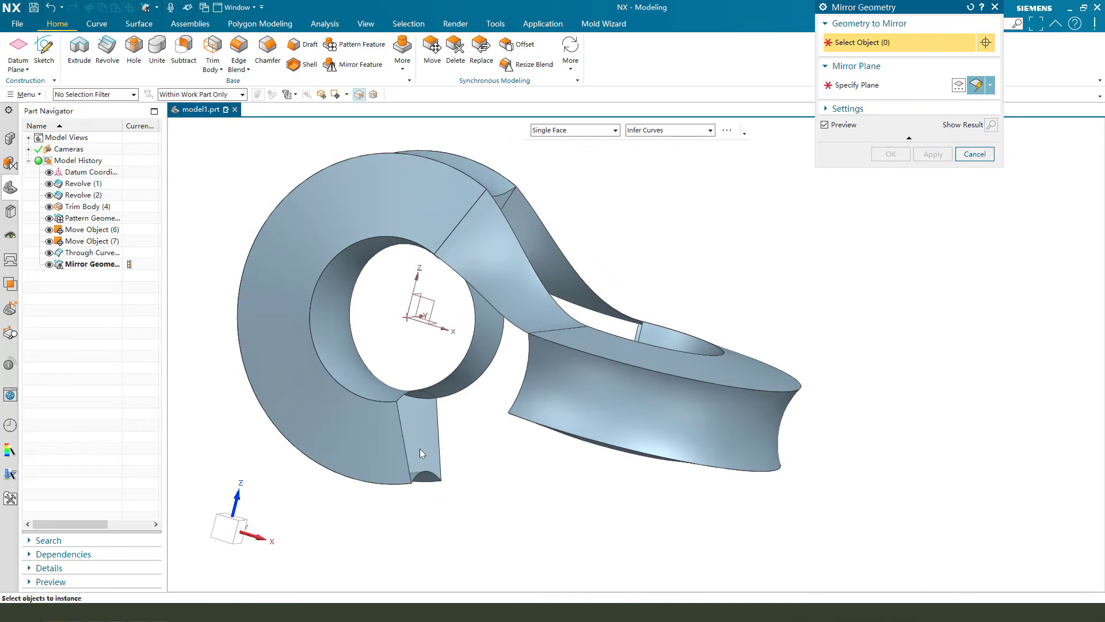
{"action": "middle_click_drag", "start_coordinate": [563, 371], "coordinate": [526, 370]}
{"action": "left_click", "coordinate": [593, 306]}
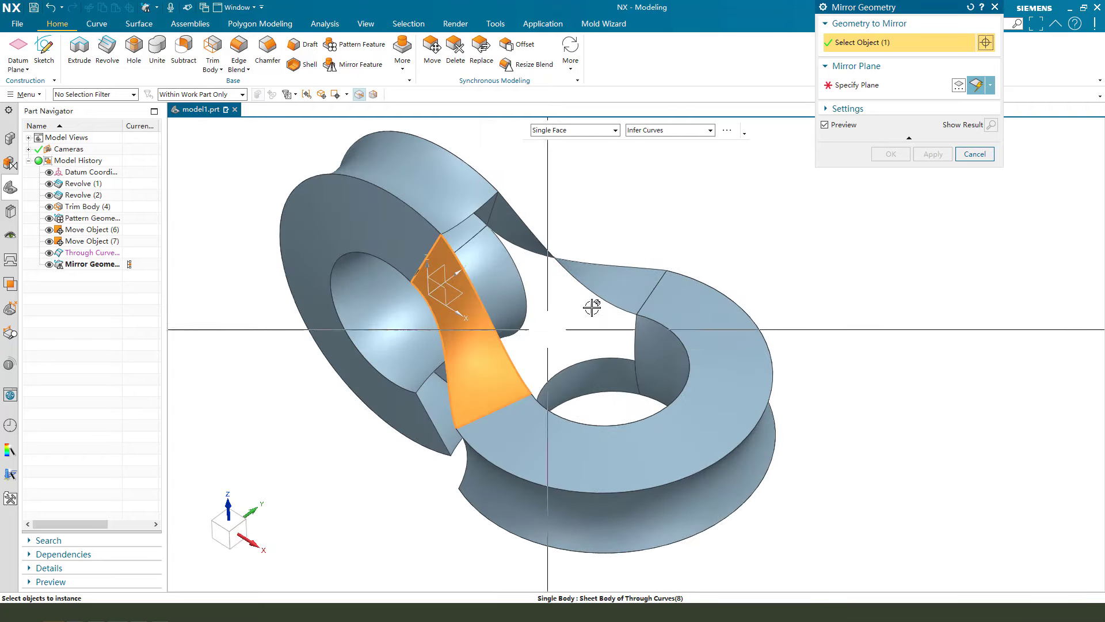
{"action": "left_click", "coordinate": [610, 282]}
{"action": "middle_click", "coordinate": [863, 212]}
{"action": "mouse_move", "coordinate": [610, 322]}
{"action": "middle_mouse_down"}
{"action": "mouse_move", "coordinate": [584, 351]}
{"action": "mouse_move", "coordinate": [629, 370]}
{"action": "mouse_move", "coordinate": [403, 345]}
{"action": "middle_mouse_up"}
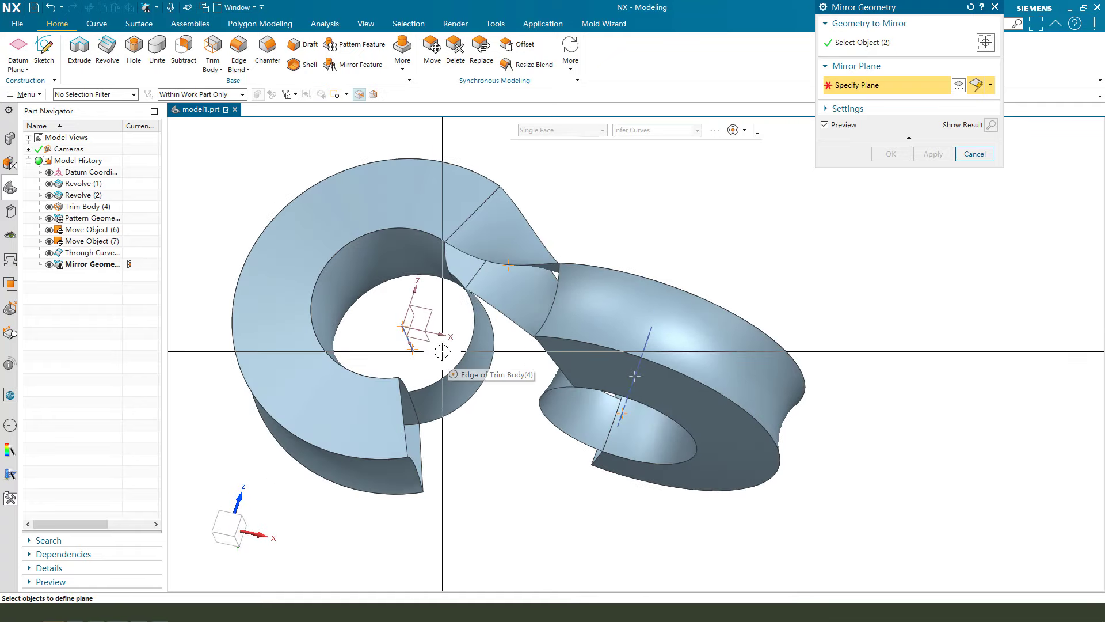
{"action": "scroll", "coordinate": [414, 340], "scroll_direction": "up", "scroll_amount": 3}
{"action": "left_click", "coordinate": [423, 334]}
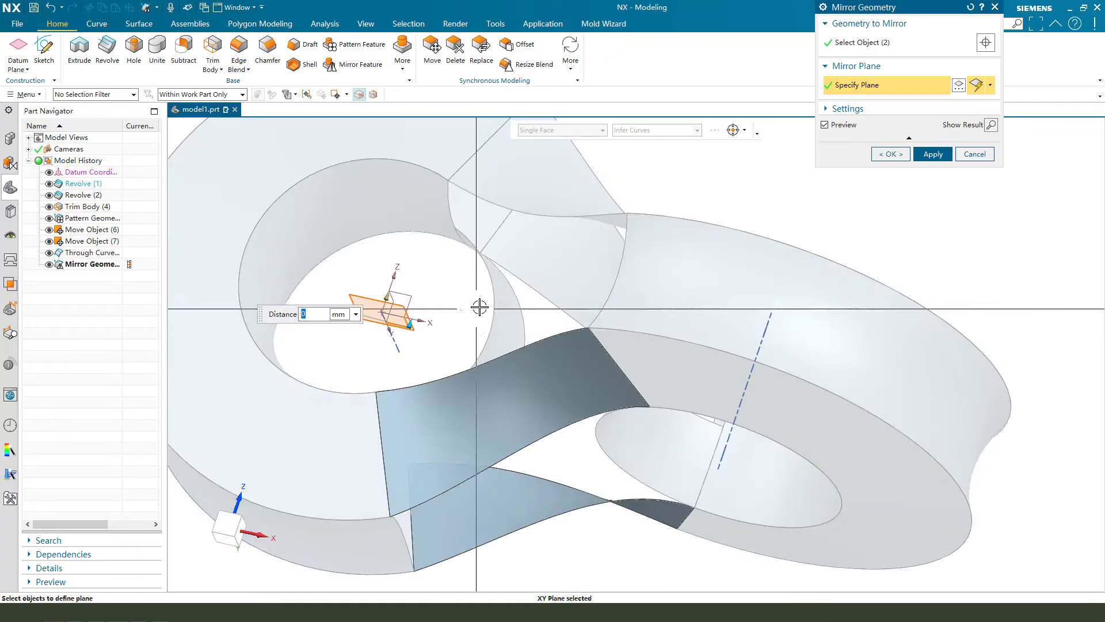
{"action": "middle_click_drag", "start_coordinate": [482, 305], "coordinate": [499, 406]}
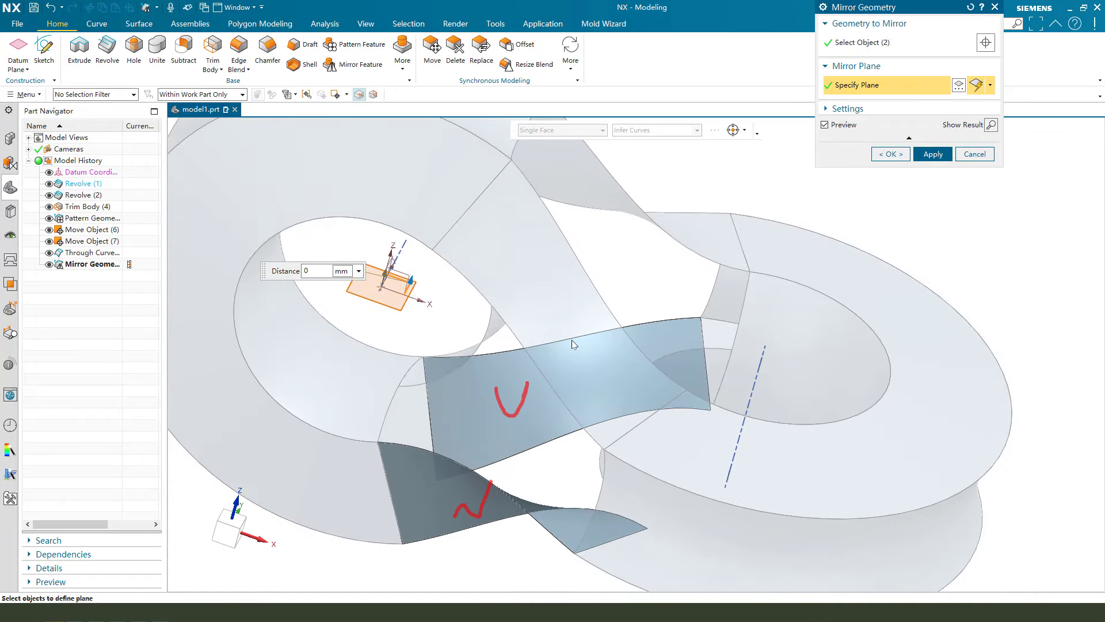
{"action": "left_click", "coordinate": [886, 154]}
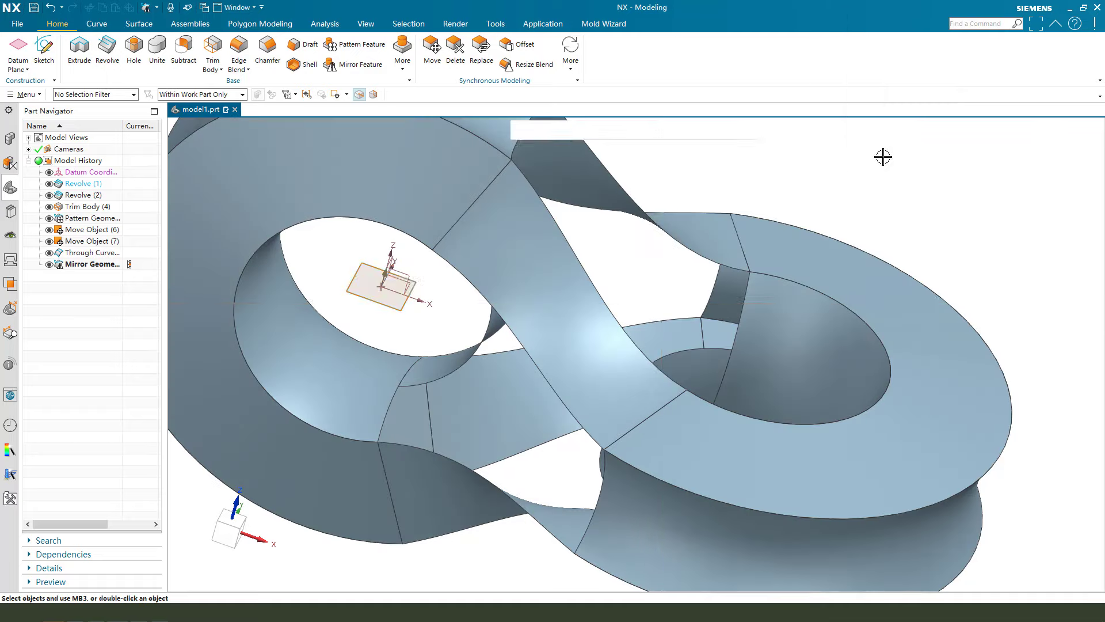
{"action": "mouse_move", "coordinate": [881, 158]}
{"action": "middle_mouse_down"}
{"action": "mouse_move", "coordinate": [629, 352]}
{"action": "mouse_move", "coordinate": [627, 328]}
{"action": "mouse_move", "coordinate": [617, 370]}
{"action": "mouse_move", "coordinate": [633, 360]}
{"action": "mouse_move", "coordinate": [614, 189]}
{"action": "middle_mouse_up"}
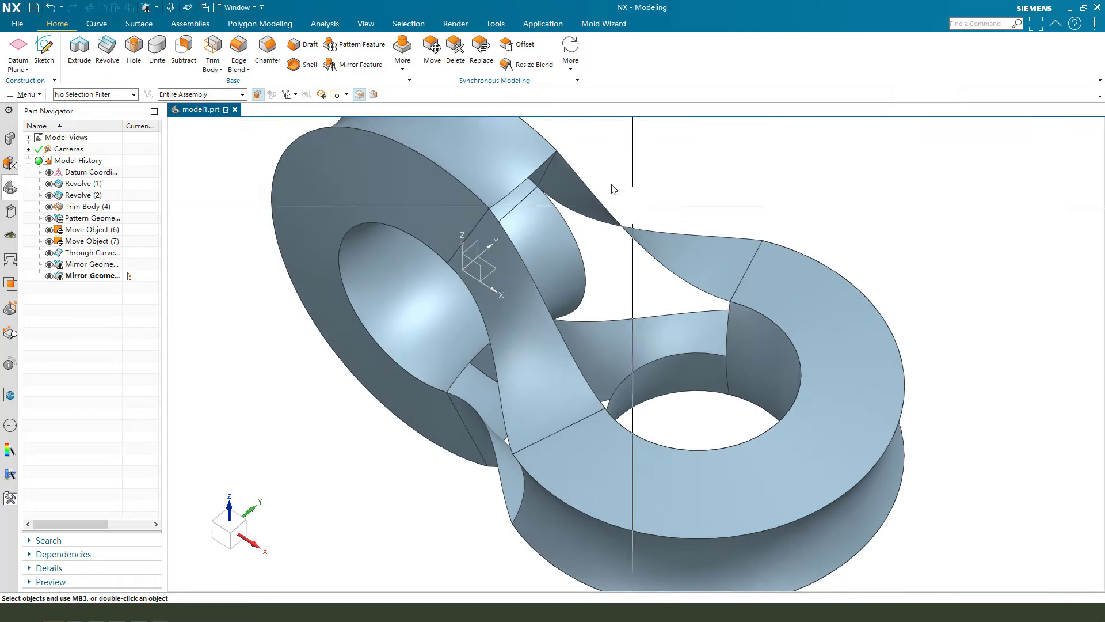
- Clear the gap annotations and start Fill Surface from the Surface tab's More gallery
{"action": "mouse_move", "coordinate": [551, 151]}
{"action": "left_mouse_down"}
{"action": "mouse_move", "coordinate": [492, 198]}
{"action": "mouse_move", "coordinate": [543, 334]}
{"action": "mouse_move", "coordinate": [598, 415]}
{"action": "mouse_move", "coordinate": [627, 388]}
{"action": "left_mouse_up"}
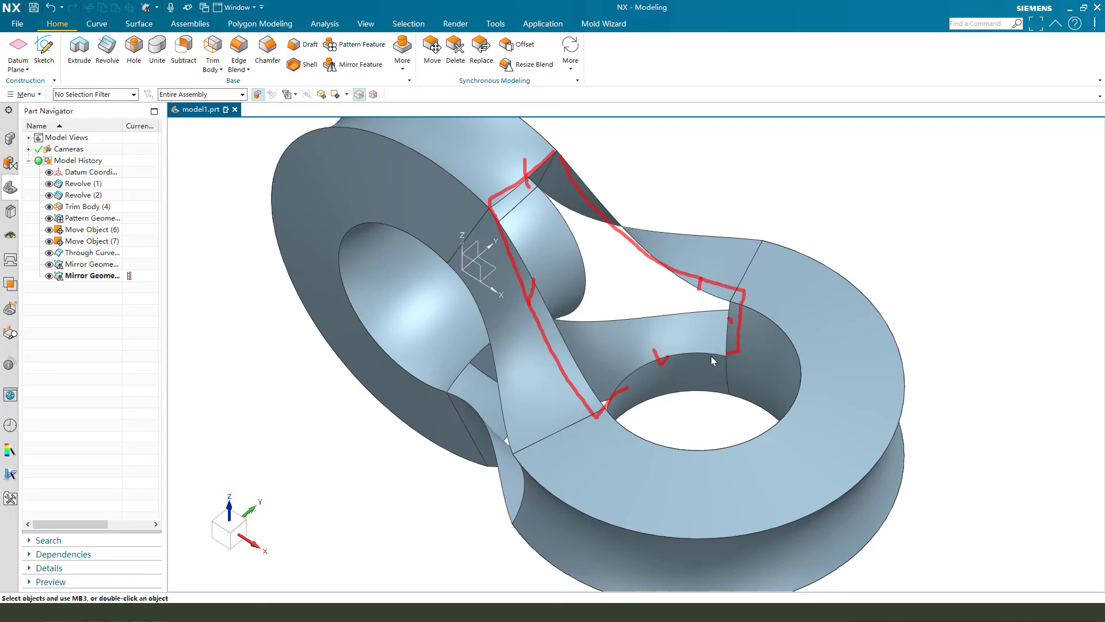
{"action": "key", "text": "Escape"}
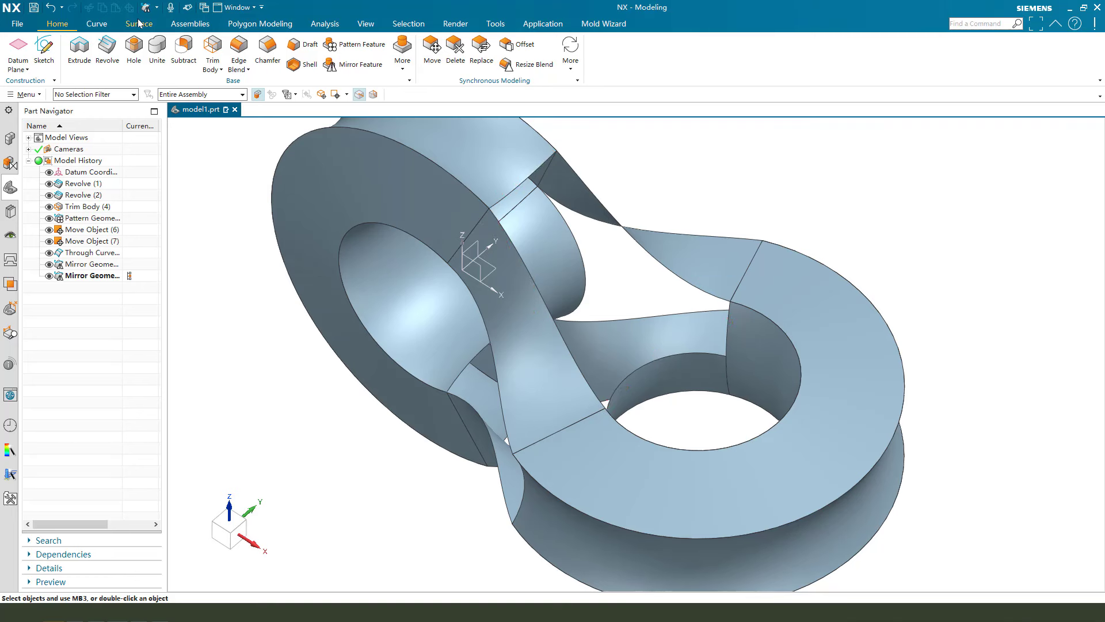
{"action": "left_click", "coordinate": [138, 23]}
{"action": "left_click", "coordinate": [384, 75]}
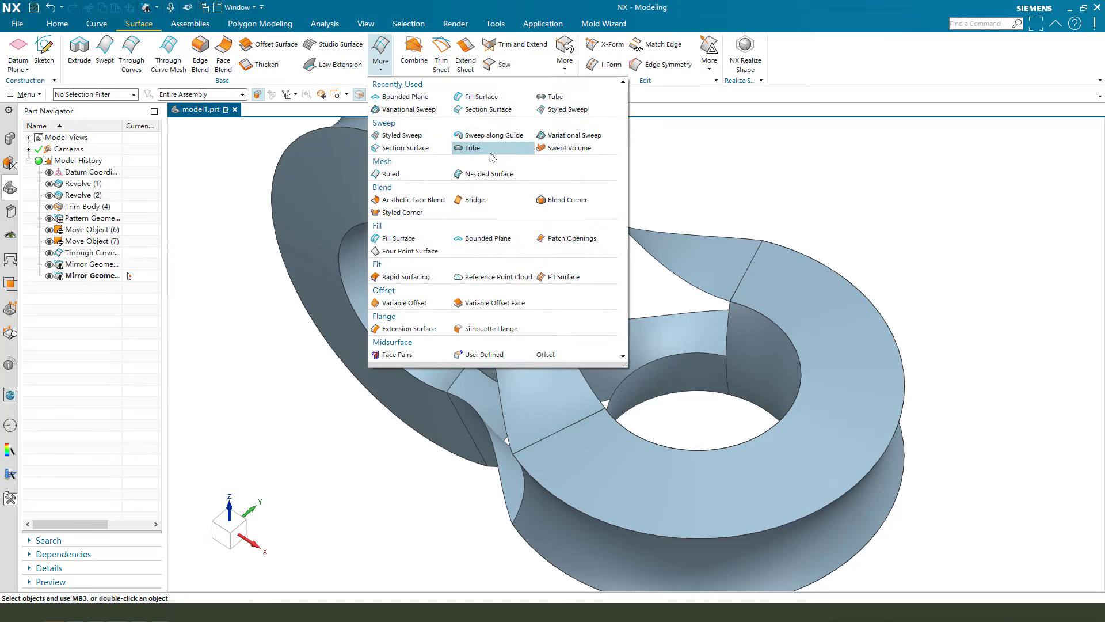
{"action": "left_click", "coordinate": [538, 147]}
{"action": "left_click", "coordinate": [378, 71]}
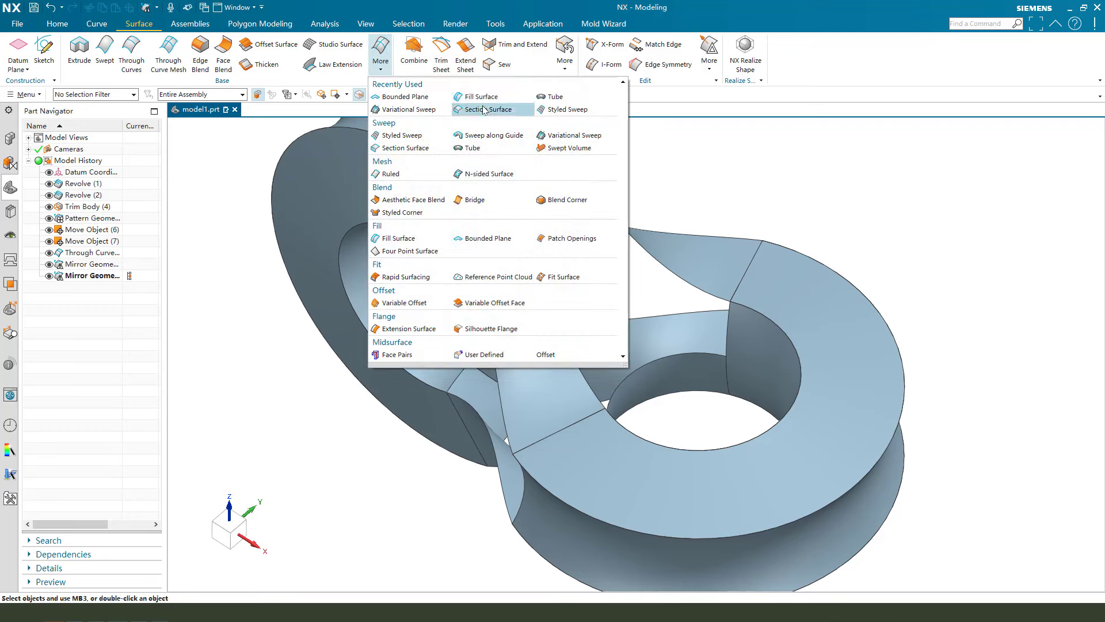
{"action": "left_click", "coordinate": [476, 99]}
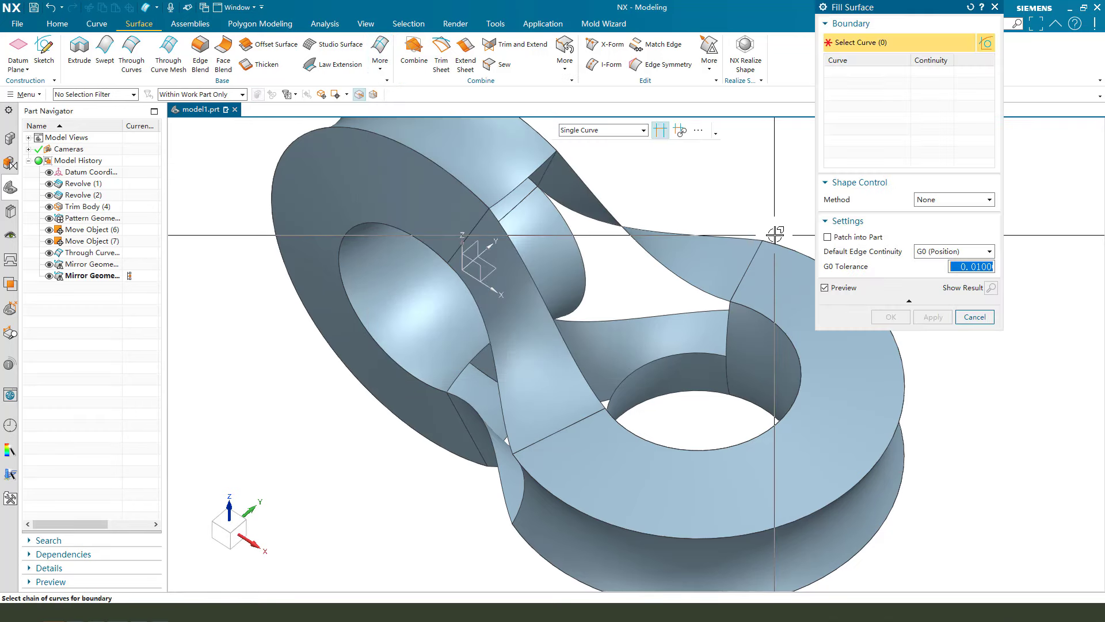
- Collect the gap's edges as the fill boundary, removing one wrongly picked lower curve
{"action": "middle_click_drag", "start_coordinate": [670, 220], "coordinate": [682, 275]}
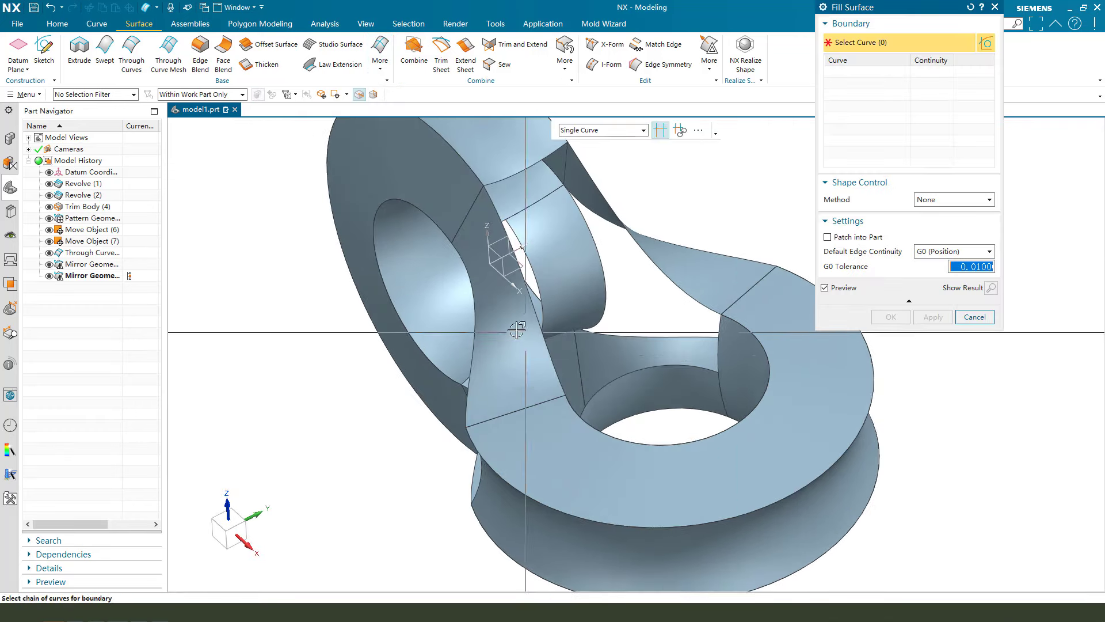
{"action": "scroll", "coordinate": [683, 275], "scroll_direction": "up", "scroll_amount": 1}
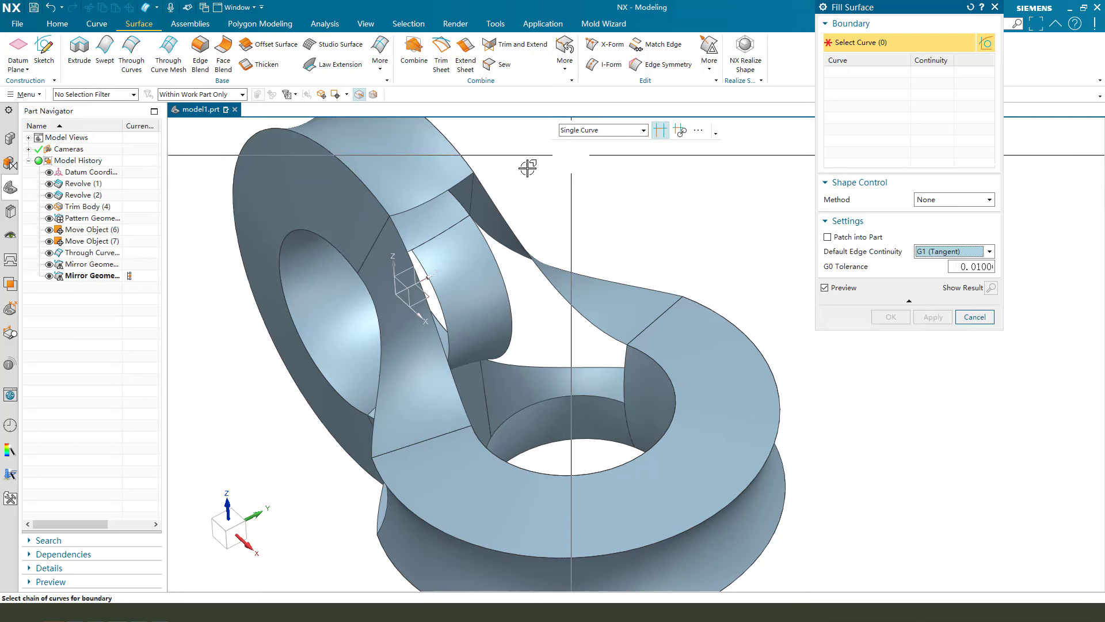
{"action": "left_click", "coordinate": [461, 184]}
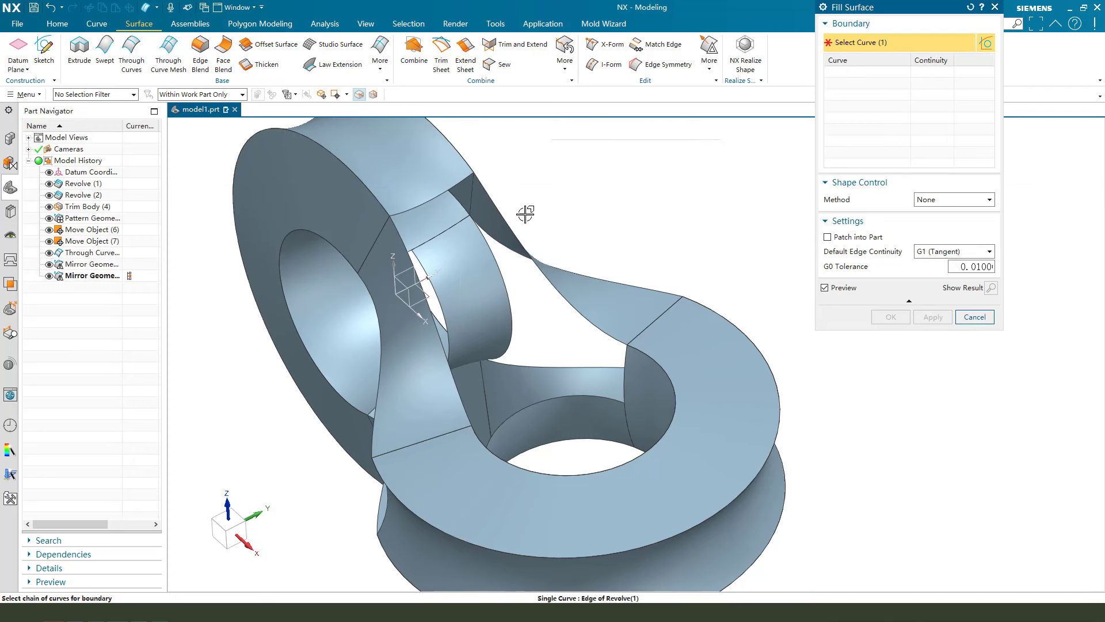
{"action": "left_click", "coordinate": [535, 261]}
{"action": "left_click", "coordinate": [616, 368]}
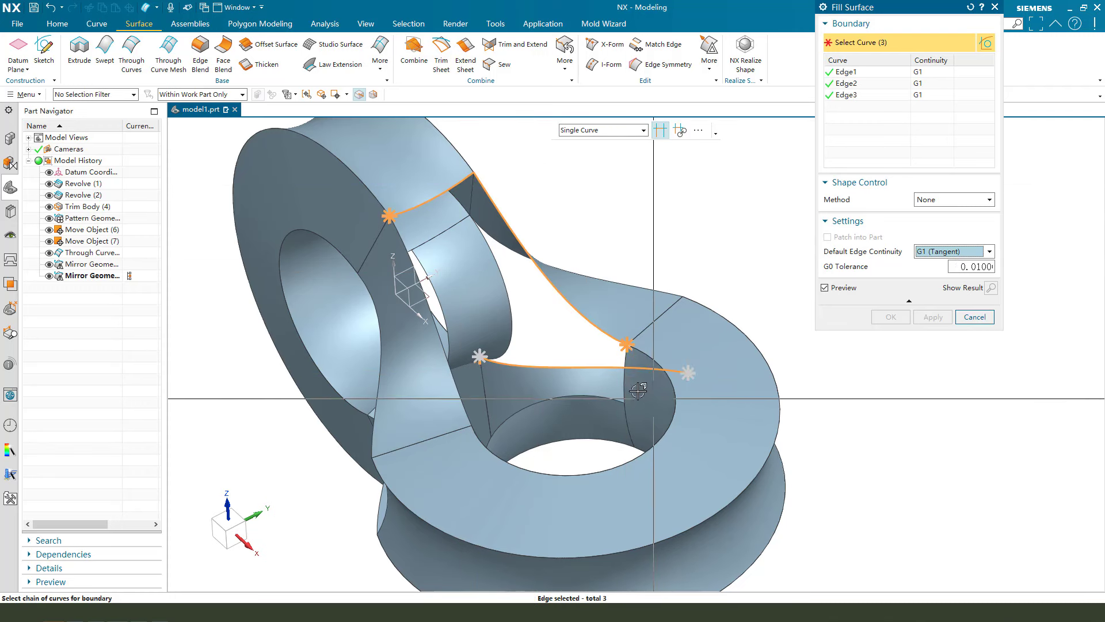
{"action": "left_click", "coordinate": [640, 362], "text": "shift"}
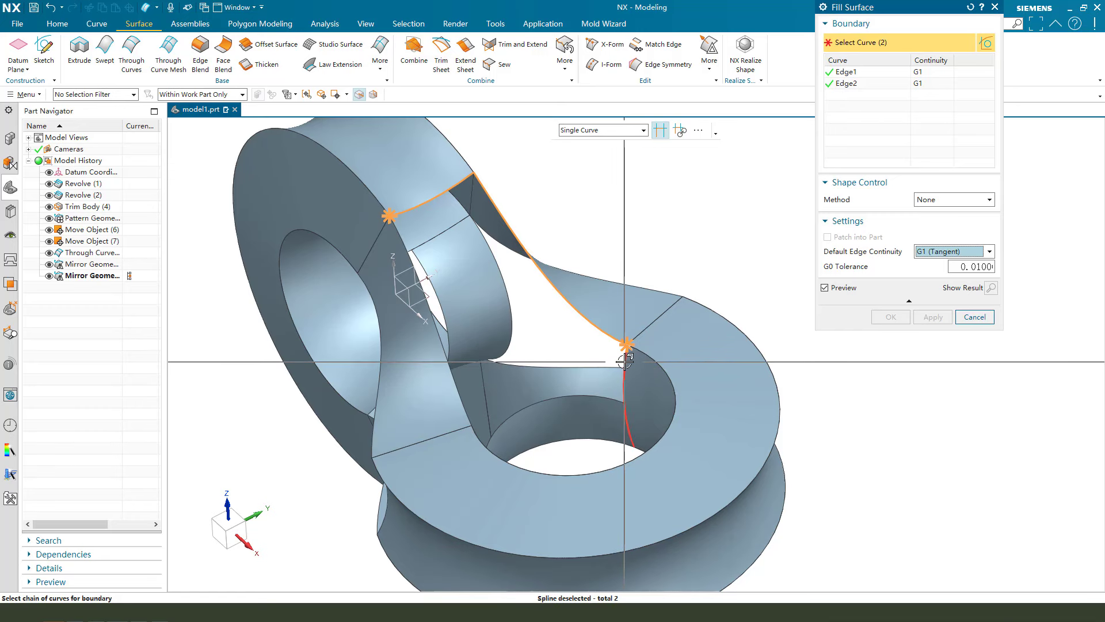
{"action": "left_click", "coordinate": [627, 369]}
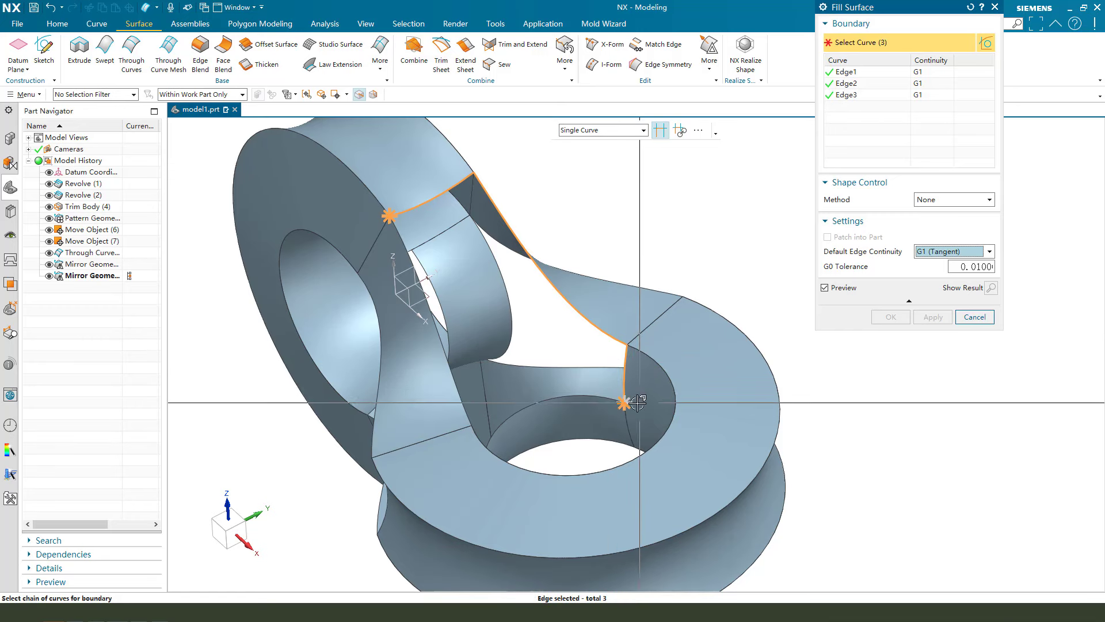
{"action": "left_click", "coordinate": [605, 397]}
{"action": "middle_click_drag", "start_coordinate": [544, 438], "coordinate": [511, 461]}
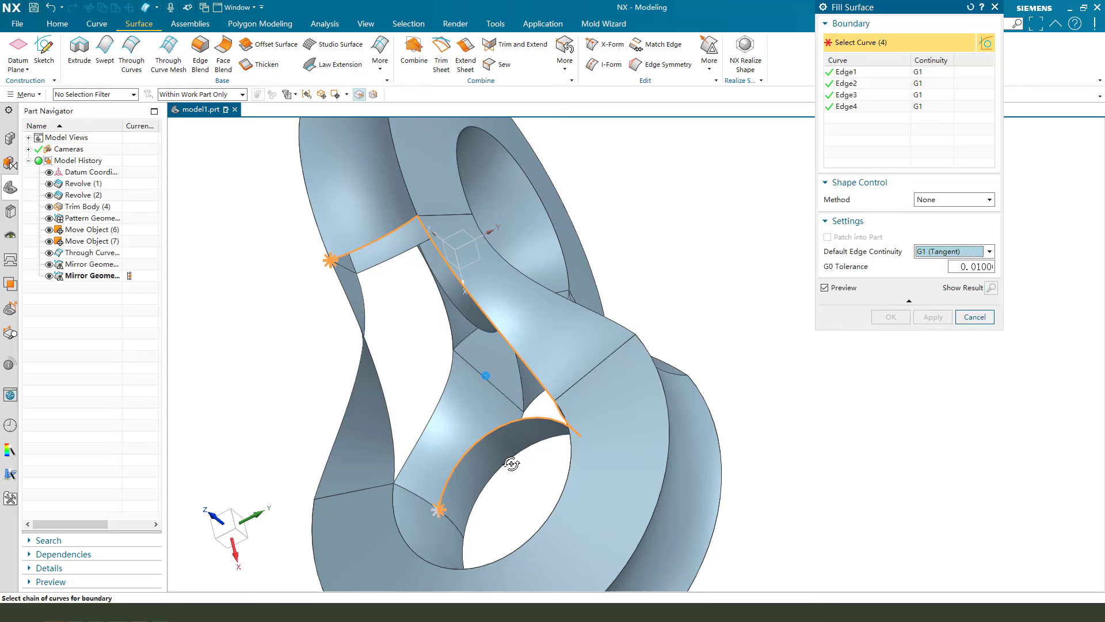
{"action": "left_click", "coordinate": [417, 496]}
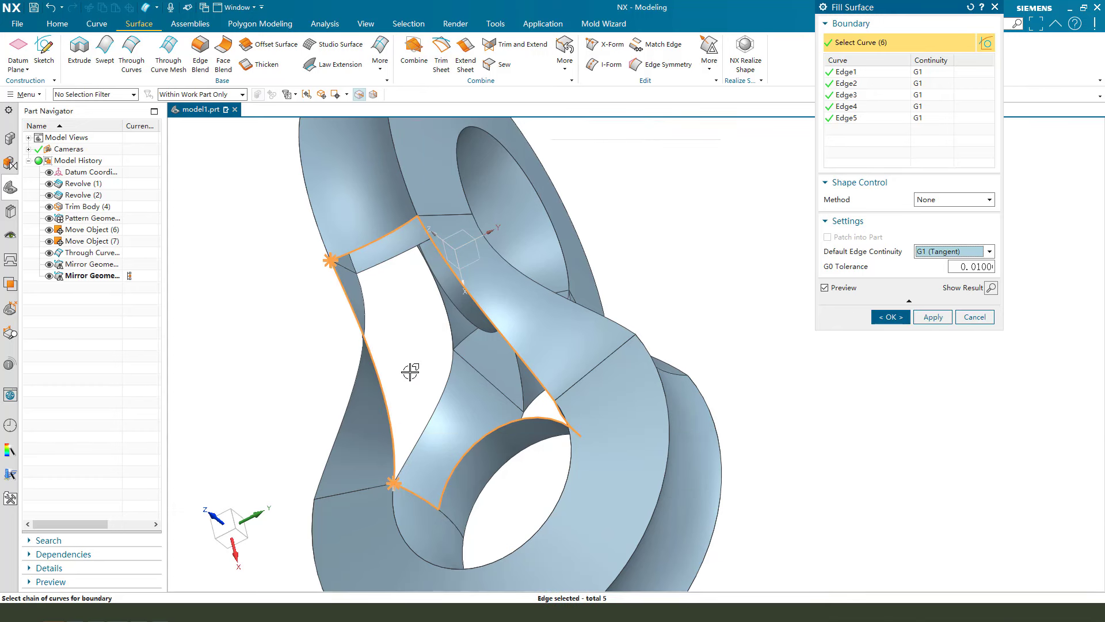
{"action": "middle_click_drag", "start_coordinate": [438, 350], "coordinate": [461, 354]}
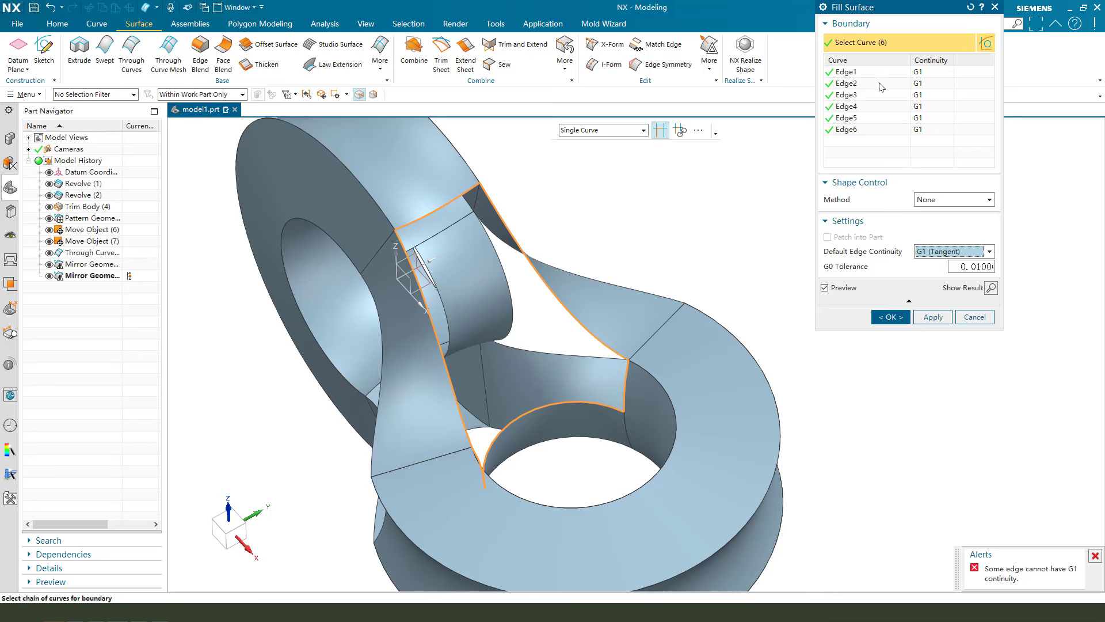
- Relax Edge2 and Edge6 to G0 continuity and create the fill patch
{"action": "left_click", "coordinate": [928, 83]}
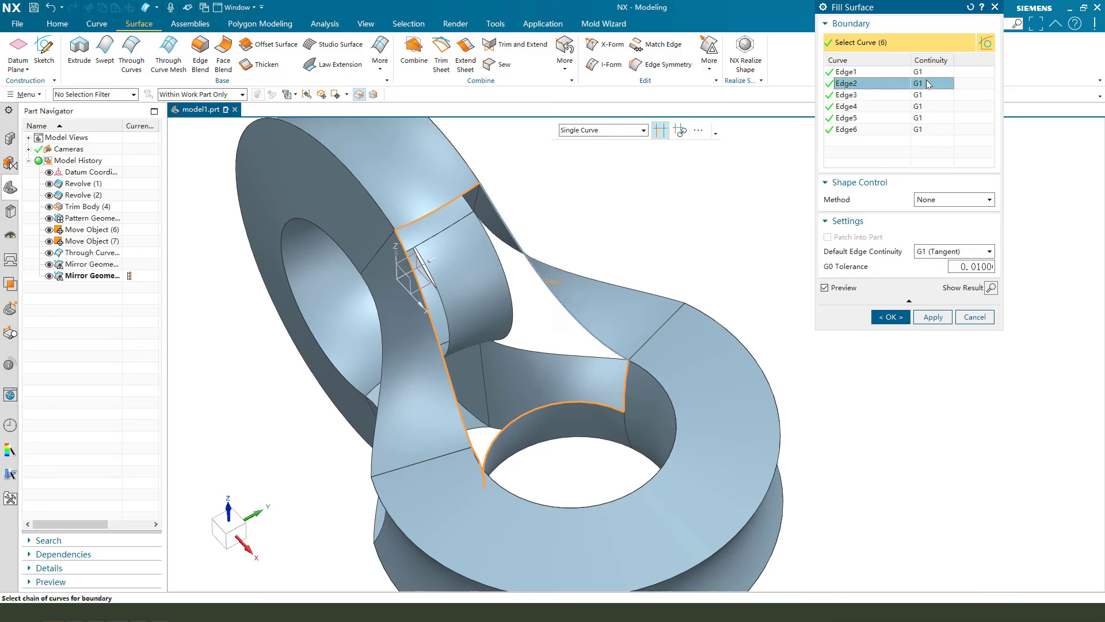
{"action": "left_click", "coordinate": [930, 119]}
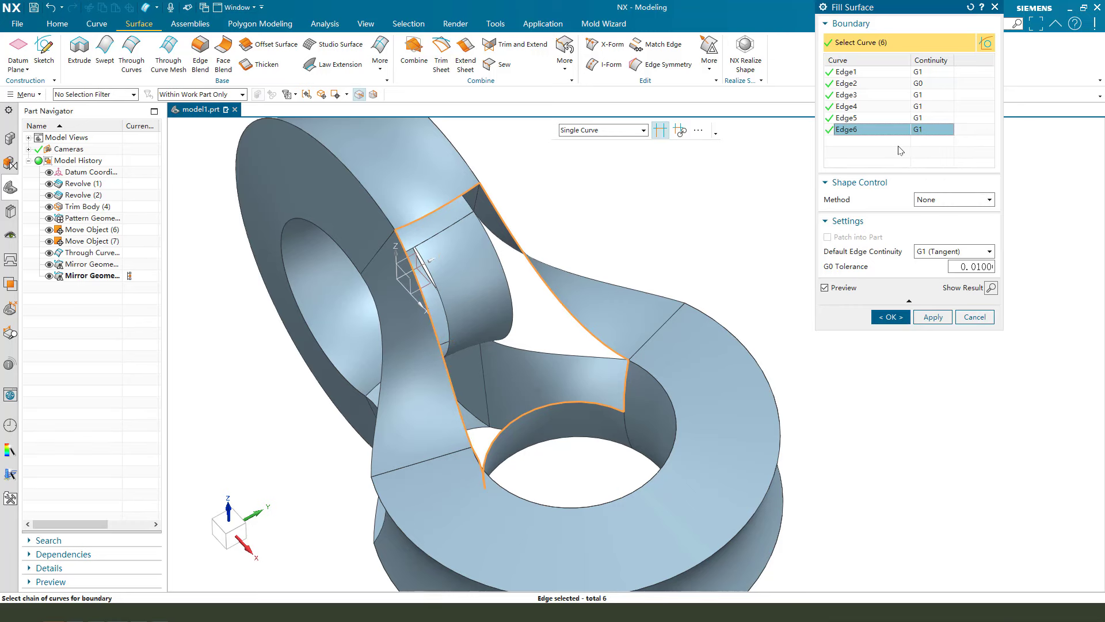
{"action": "mouse_move", "coordinate": [636, 317]}
{"action": "middle_mouse_down"}
{"action": "mouse_move", "coordinate": [582, 278]}
{"action": "mouse_move", "coordinate": [570, 313]}
{"action": "middle_mouse_up"}
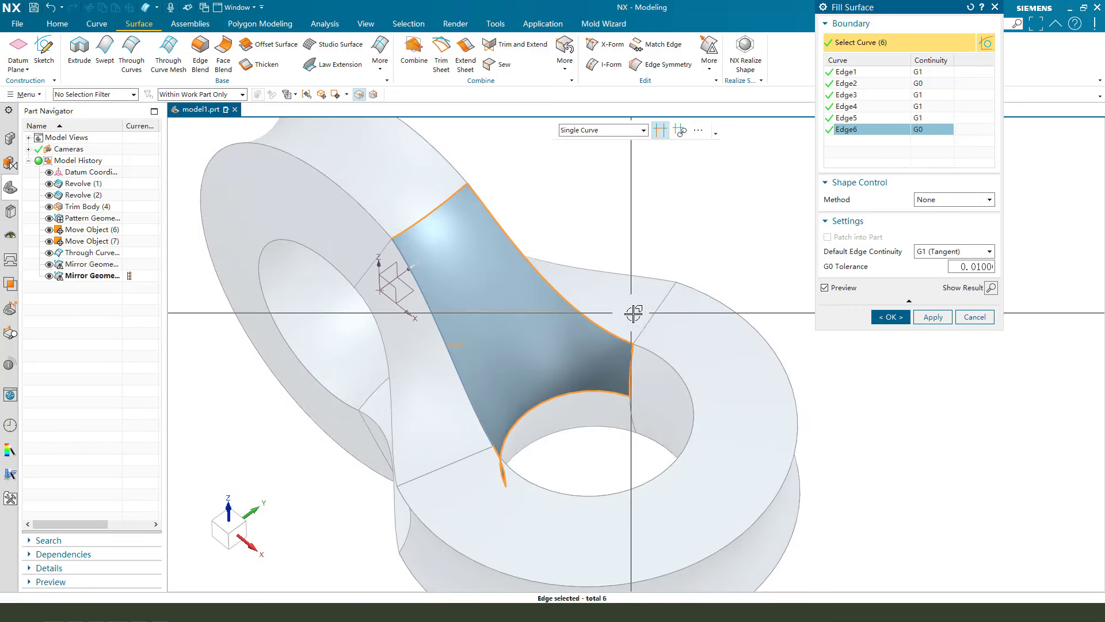
{"action": "left_click", "coordinate": [894, 317]}
- Hide the inner face beside the hole with Ctrl+B after inspecting the new patch
{"action": "mouse_move", "coordinate": [646, 368]}
{"action": "middle_mouse_down"}
{"action": "mouse_move", "coordinate": [599, 424]}
{"action": "mouse_move", "coordinate": [678, 300]}
{"action": "mouse_move", "coordinate": [708, 321]}
{"action": "mouse_move", "coordinate": [678, 254]}
{"action": "mouse_move", "coordinate": [642, 357]}
{"action": "mouse_move", "coordinate": [605, 365]}
{"action": "mouse_move", "coordinate": [689, 308]}
{"action": "mouse_move", "coordinate": [646, 214]}
{"action": "mouse_move", "coordinate": [596, 197]}
{"action": "mouse_move", "coordinate": [580, 215]}
{"action": "mouse_move", "coordinate": [599, 197]}
{"action": "mouse_move", "coordinate": [568, 210]}
{"action": "mouse_move", "coordinate": [594, 215]}
{"action": "mouse_move", "coordinate": [555, 301]}
{"action": "mouse_move", "coordinate": [486, 345]}
{"action": "mouse_move", "coordinate": [518, 311]}
{"action": "mouse_move", "coordinate": [548, 306]}
{"action": "mouse_move", "coordinate": [521, 217]}
{"action": "mouse_move", "coordinate": [584, 266]}
{"action": "middle_mouse_up"}
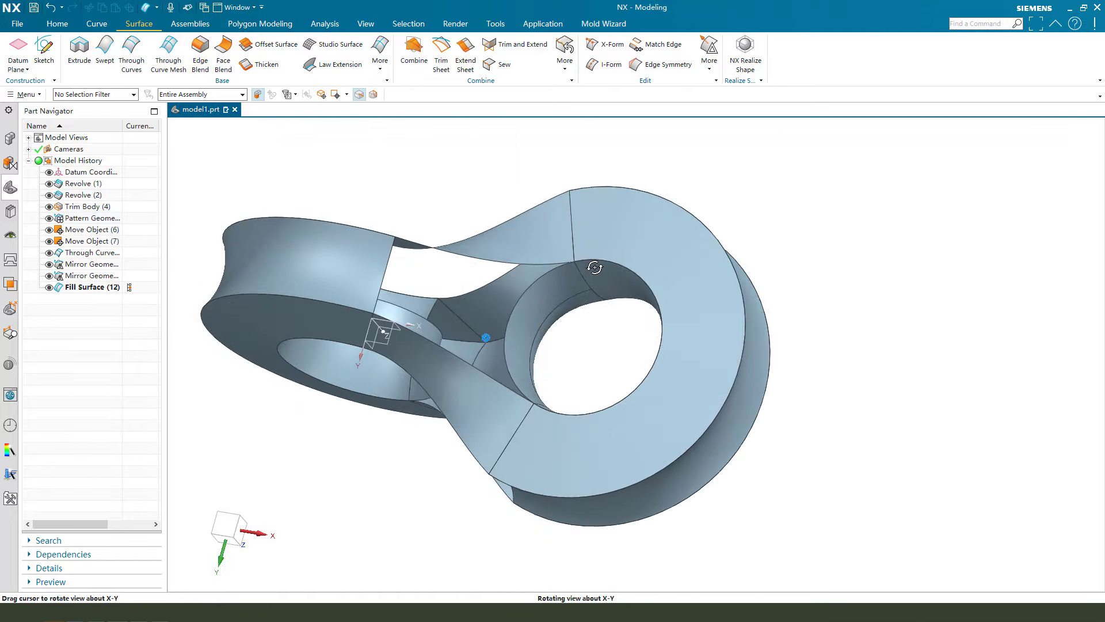
{"action": "key", "text": "ctrl+b"}
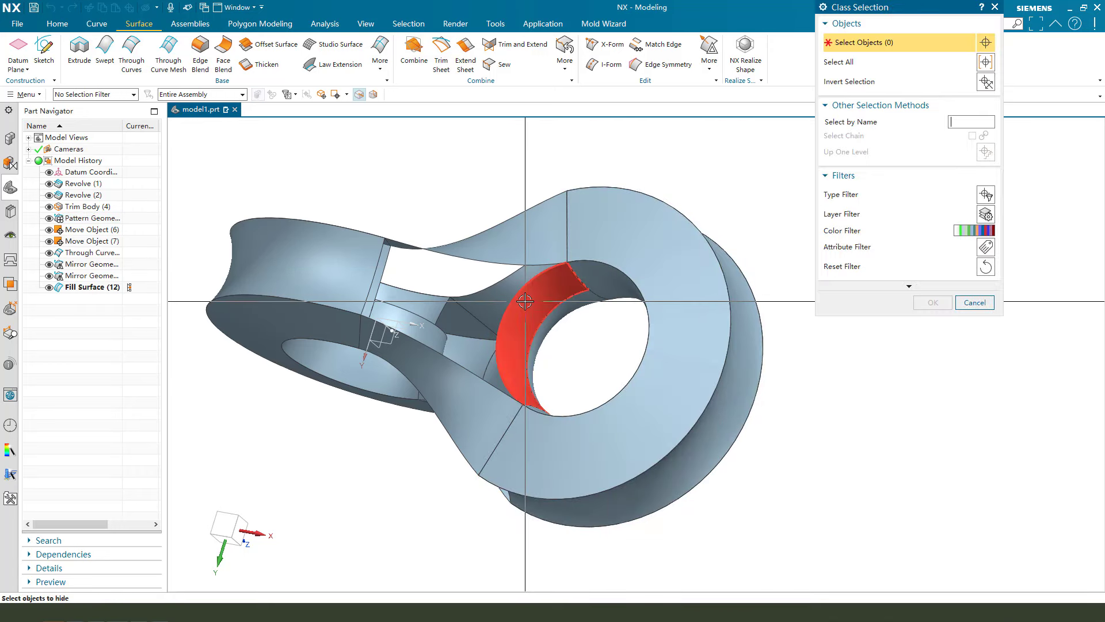
{"action": "mouse_move", "coordinate": [554, 324]}
{"action": "middle_mouse_down"}
{"action": "mouse_move", "coordinate": [448, 415]}
{"action": "mouse_move", "coordinate": [444, 257]}
{"action": "mouse_move", "coordinate": [593, 308]}
{"action": "mouse_move", "coordinate": [583, 426]}
{"action": "mouse_move", "coordinate": [537, 312]}
{"action": "middle_mouse_up"}
{"action": "middle_click", "coordinate": [444, 257]}
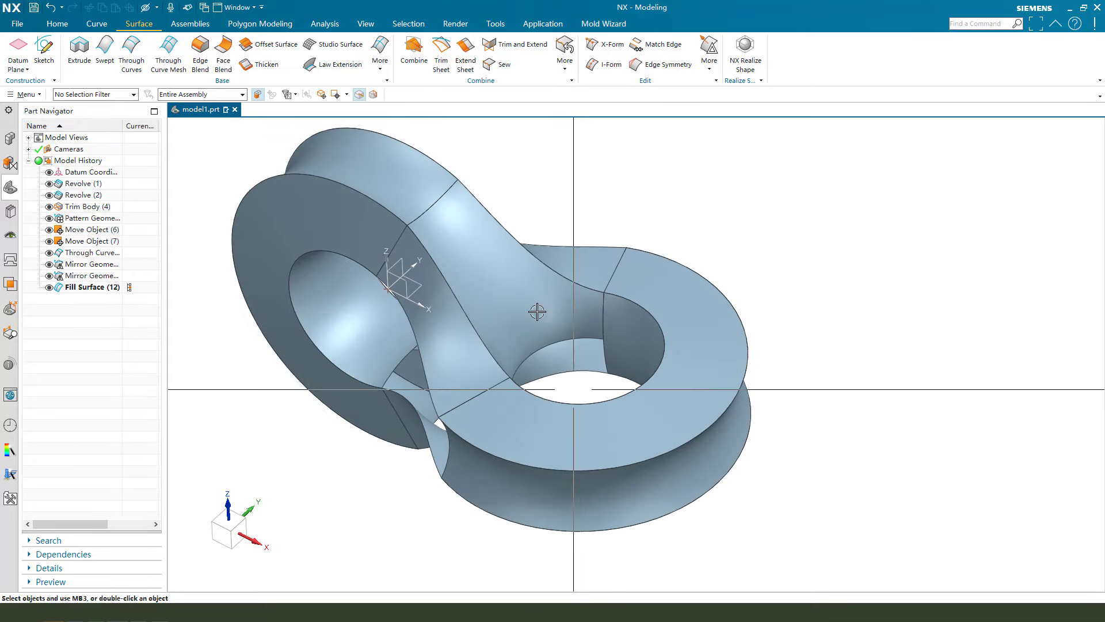
{"action": "left_click", "coordinate": [57, 24]}
- Use Mirror Geometry to copy the fill patch across the XY datum plane
{"action": "left_click", "coordinate": [403, 63]}
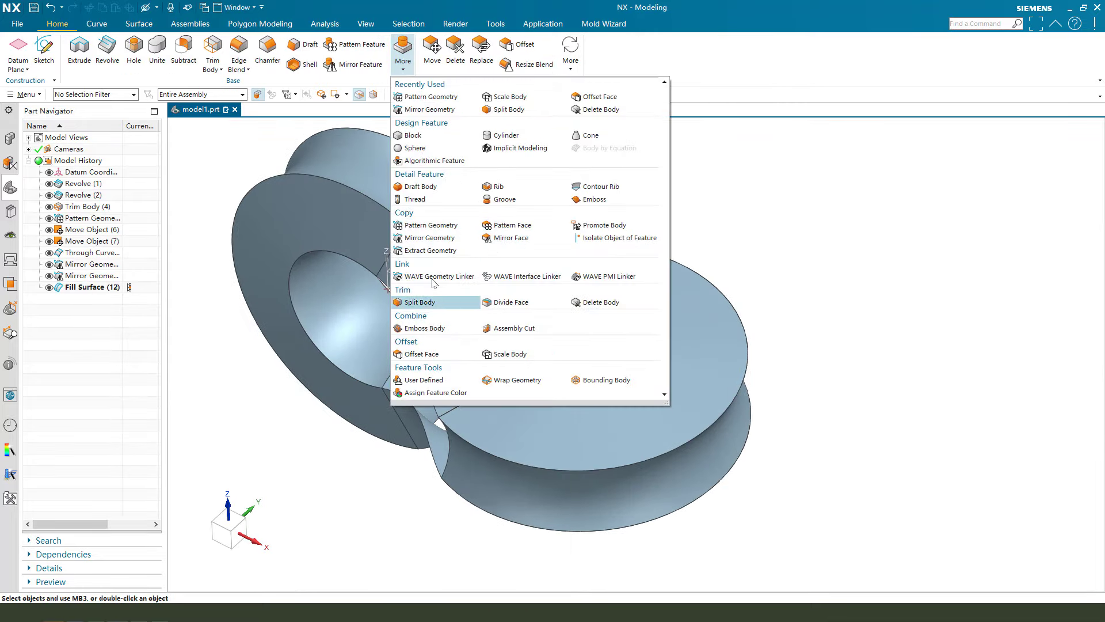
{"action": "left_click", "coordinate": [428, 242]}
{"action": "left_click", "coordinate": [521, 276]}
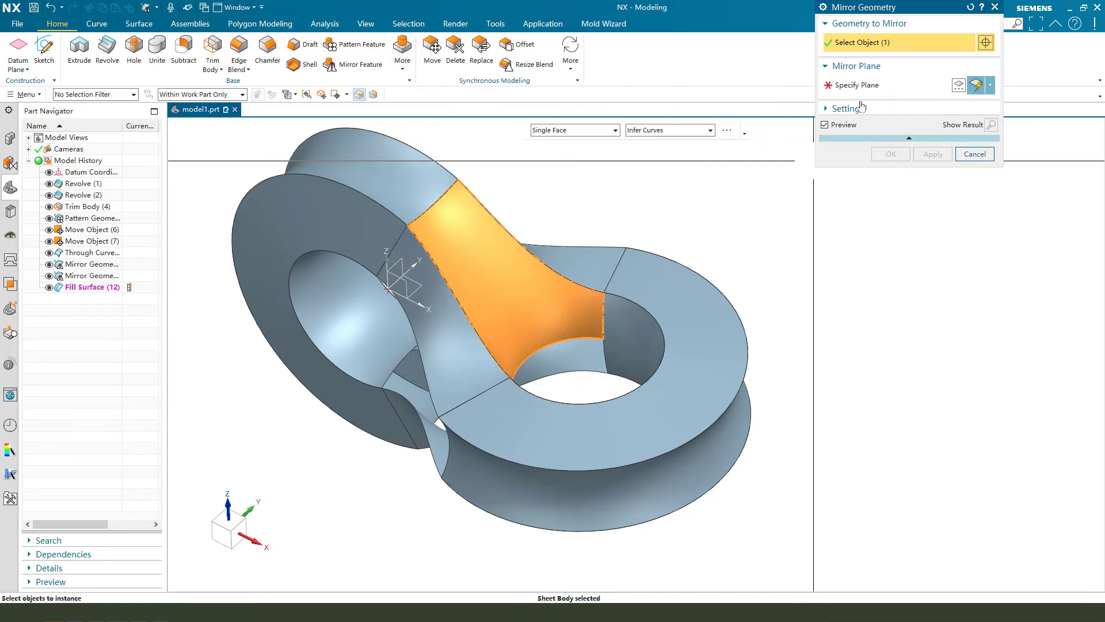
{"action": "left_click", "coordinate": [416, 282]}
{"action": "mouse_move", "coordinate": [580, 390]}
{"action": "middle_mouse_down"}
{"action": "mouse_move", "coordinate": [594, 334]}
{"action": "mouse_move", "coordinate": [587, 340]}
{"action": "middle_mouse_up"}
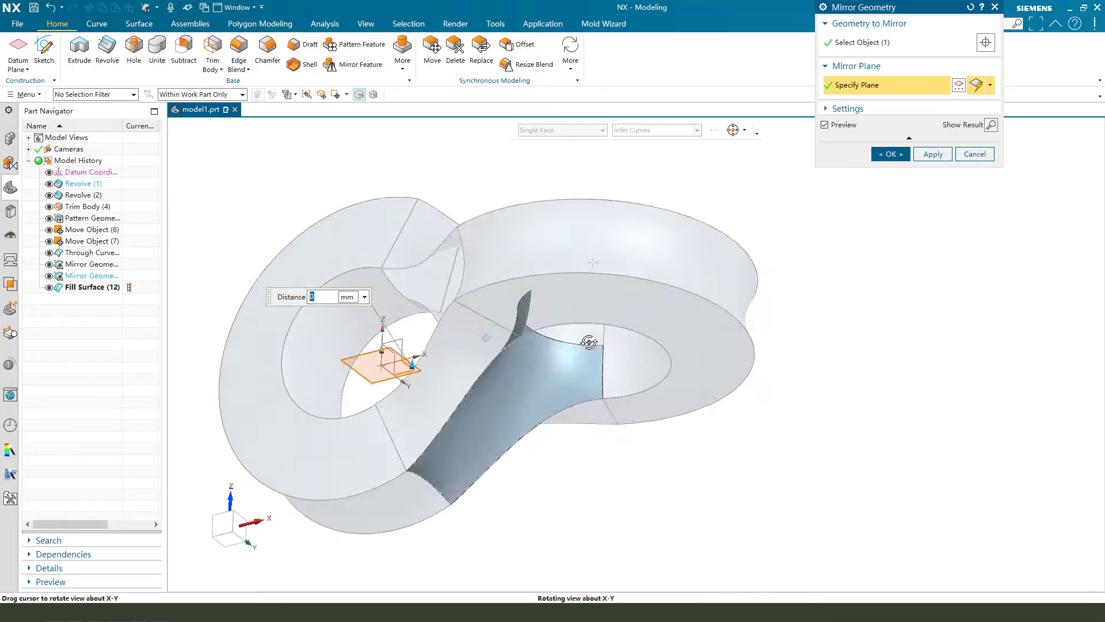
{"action": "left_click", "coordinate": [891, 154]}
{"action": "mouse_move", "coordinate": [557, 266]}
{"action": "middle_mouse_down"}
{"action": "mouse_move", "coordinate": [548, 348]}
{"action": "mouse_move", "coordinate": [588, 336]}
{"action": "mouse_move", "coordinate": [565, 437]}
{"action": "middle_mouse_up"}
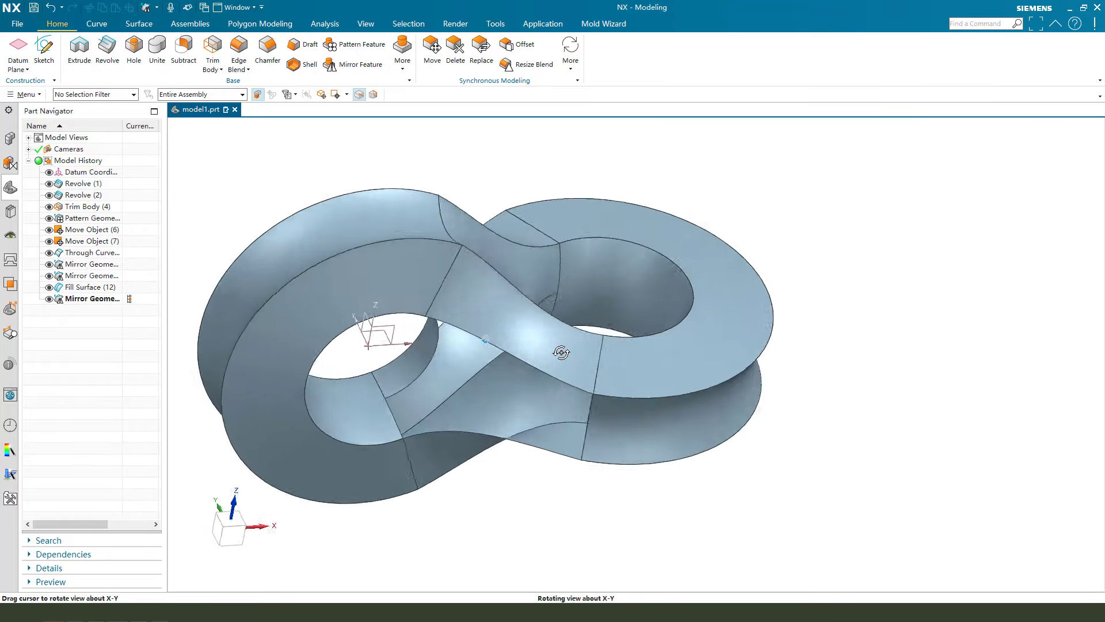
{"action": "scroll", "coordinate": [564, 437], "scroll_direction": "up", "scroll_amount": 2}
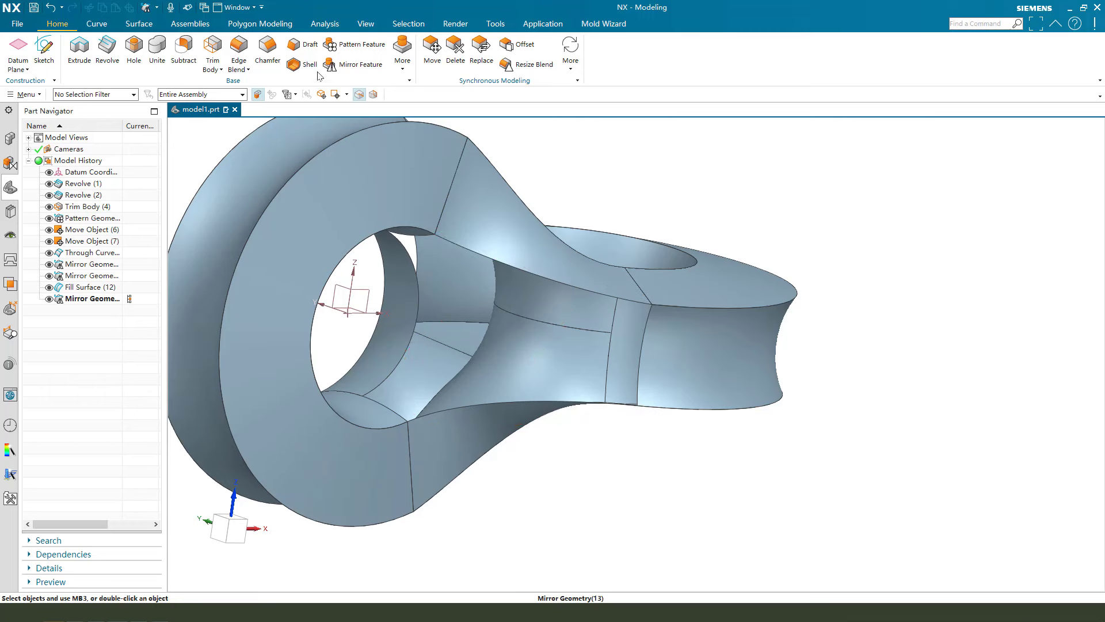
- Start another Fill Surface and pick the six boundary edges of the remaining gap
{"action": "left_click", "coordinate": [151, 25]}
{"action": "left_click", "coordinate": [380, 57]}
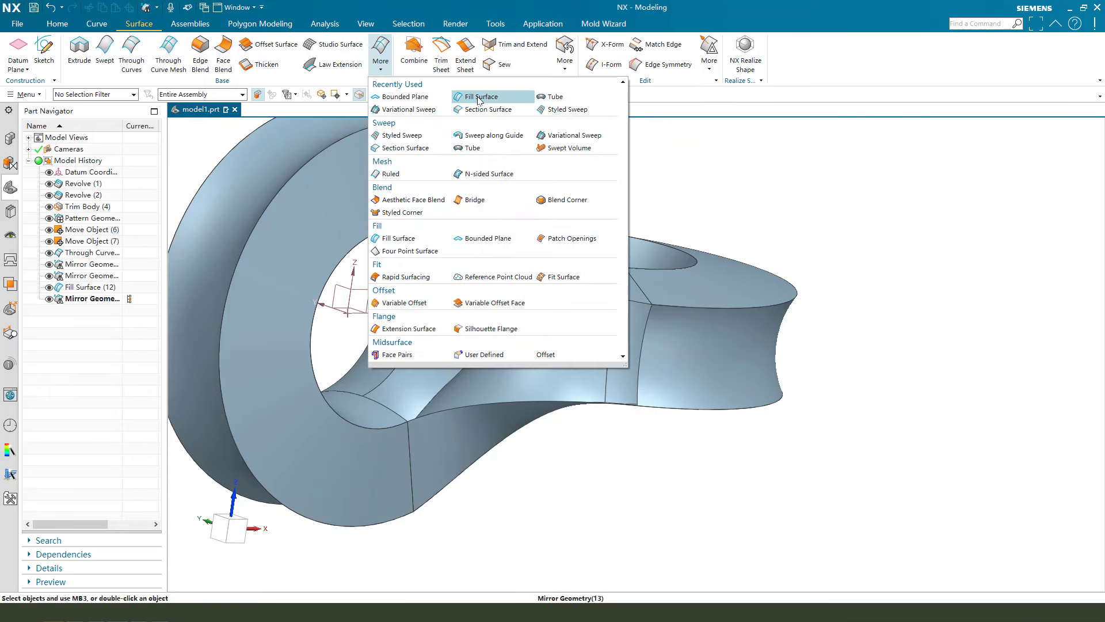
{"action": "left_click", "coordinate": [446, 93]}
{"action": "middle_click_drag", "start_coordinate": [661, 355], "coordinate": [647, 271]}
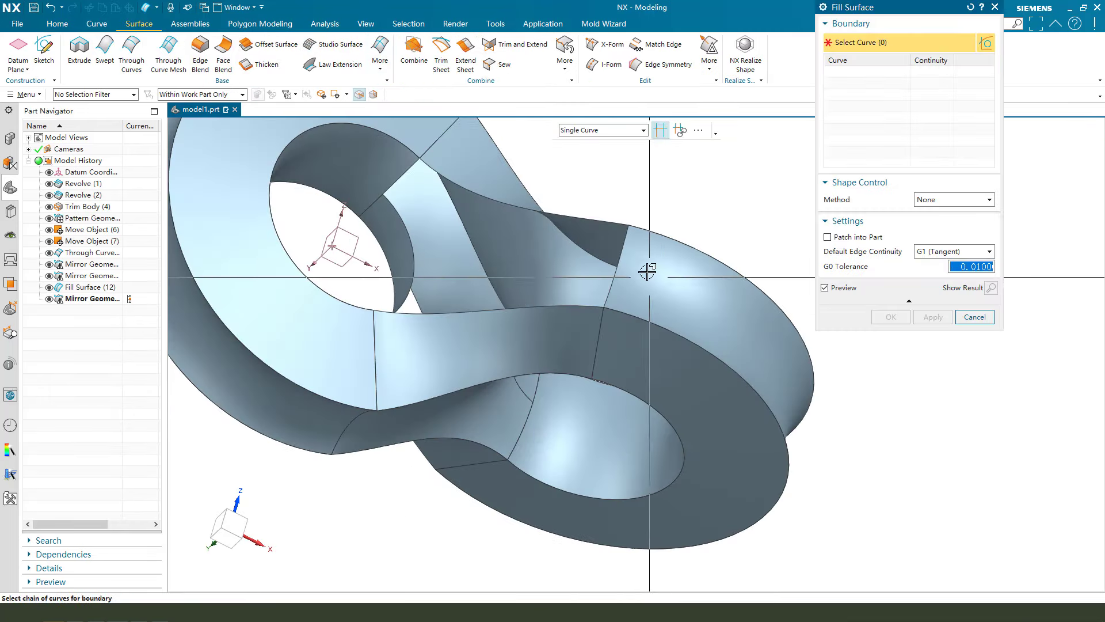
{"action": "middle_click_drag", "start_coordinate": [708, 293], "coordinate": [667, 349]}
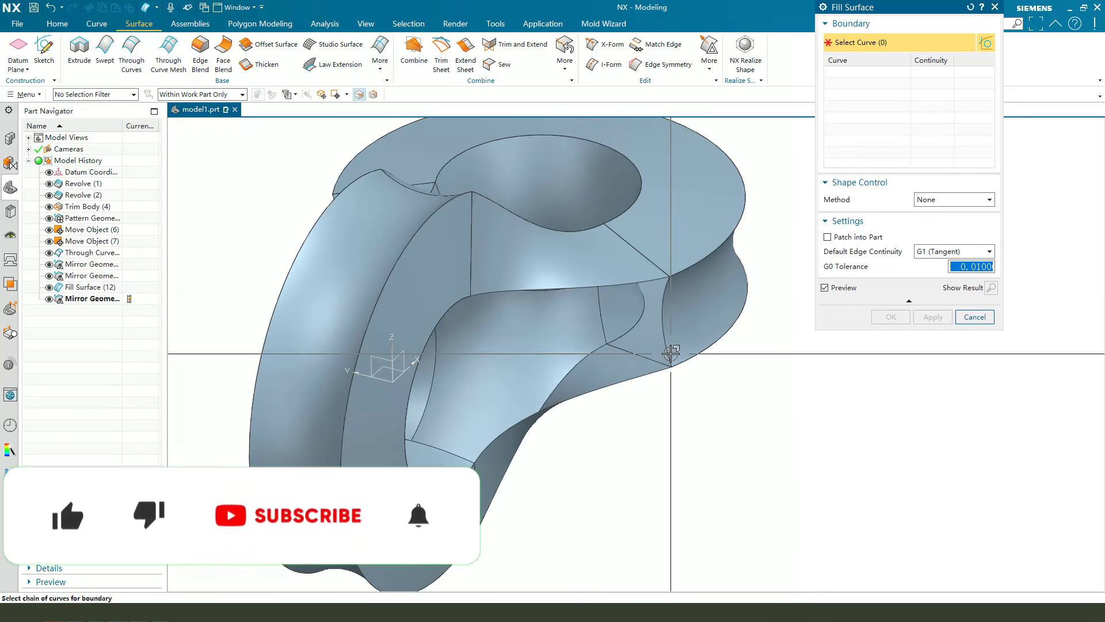
{"action": "left_click", "coordinate": [666, 350]}
{"action": "left_click", "coordinate": [631, 379]}
{"action": "left_click", "coordinate": [467, 458]}
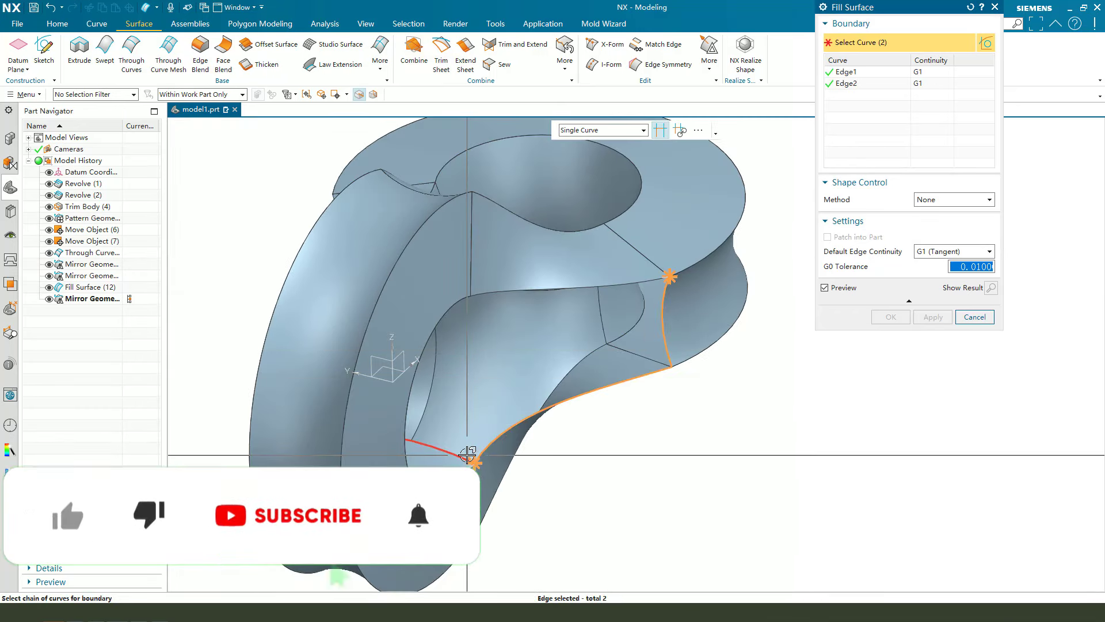
{"action": "middle_click_drag", "start_coordinate": [471, 407], "coordinate": [426, 322]}
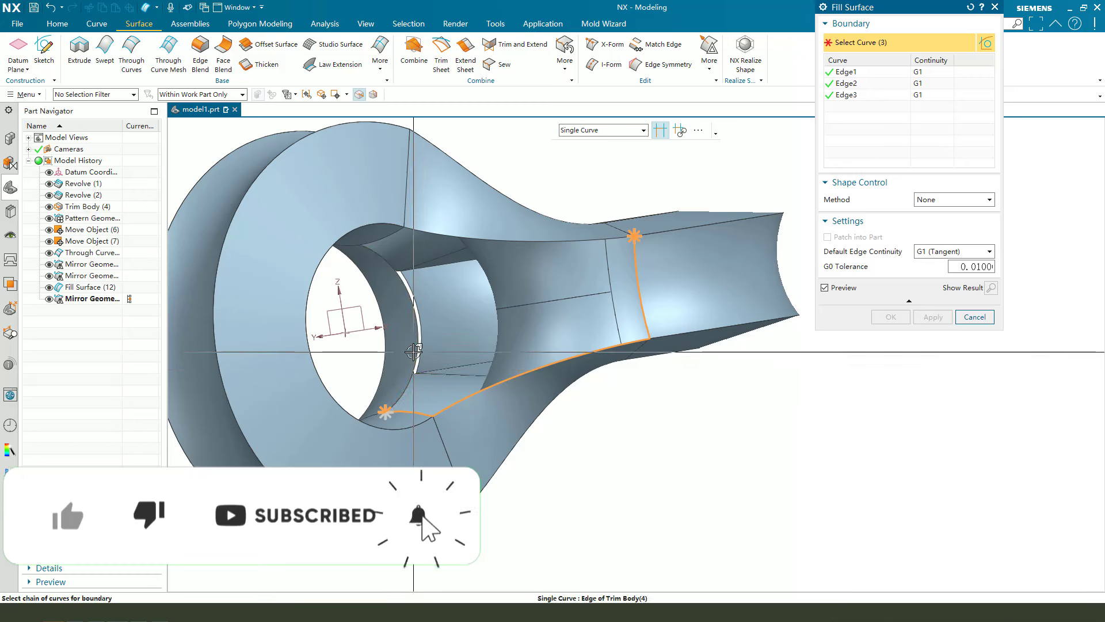
{"action": "left_click", "coordinate": [416, 322]}
{"action": "left_click", "coordinate": [386, 237]}
{"action": "left_click", "coordinate": [426, 229]}
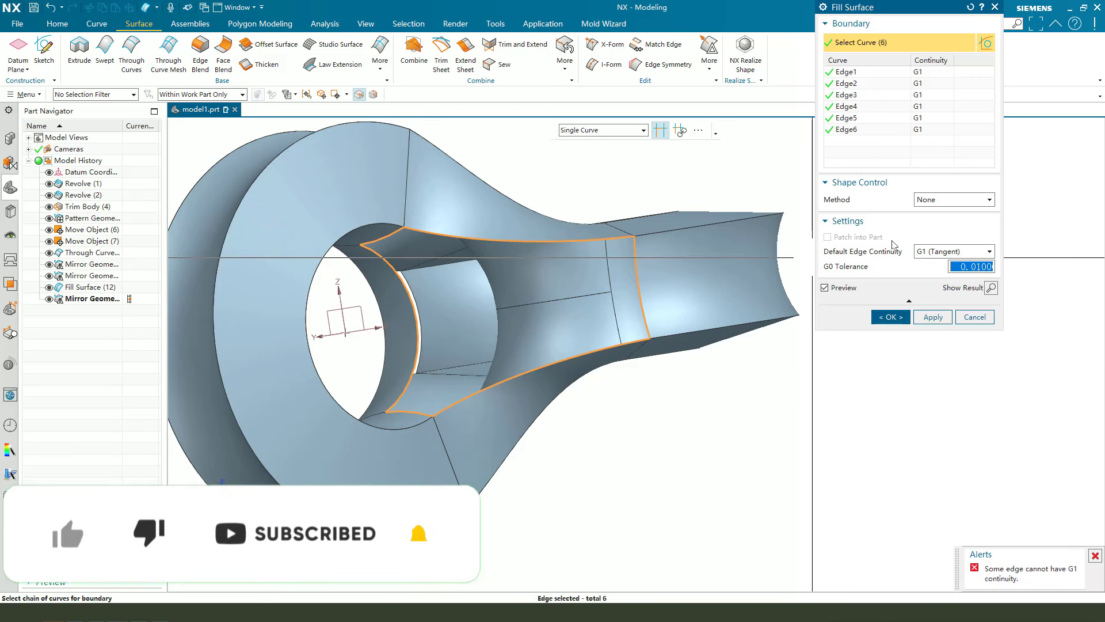
- Set Edge2 and Edge6 to G0 continuity and create Fill Surface (14)
{"action": "left_click", "coordinate": [929, 74]}
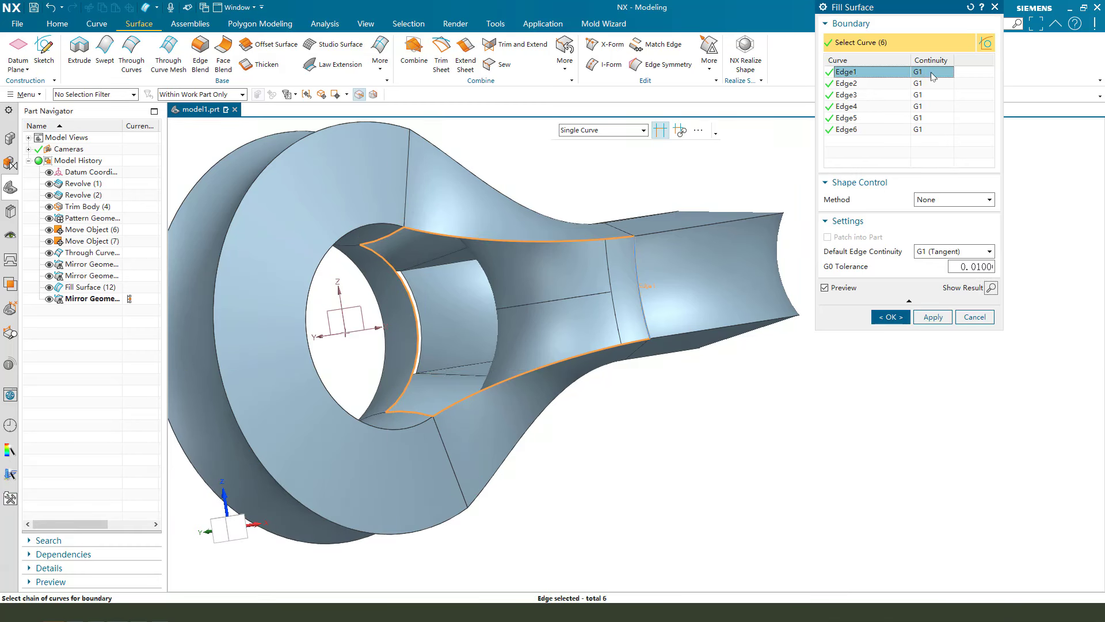
{"action": "left_click", "coordinate": [951, 95]}
{"action": "left_click", "coordinate": [929, 129]}
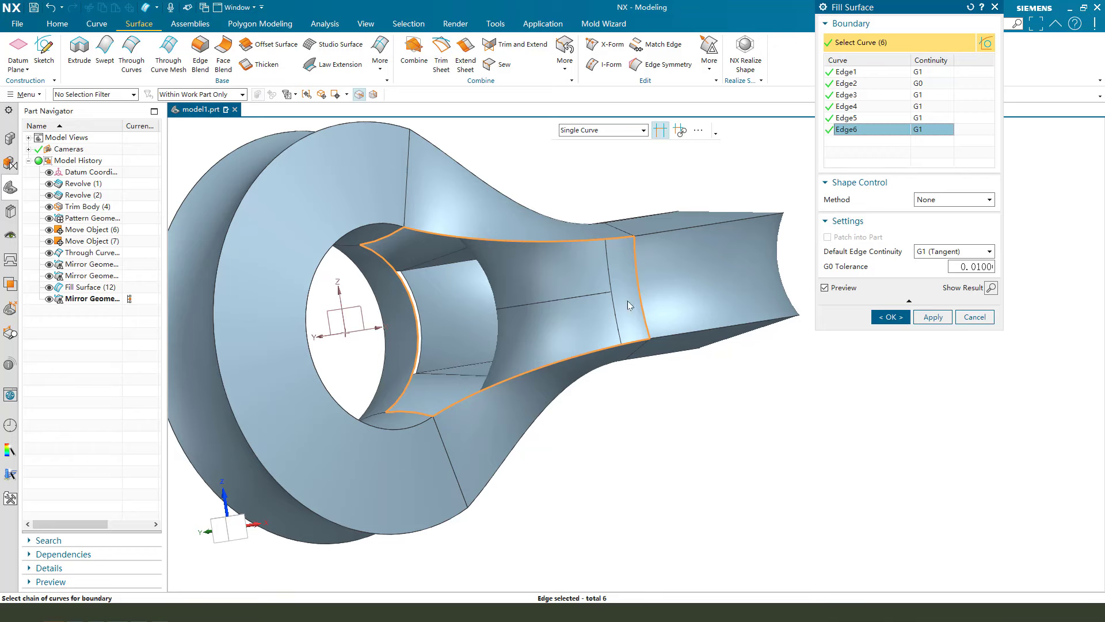
{"action": "mouse_move", "coordinate": [755, 276]}
{"action": "middle_mouse_down"}
{"action": "mouse_move", "coordinate": [678, 328]}
{"action": "mouse_move", "coordinate": [877, 328]}
{"action": "middle_mouse_up"}
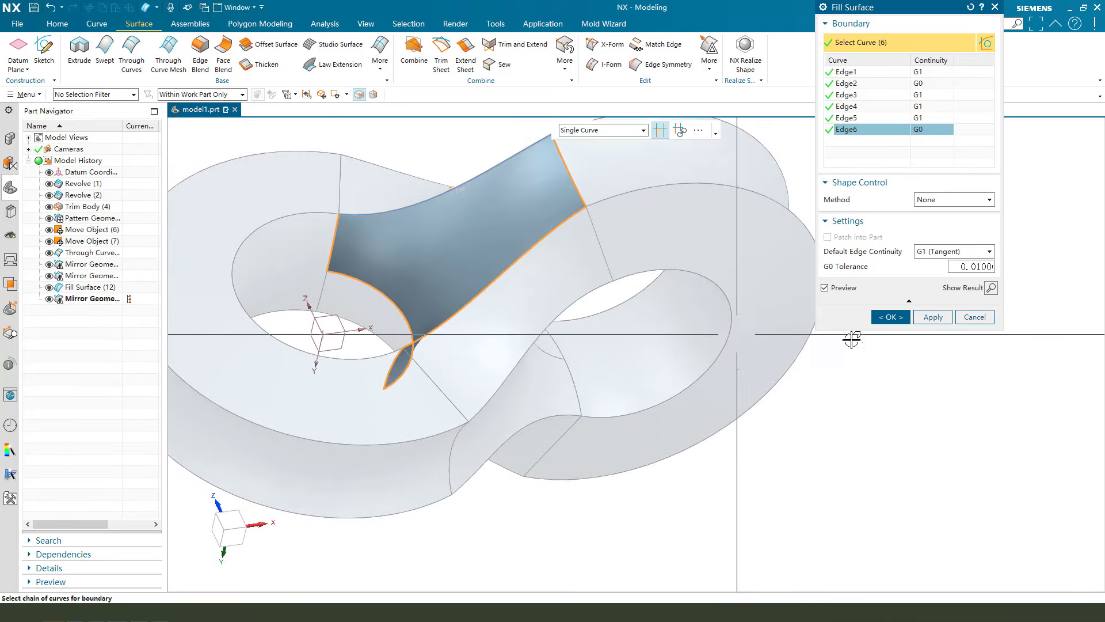
{"action": "left_click", "coordinate": [881, 322]}
{"action": "mouse_move", "coordinate": [629, 390]}
{"action": "middle_mouse_down"}
{"action": "mouse_move", "coordinate": [468, 313]}
{"action": "mouse_move", "coordinate": [355, 456]}
{"action": "mouse_move", "coordinate": [485, 464]}
{"action": "middle_mouse_up"}
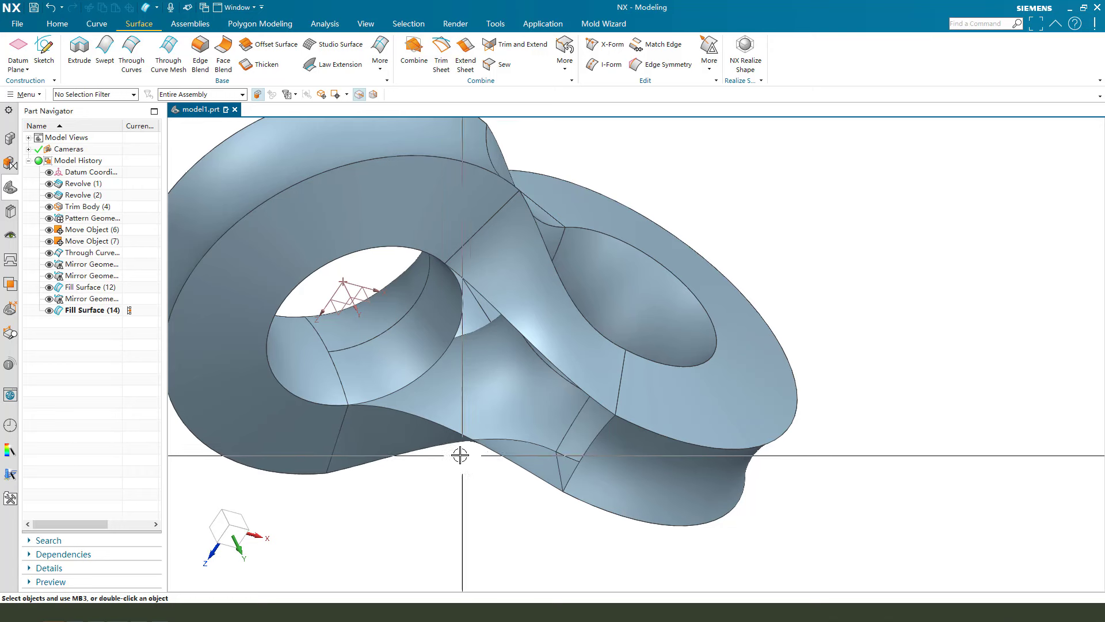
- Hide the inner hole sheet with Ctrl+B
{"action": "key", "text": "ctrl+b"}
{"action": "left_click", "coordinate": [403, 349]}
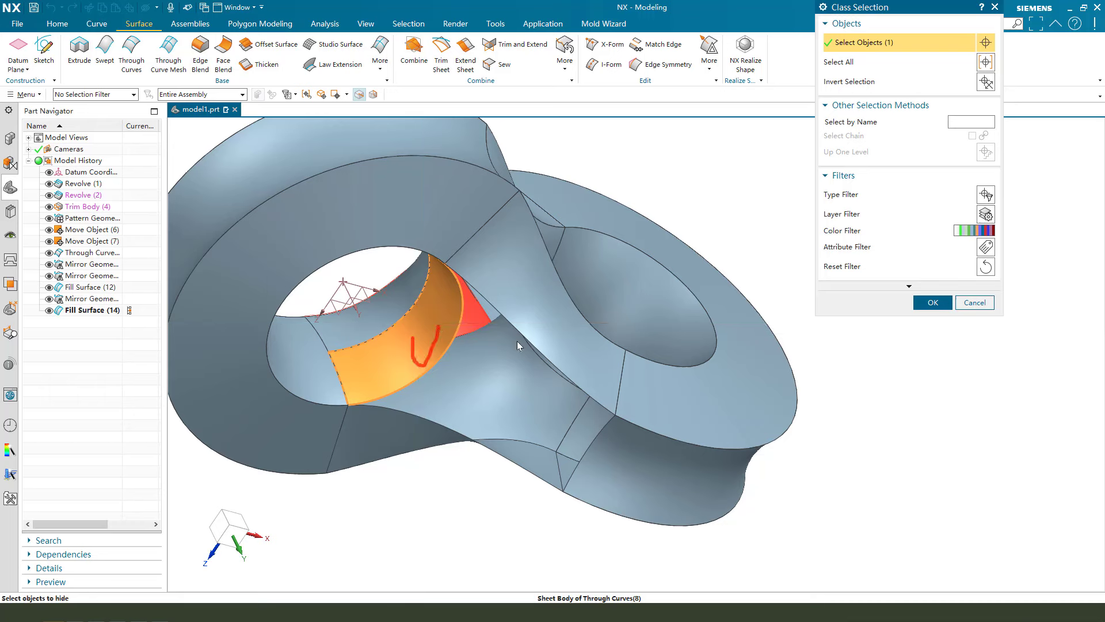
{"action": "left_click", "coordinate": [933, 302]}
{"action": "middle_click_drag", "start_coordinate": [464, 314], "coordinate": [436, 218]}
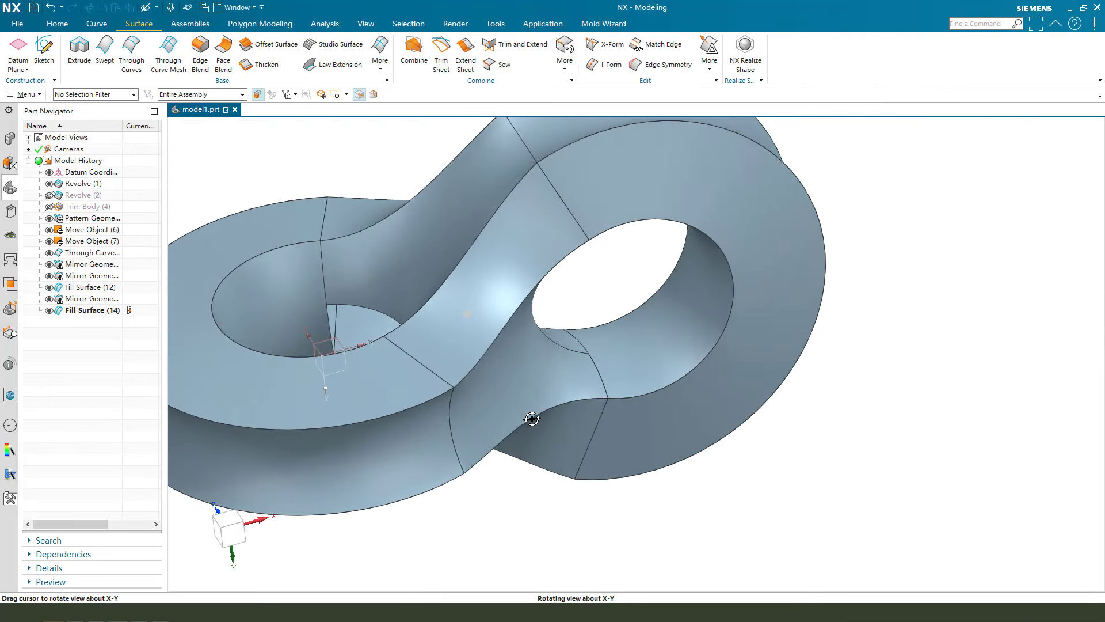
- Mirror the new fill surface across the XZ datum plane
{"action": "left_click", "coordinate": [57, 24]}
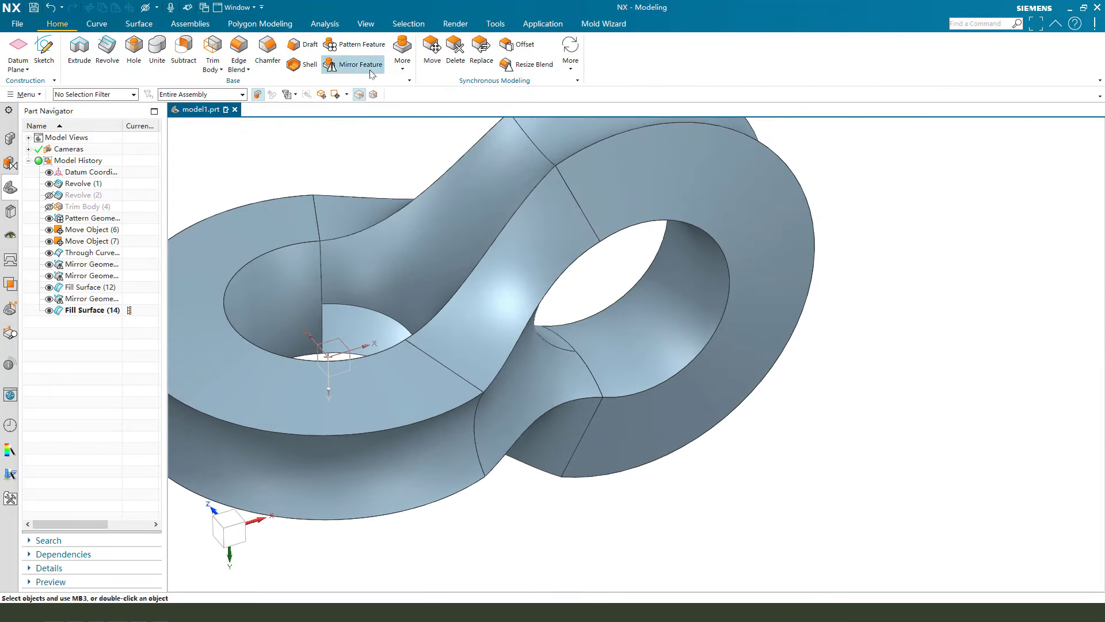
{"action": "left_click", "coordinate": [403, 58]}
{"action": "left_click", "coordinate": [499, 278]}
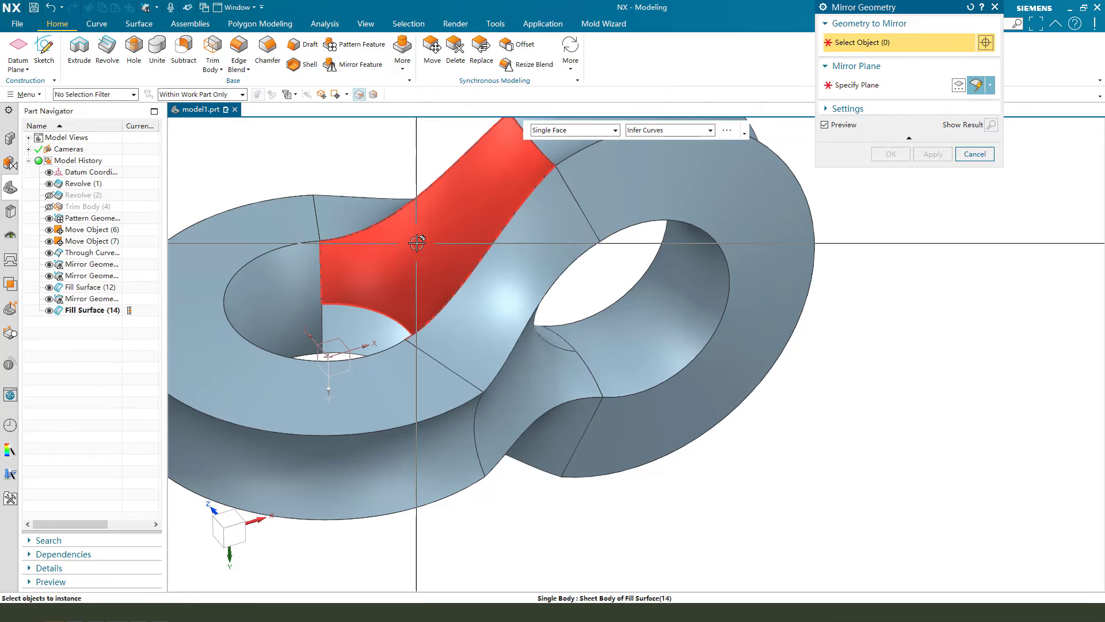
{"action": "left_click", "coordinate": [498, 278]}
{"action": "mouse_move", "coordinate": [499, 278]}
{"action": "middle_mouse_down"}
{"action": "mouse_move", "coordinate": [502, 245]}
{"action": "mouse_move", "coordinate": [515, 239]}
{"action": "middle_mouse_up"}
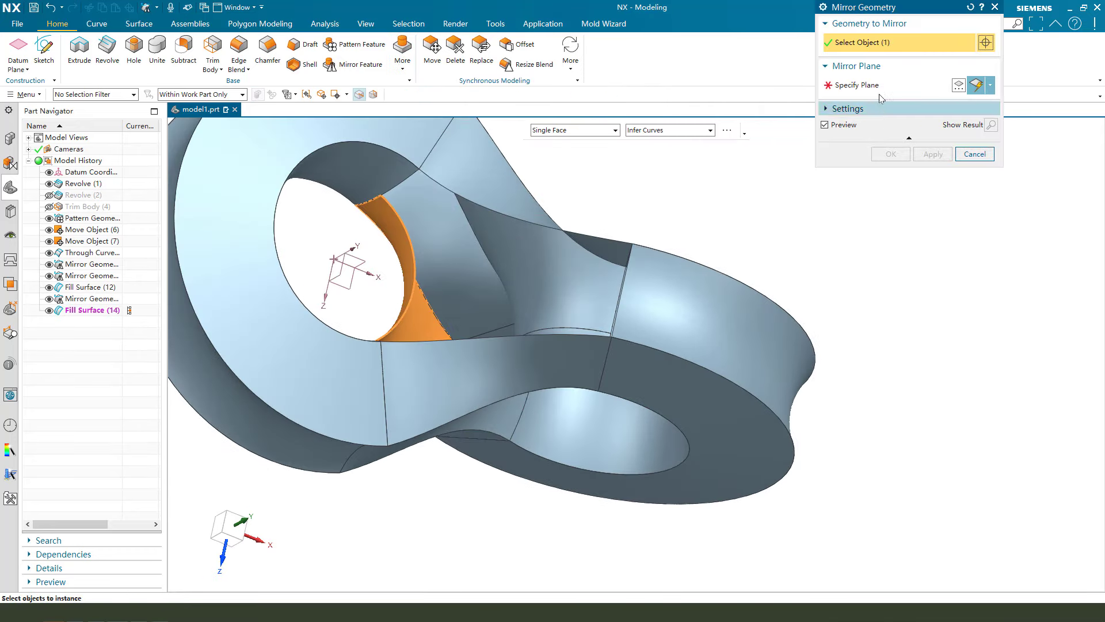
{"action": "left_click", "coordinate": [871, 89]}
{"action": "mouse_move", "coordinate": [439, 229]}
{"action": "middle_mouse_down"}
{"action": "mouse_move", "coordinate": [390, 266]}
{"action": "mouse_move", "coordinate": [414, 247]}
{"action": "middle_mouse_up"}
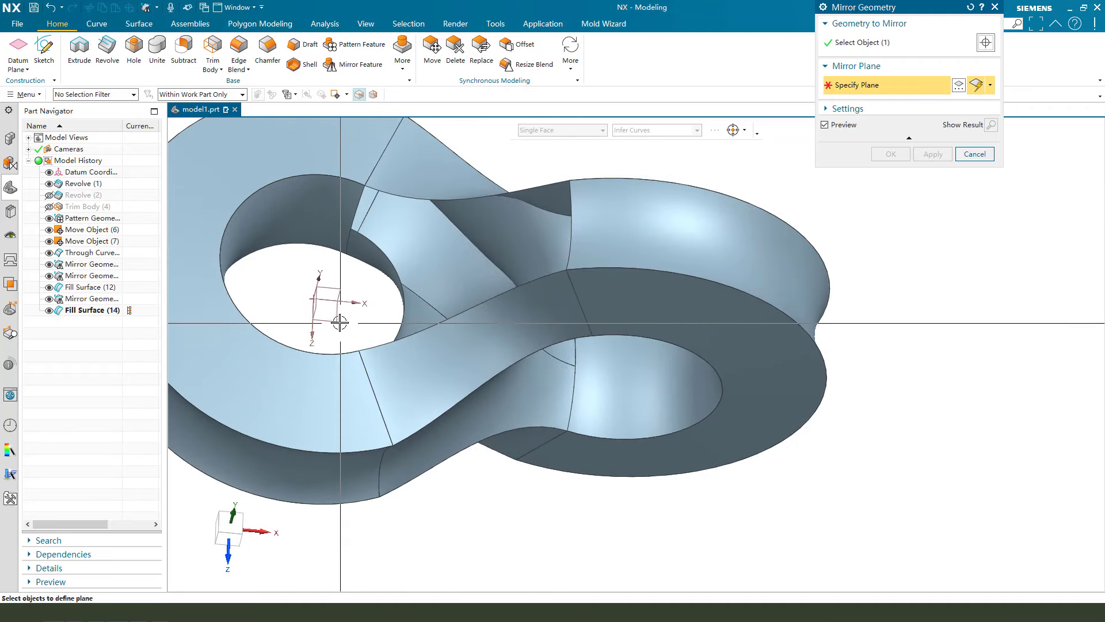
{"action": "left_click", "coordinate": [391, 309]}
{"action": "left_click", "coordinate": [891, 154]}
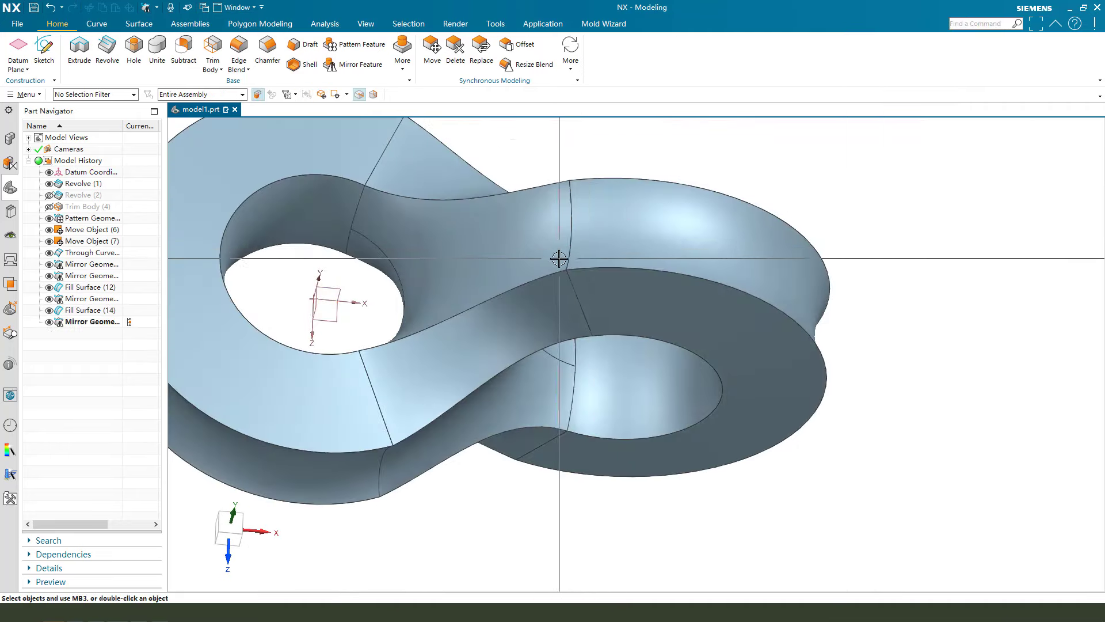
{"action": "mouse_move", "coordinate": [558, 254]}
{"action": "middle_mouse_down"}
{"action": "mouse_move", "coordinate": [546, 365]}
{"action": "mouse_move", "coordinate": [570, 322]}
{"action": "mouse_move", "coordinate": [570, 350]}
{"action": "mouse_move", "coordinate": [466, 317]}
{"action": "middle_mouse_up"}
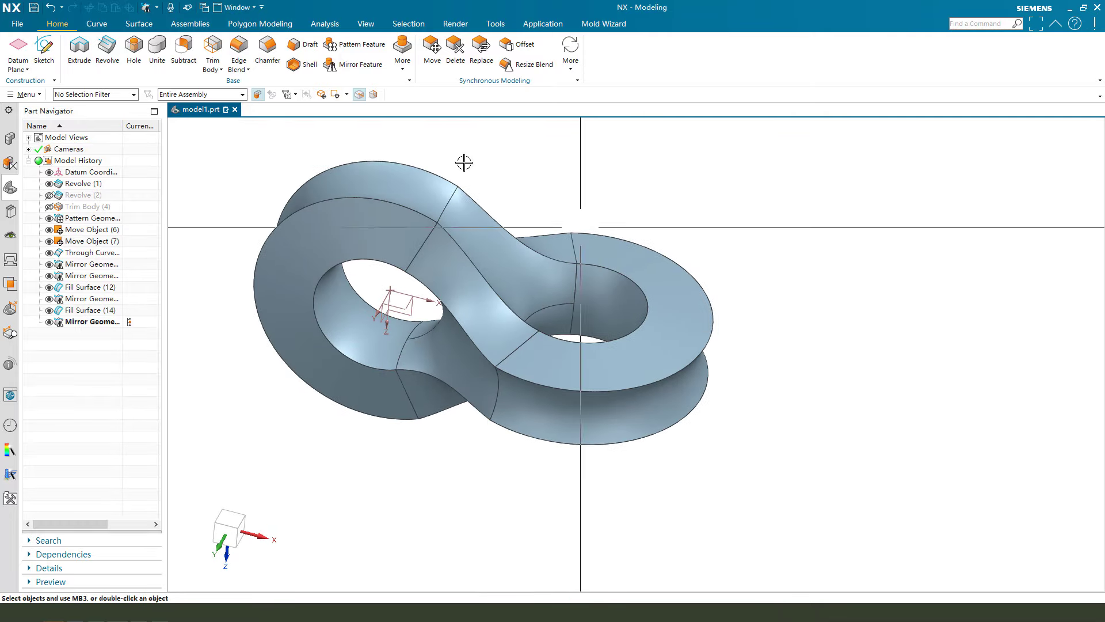
- Sew the left sheet as target with all other box-selected sheets as tools
{"action": "left_click", "coordinate": [128, 27]}
{"action": "left_click", "coordinate": [496, 64]}
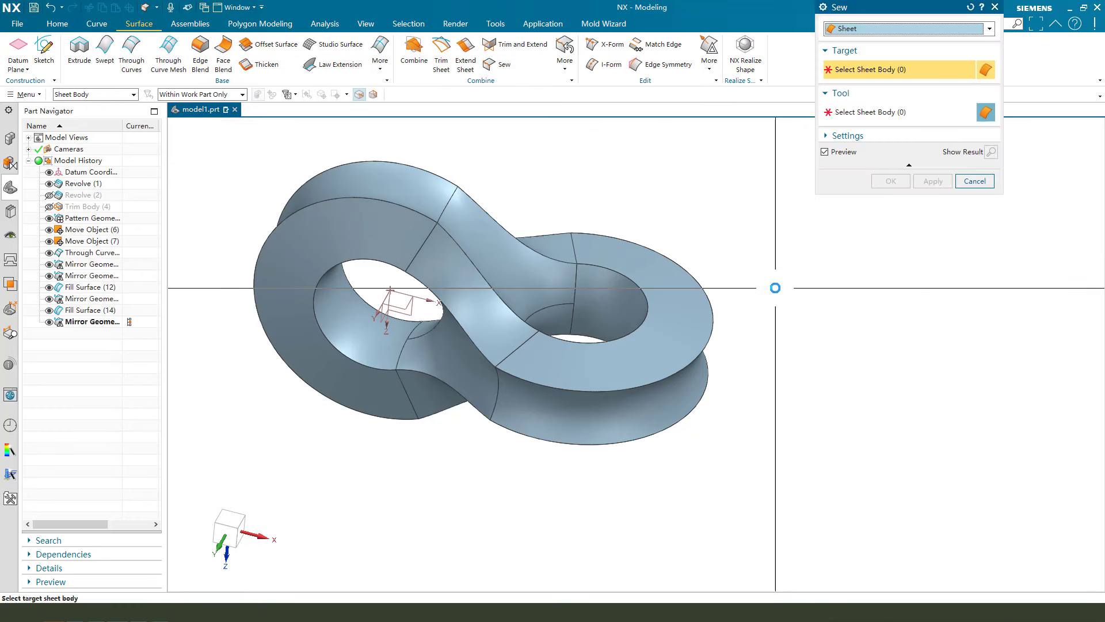
{"action": "left_click", "coordinate": [427, 314]}
{"action": "scroll", "coordinate": [363, 304], "scroll_direction": "down", "scroll_amount": 2}
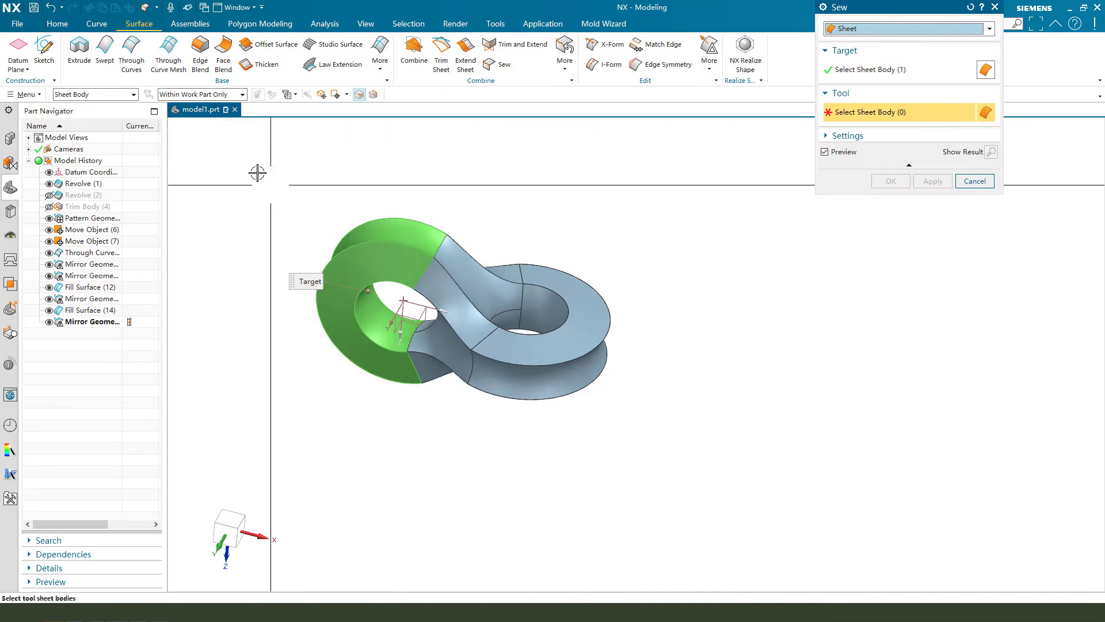
{"action": "left_click_drag", "start_coordinate": [256, 173], "coordinate": [686, 457]}
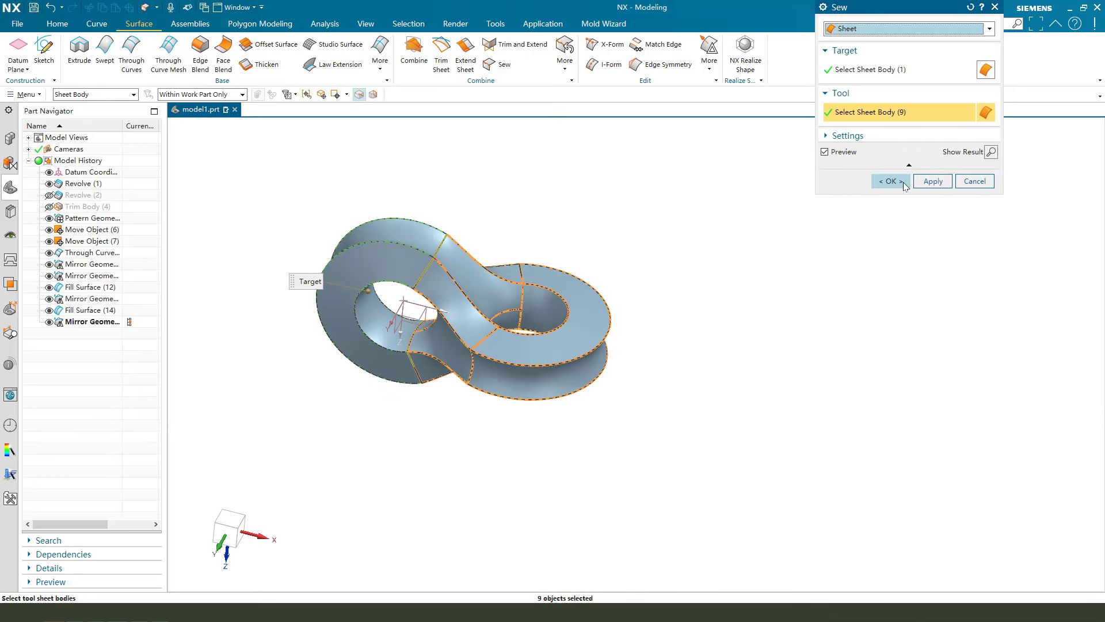
{"action": "left_click", "coordinate": [891, 181]}
{"action": "scroll", "coordinate": [487, 308], "scroll_direction": "up", "scroll_amount": 2}
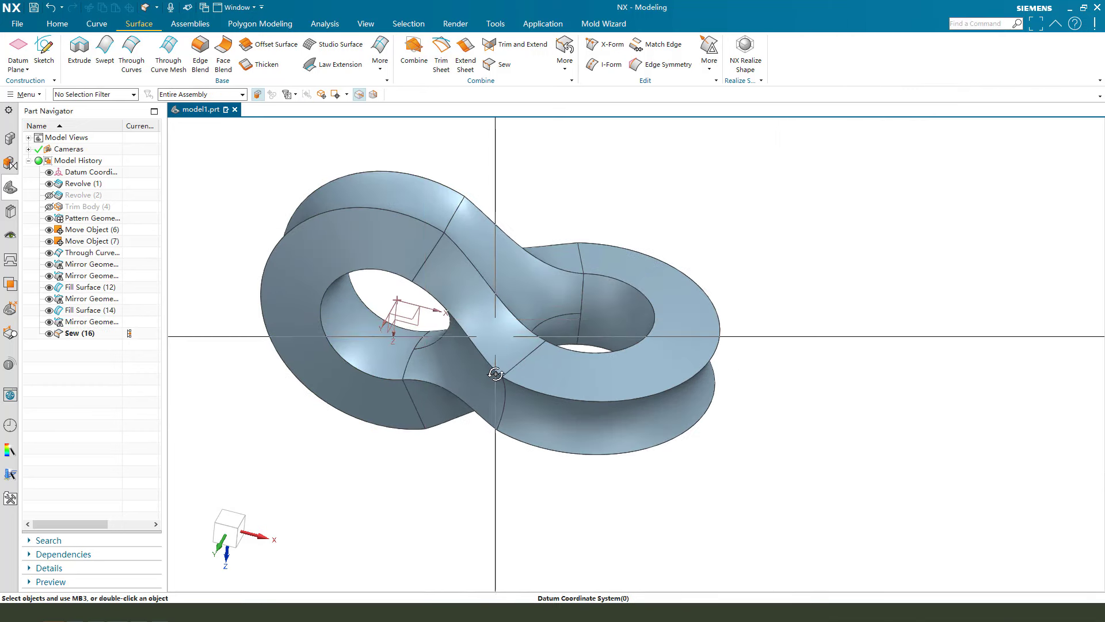
{"action": "mouse_move", "coordinate": [487, 308]}
{"action": "middle_mouse_down"}
{"action": "mouse_move", "coordinate": [504, 342]}
{"action": "mouse_move", "coordinate": [495, 311]}
{"action": "middle_mouse_up"}
- Hide the datum coordinate system and rotate the view around the sewn loop
{"action": "left_click", "coordinate": [426, 308]}
{"action": "key", "text": "ctrl+b"}
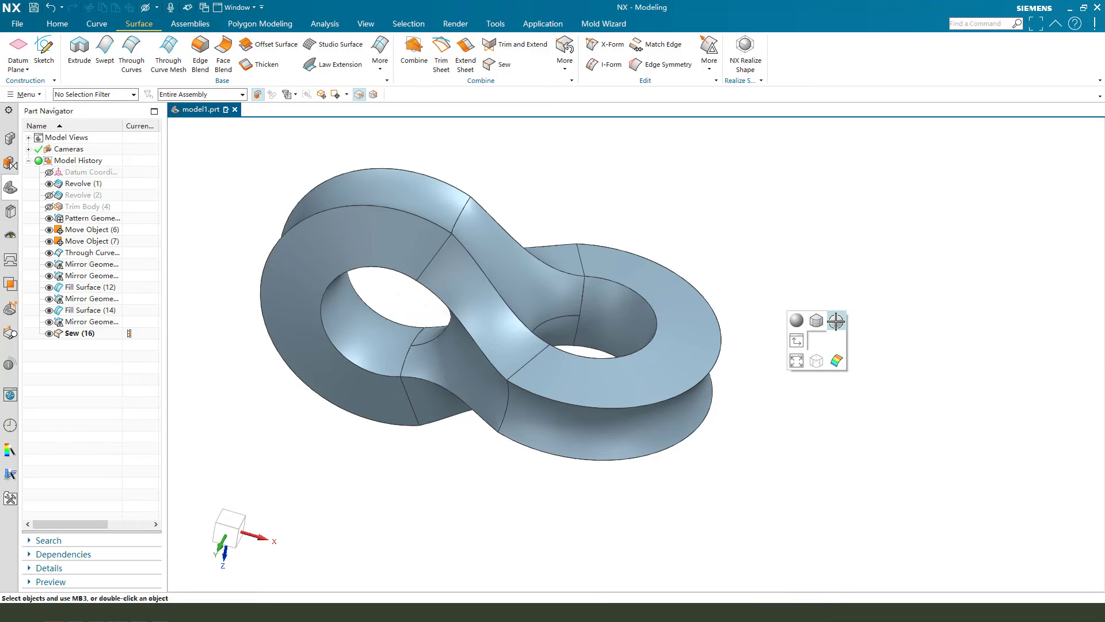
{"action": "left_click", "coordinate": [836, 320]}
{"action": "left_click_drag", "start_coordinate": [685, 407], "coordinate": [738, 378]}
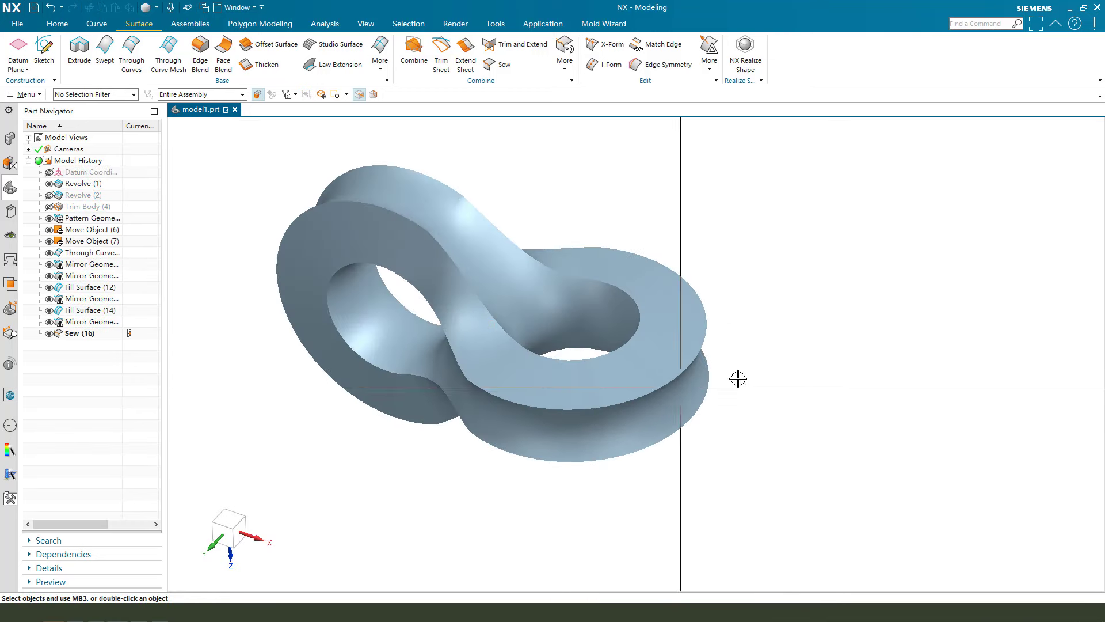
{"action": "mouse_move", "coordinate": [794, 328]}
{"action": "left_mouse_down"}
{"action": "mouse_move", "coordinate": [654, 366]}
{"action": "mouse_move", "coordinate": [668, 235]}
{"action": "mouse_move", "coordinate": [666, 317]}
{"action": "mouse_move", "coordinate": [646, 330]}
{"action": "left_mouse_up"}
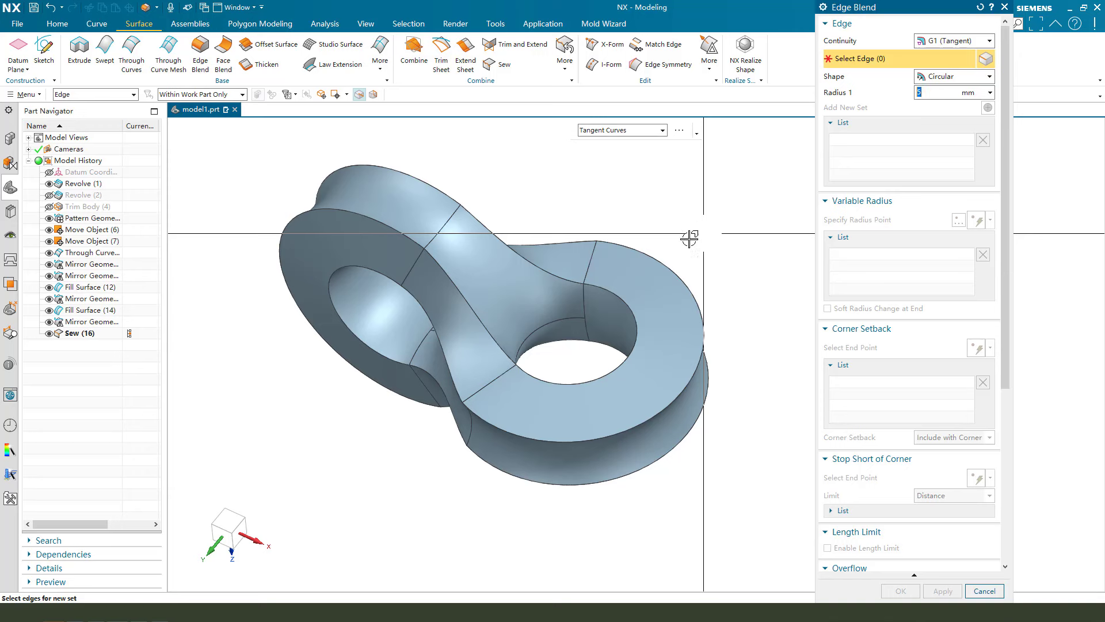
{"action": "left_click", "coordinate": [353, 212]}
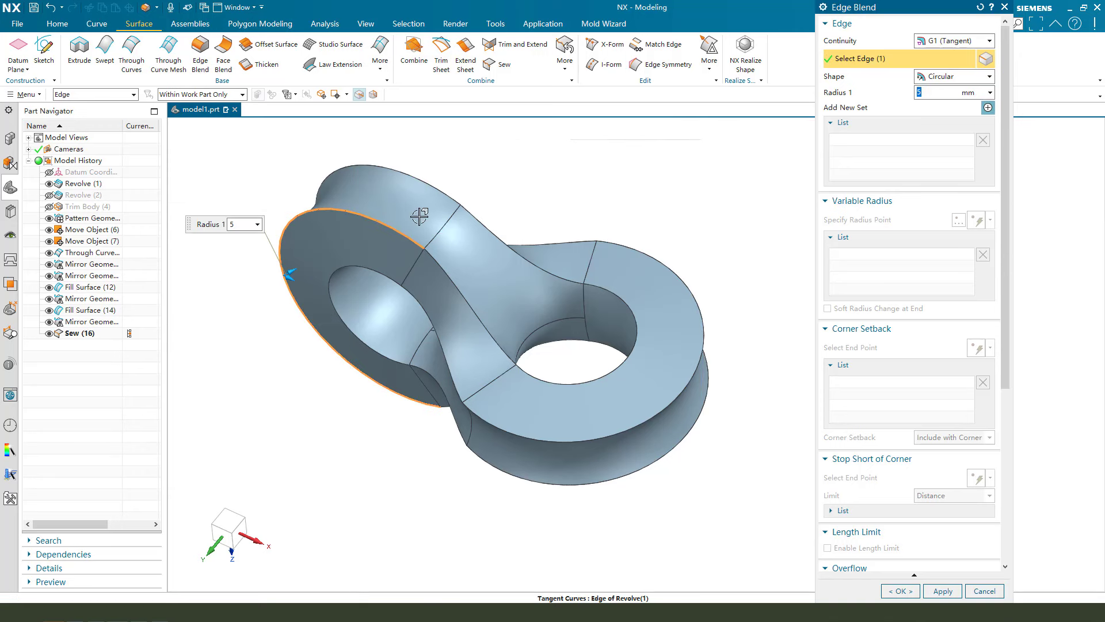
{"action": "left_click", "coordinate": [470, 296]}
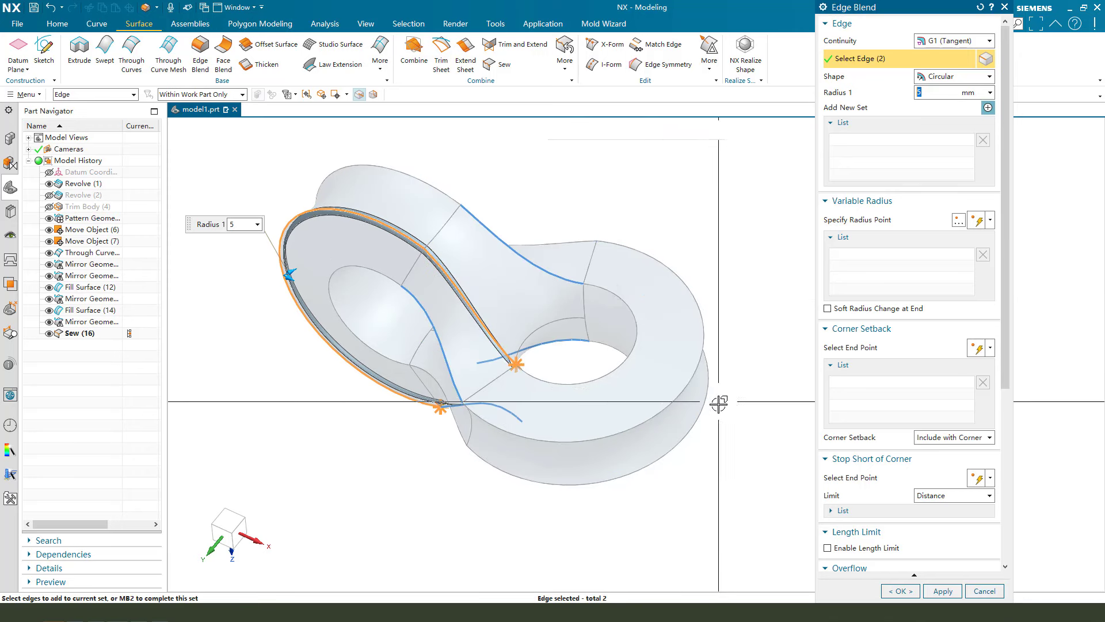
{"action": "left_click", "coordinate": [644, 358]}
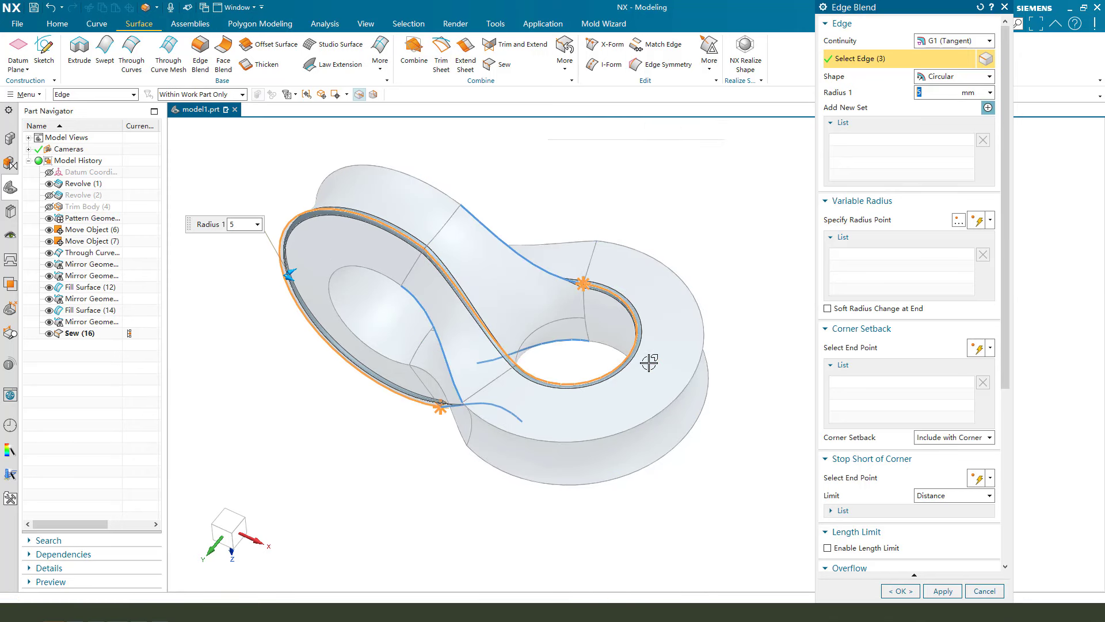
{"action": "left_click", "coordinate": [703, 343]}
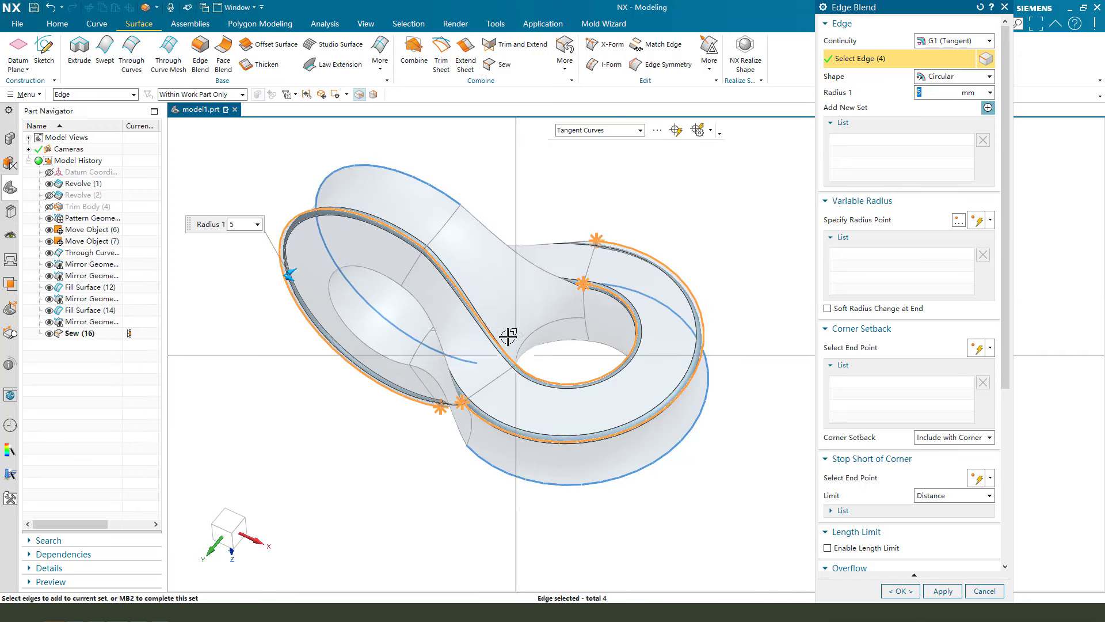
{"action": "scroll", "coordinate": [556, 397], "scroll_direction": "down", "scroll_amount": 1}
{"action": "left_click_drag", "start_coordinate": [699, 477], "coordinate": [279, 174]}
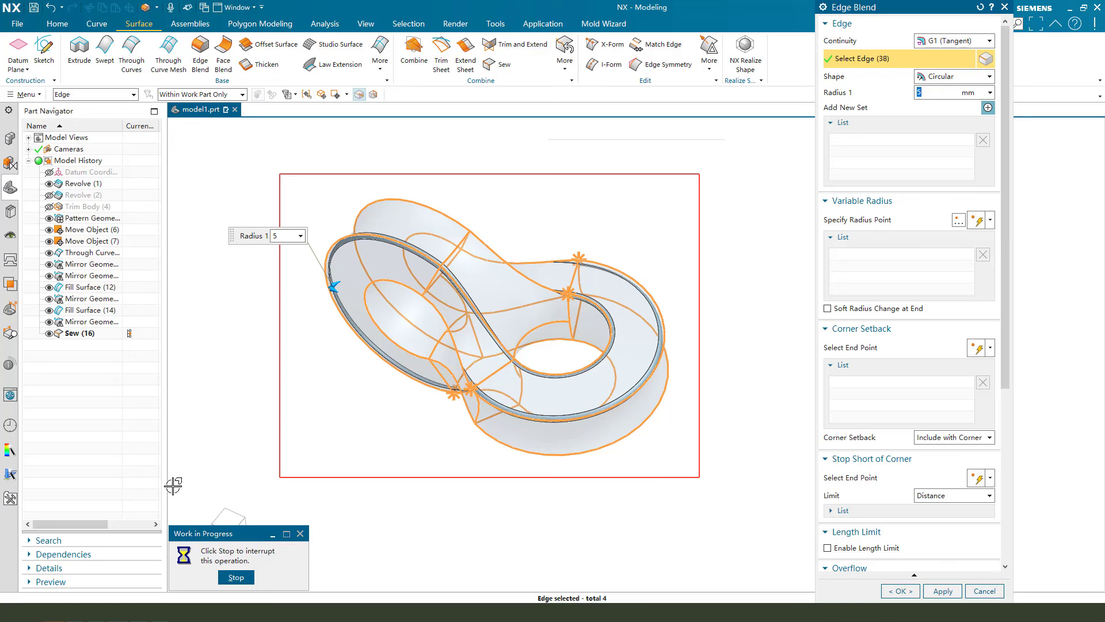
{"action": "left_click", "coordinate": [236, 583]}
{"action": "left_click", "coordinate": [1096, 567]}
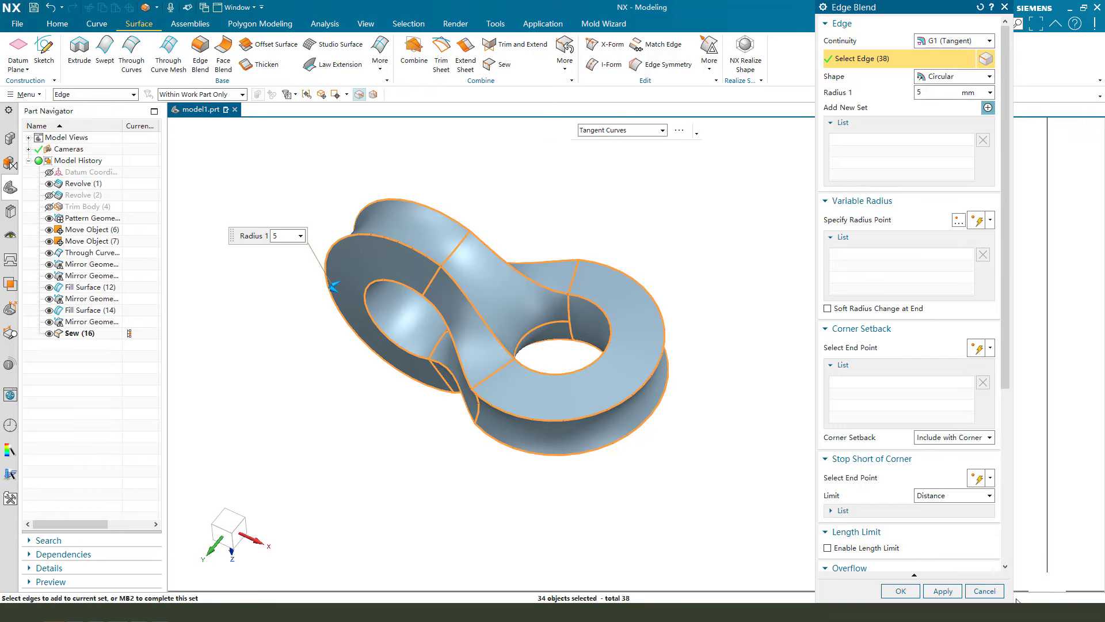
{"action": "key", "text": "Escape"}
{"action": "scroll", "coordinate": [577, 458], "scroll_direction": "up", "scroll_amount": 4}
{"action": "mouse_move", "coordinate": [518, 321]}
{"action": "middle_mouse_down"}
{"action": "mouse_move", "coordinate": [596, 338]}
{"action": "mouse_move", "coordinate": [457, 259]}
{"action": "mouse_move", "coordinate": [501, 254]}
{"action": "mouse_move", "coordinate": [548, 198]}
{"action": "mouse_move", "coordinate": [557, 204]}
{"action": "mouse_move", "coordinate": [542, 185]}
{"action": "mouse_move", "coordinate": [563, 185]}
{"action": "mouse_move", "coordinate": [534, 268]}
{"action": "mouse_move", "coordinate": [535, 365]}
{"action": "mouse_move", "coordinate": [532, 248]}
{"action": "middle_mouse_up"}
{"action": "left_click", "coordinate": [532, 248]}
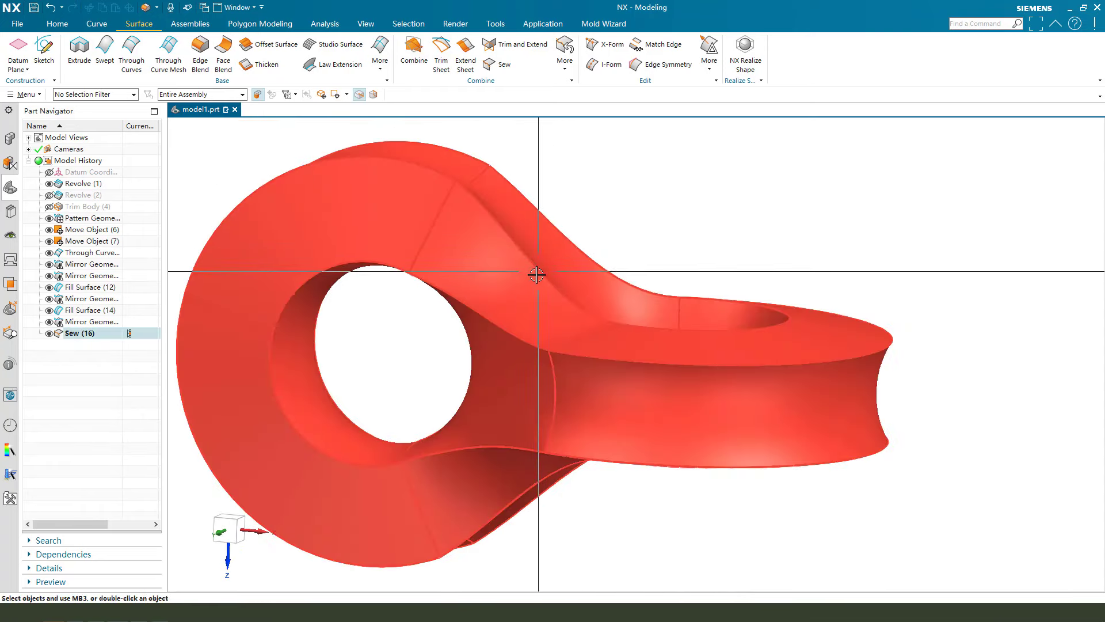
{"action": "key", "text": "Escape"}
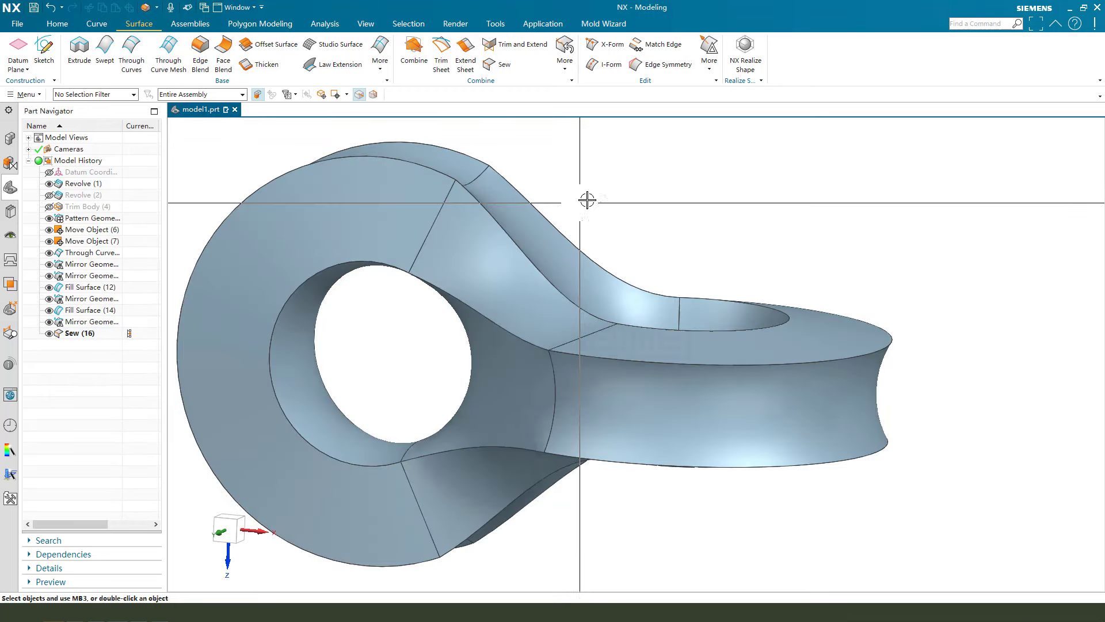
{"action": "middle_click_drag", "start_coordinate": [587, 197], "coordinate": [592, 210]}
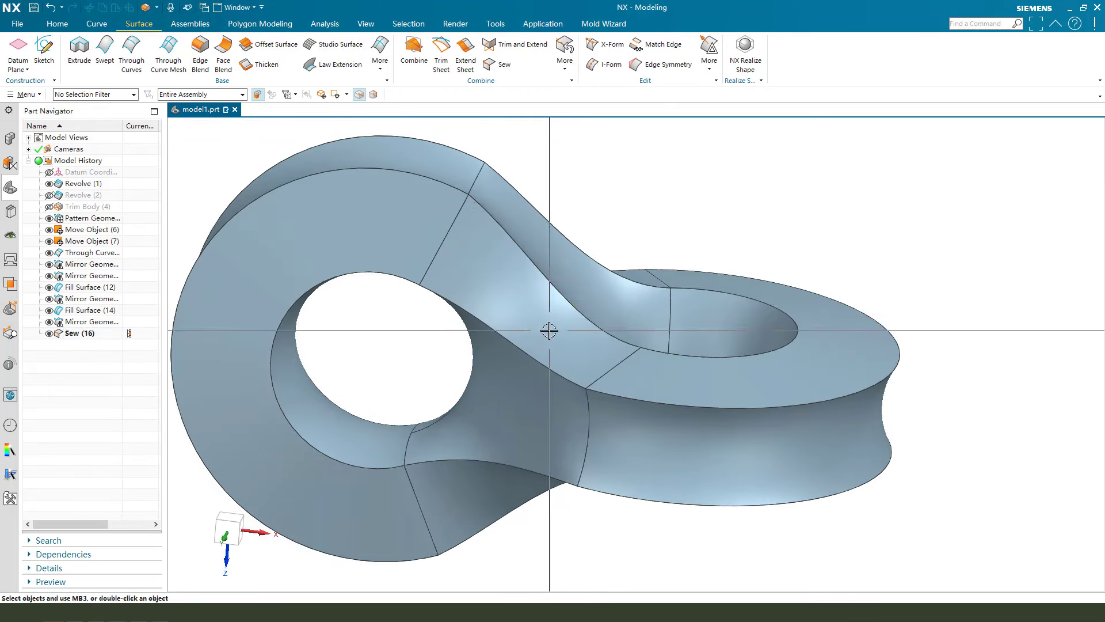
{"action": "middle_click_drag", "start_coordinate": [549, 330], "coordinate": [439, 303]}
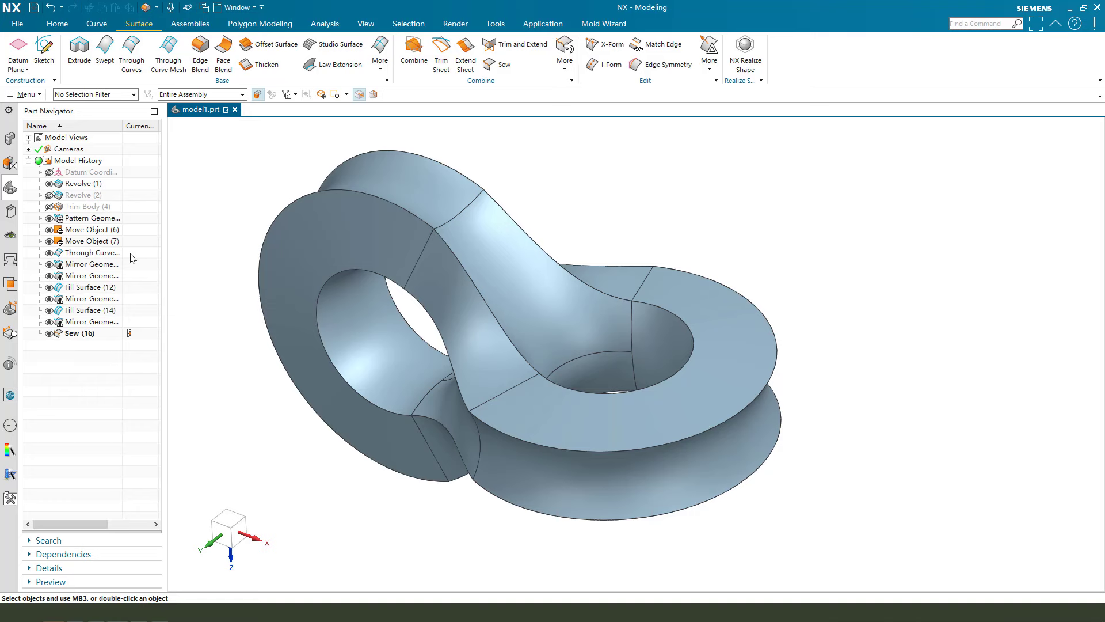
- Roll back and edit the Through Curves bridging surface, setting its Flow Direction to Isoparametric
{"action": "left_click", "coordinate": [130, 256]}
{"action": "double_click", "coordinate": [99, 254]}
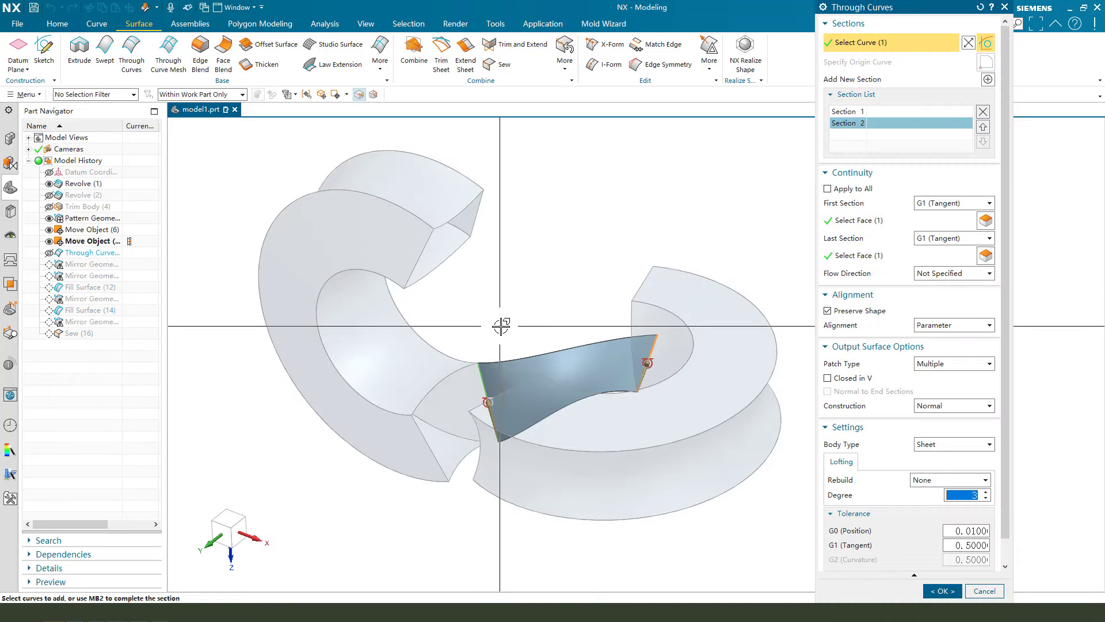
{"action": "middle_click_drag", "start_coordinate": [506, 334], "coordinate": [772, 344]}
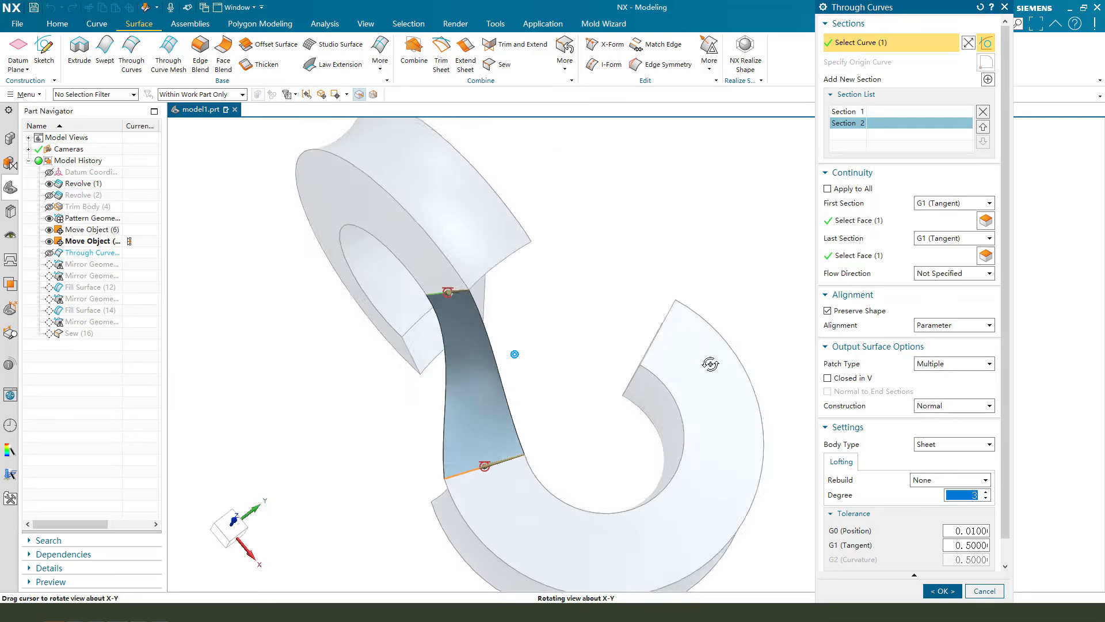
{"action": "middle_click_drag", "start_coordinate": [772, 344], "coordinate": [730, 336]}
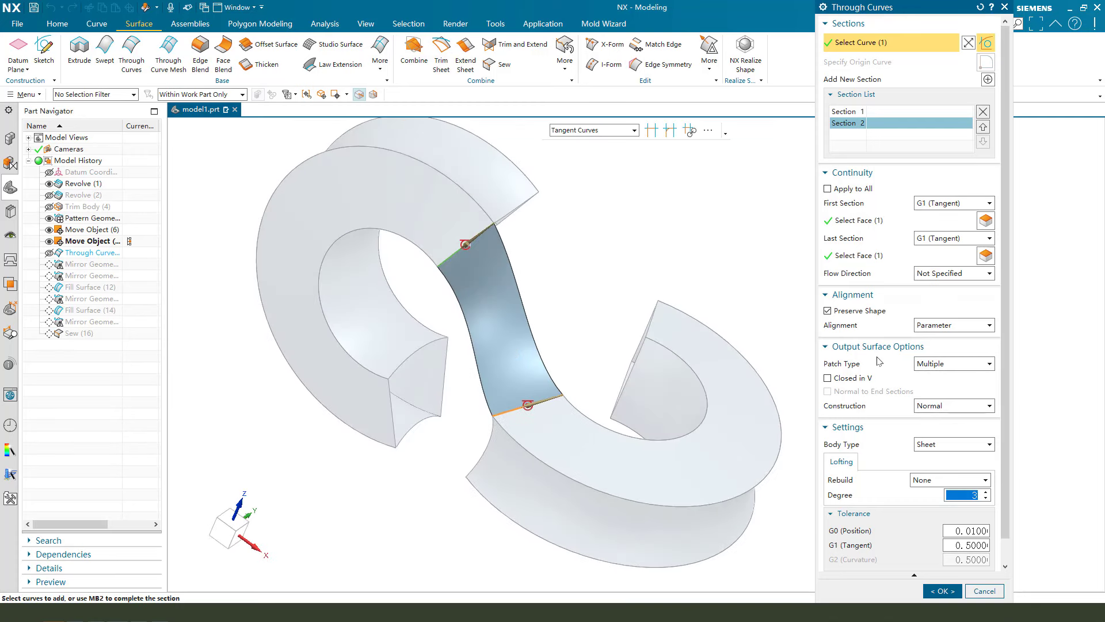
{"action": "left_click", "coordinate": [953, 273]}
{"action": "left_click", "coordinate": [950, 298]}
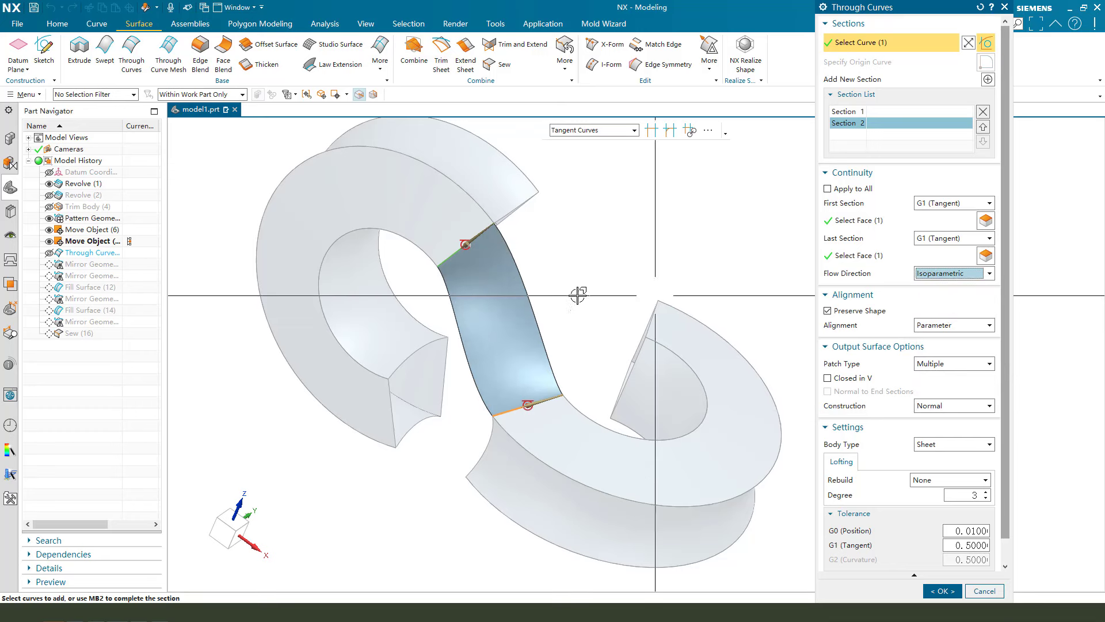
{"action": "mouse_move", "coordinate": [577, 296]}
{"action": "middle_mouse_down"}
{"action": "mouse_move", "coordinate": [624, 262]}
{"action": "mouse_move", "coordinate": [572, 294]}
{"action": "middle_mouse_up"}
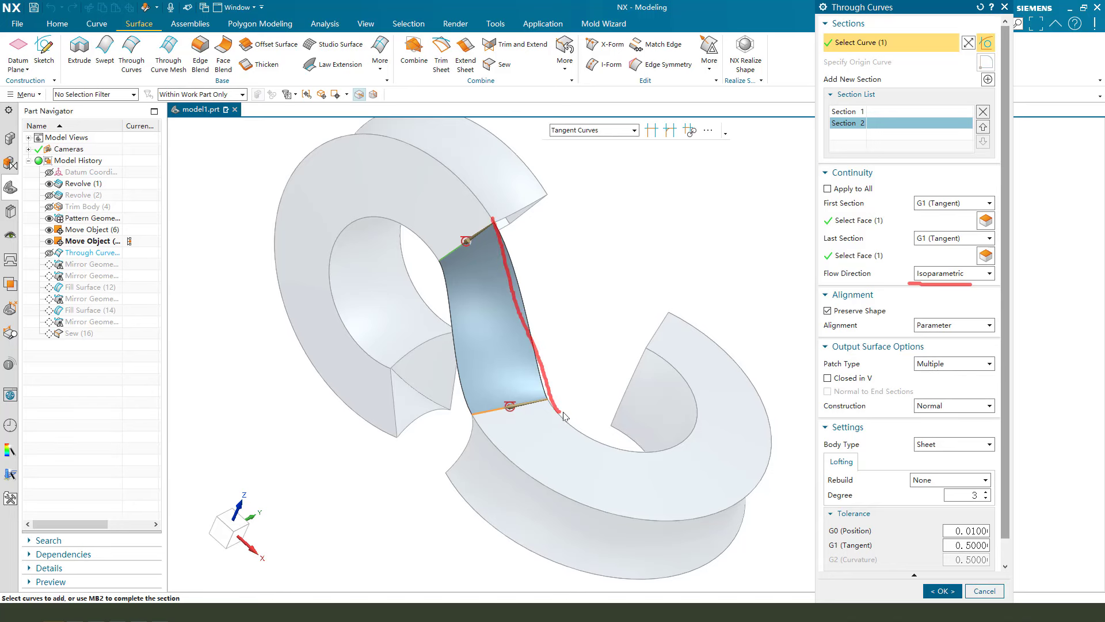
{"action": "left_click", "coordinate": [950, 593]}
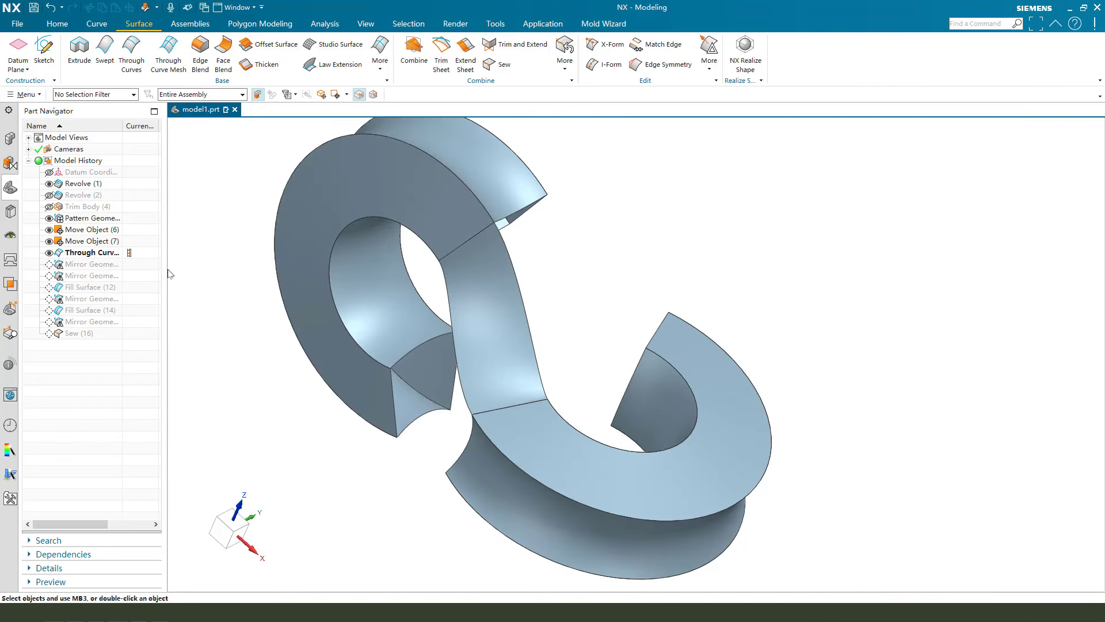
{"action": "middle_click_drag", "start_coordinate": [512, 353], "coordinate": [403, 340]}
- Replay both Mirror Geometry features and Fill Surface (12) to rebuild the model through Sew (16)
{"action": "left_click", "coordinate": [139, 269]}
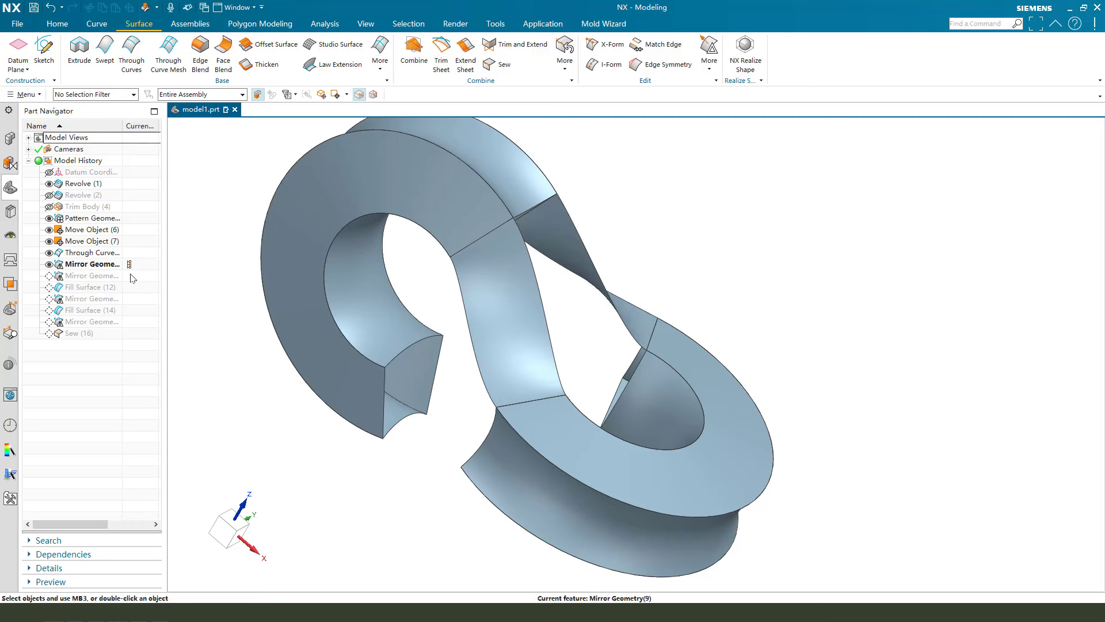
{"action": "left_click", "coordinate": [131, 278]}
{"action": "left_click", "coordinate": [131, 289]}
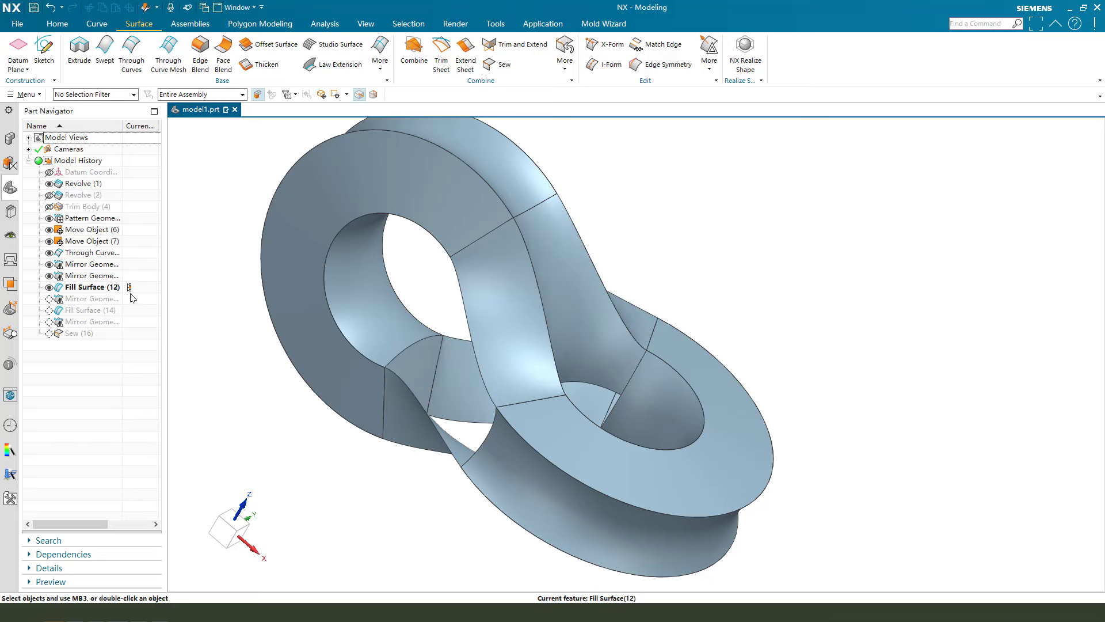
{"action": "middle_click_drag", "start_coordinate": [546, 297], "coordinate": [532, 296]}
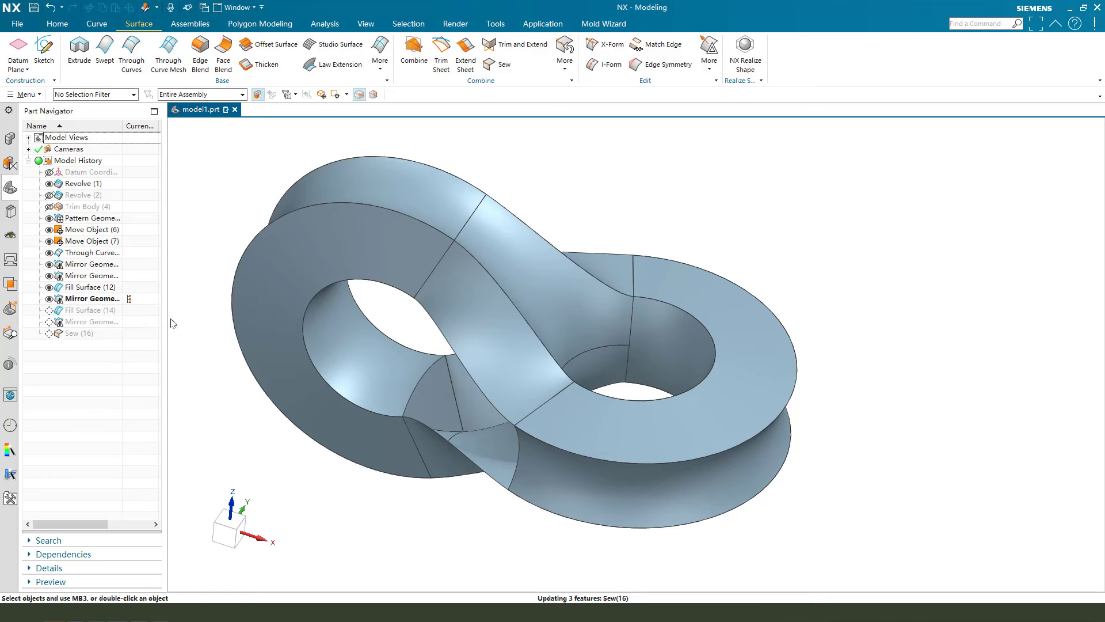
{"action": "scroll", "coordinate": [449, 264], "scroll_direction": "down", "scroll_amount": 3}
{"action": "middle_click_drag", "start_coordinate": [449, 264], "coordinate": [491, 279]}
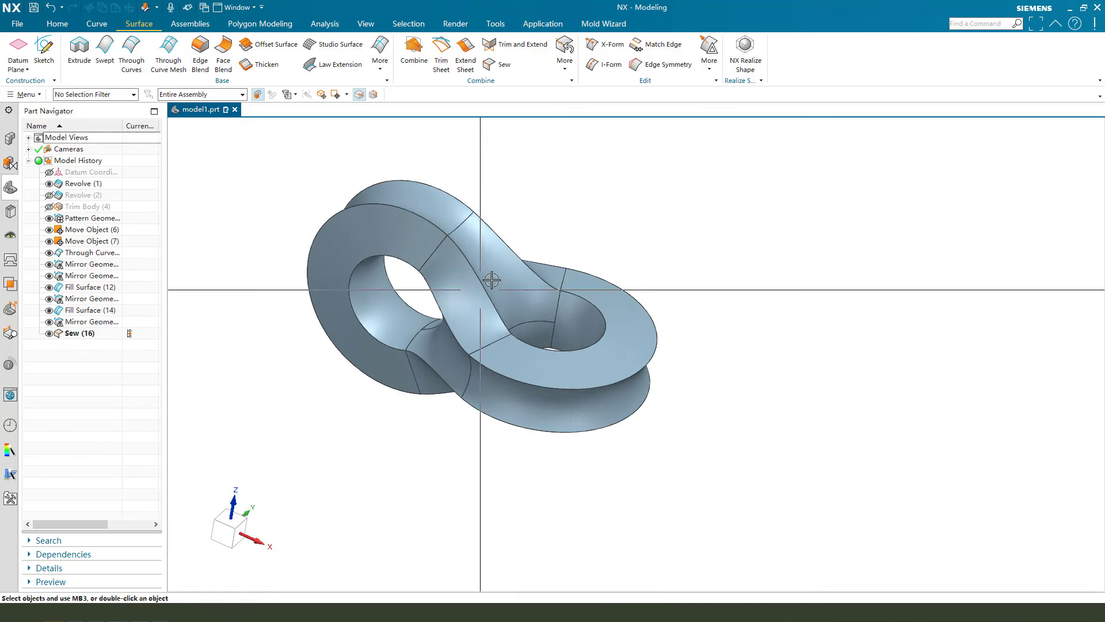
{"action": "left_click", "coordinate": [66, 27]}
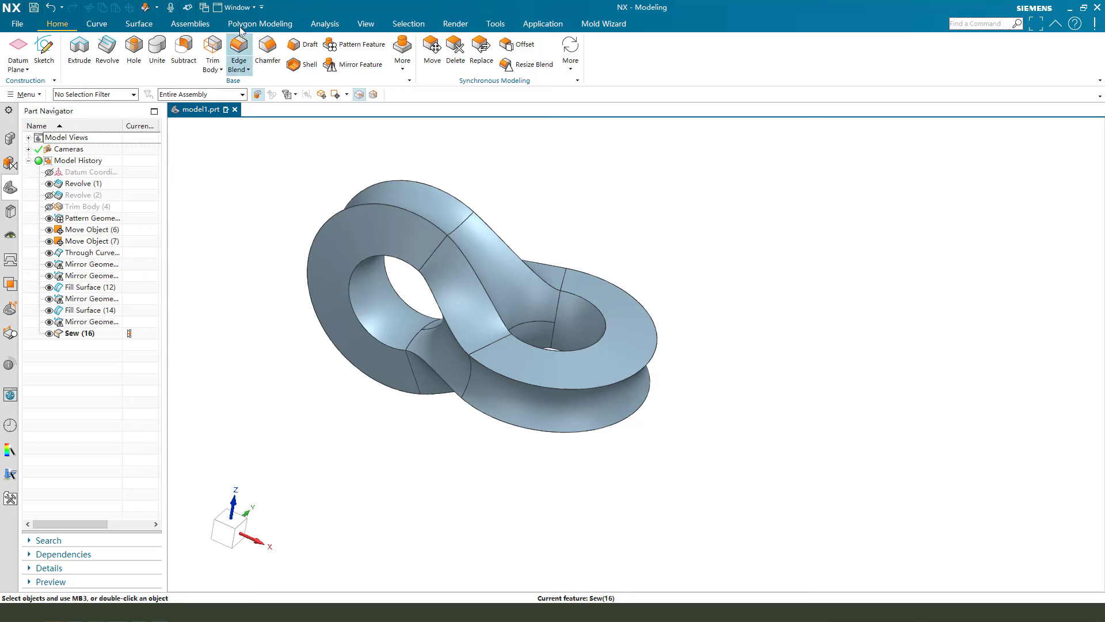
- Apply a 5 mm Edge Blend to the loop's 16 outer edges, then switch to shaded display
{"action": "left_click", "coordinate": [239, 46]}
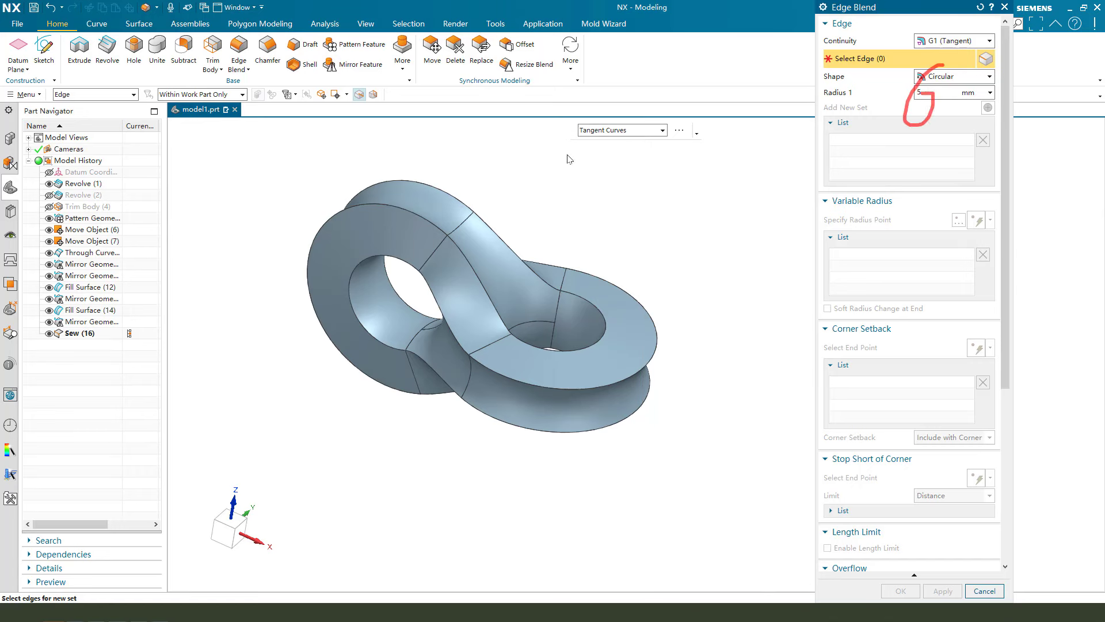
{"action": "left_click", "coordinate": [459, 188]}
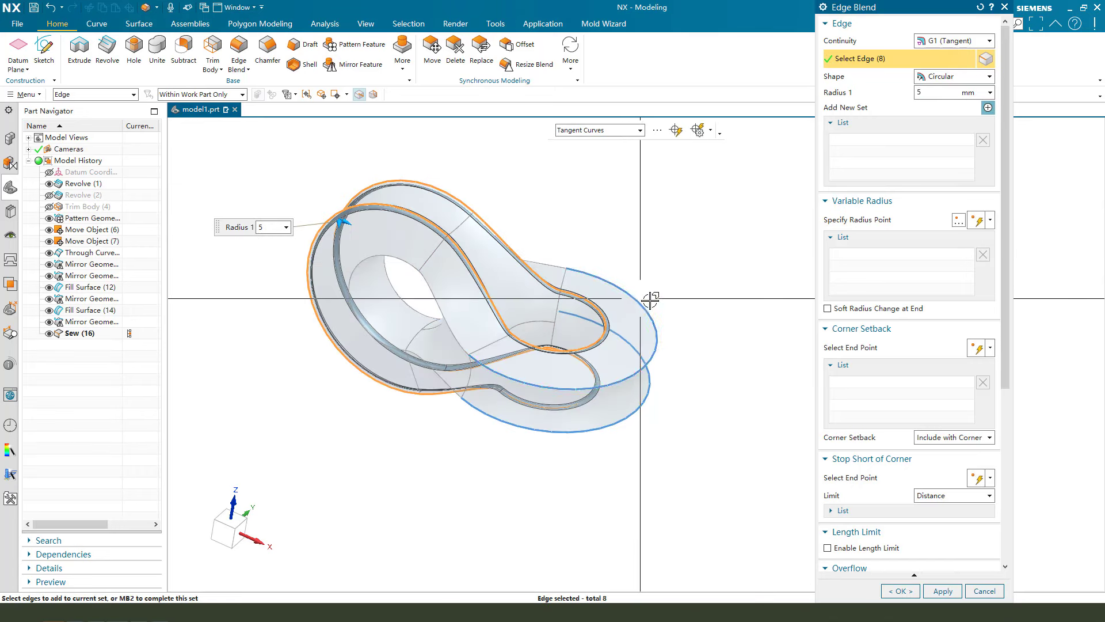
{"action": "left_click", "coordinate": [914, 589]}
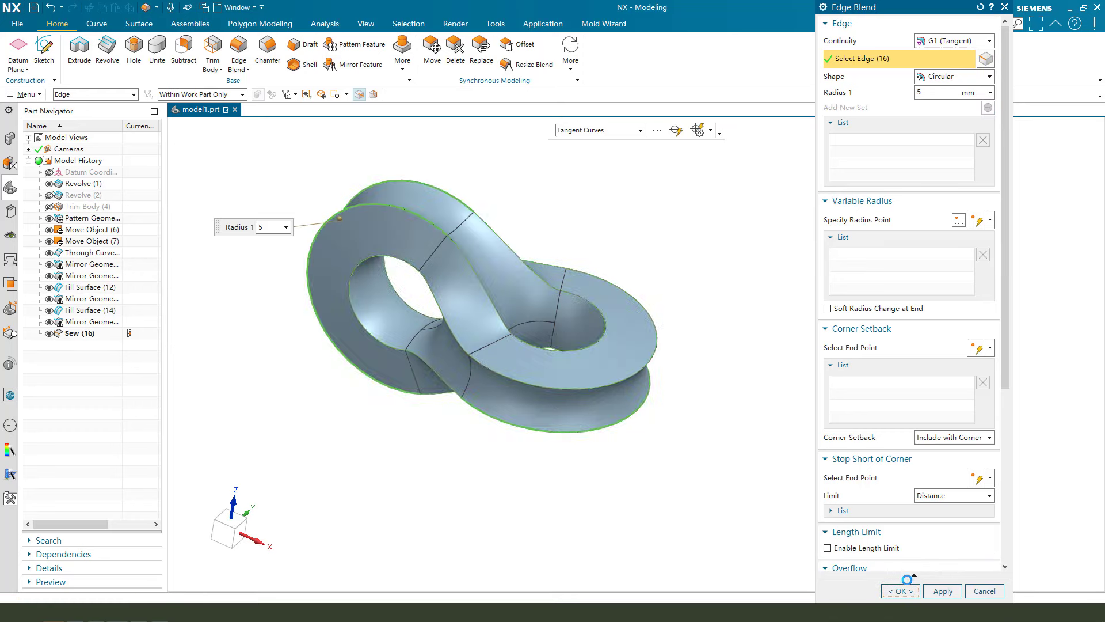
{"action": "middle_click_drag", "start_coordinate": [513, 377], "coordinate": [620, 351]}
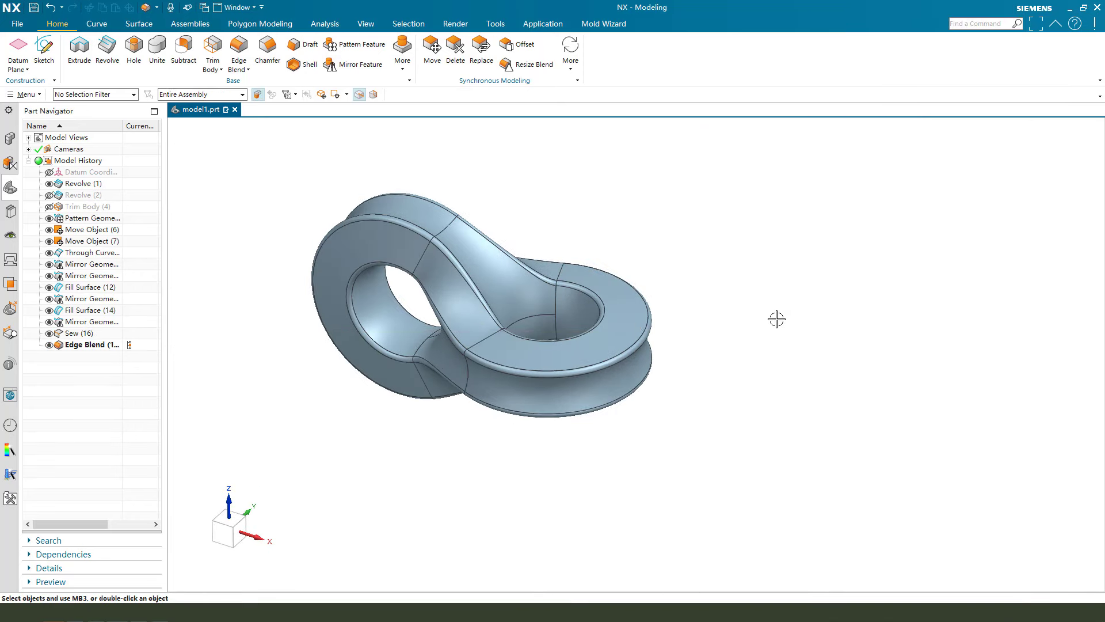
{"action": "left_click", "coordinate": [794, 304]}
- Recolour the loop body from orange to yellow-green with Edit Object Display, then orbit to inspect it
{"action": "key", "text": "ctrl+j"}
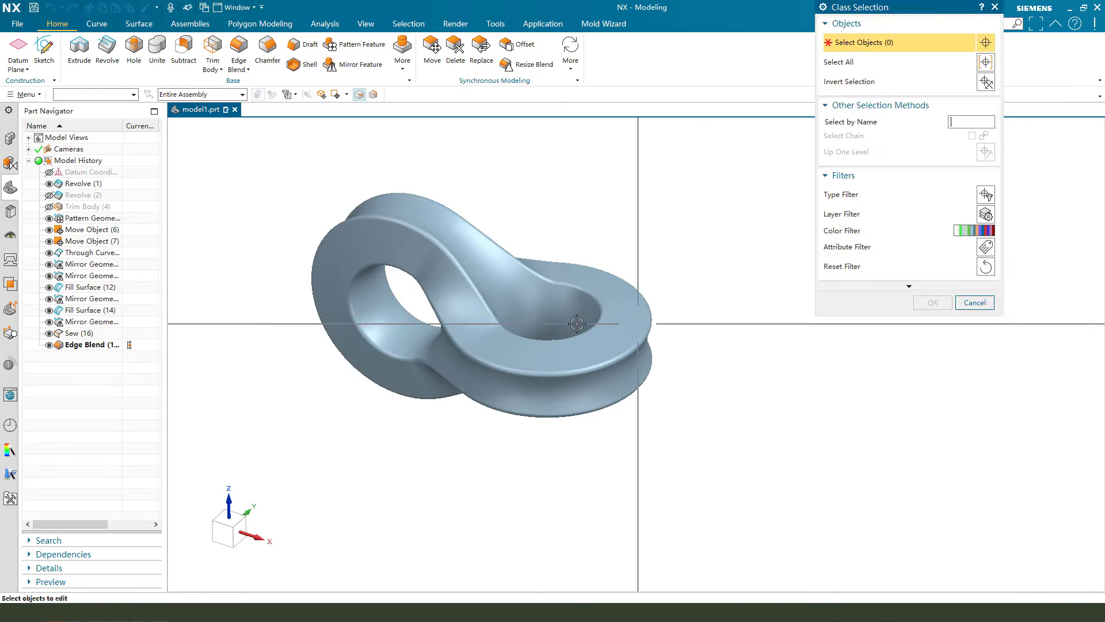
{"action": "left_click", "coordinate": [609, 302]}
{"action": "left_click", "coordinate": [933, 302]}
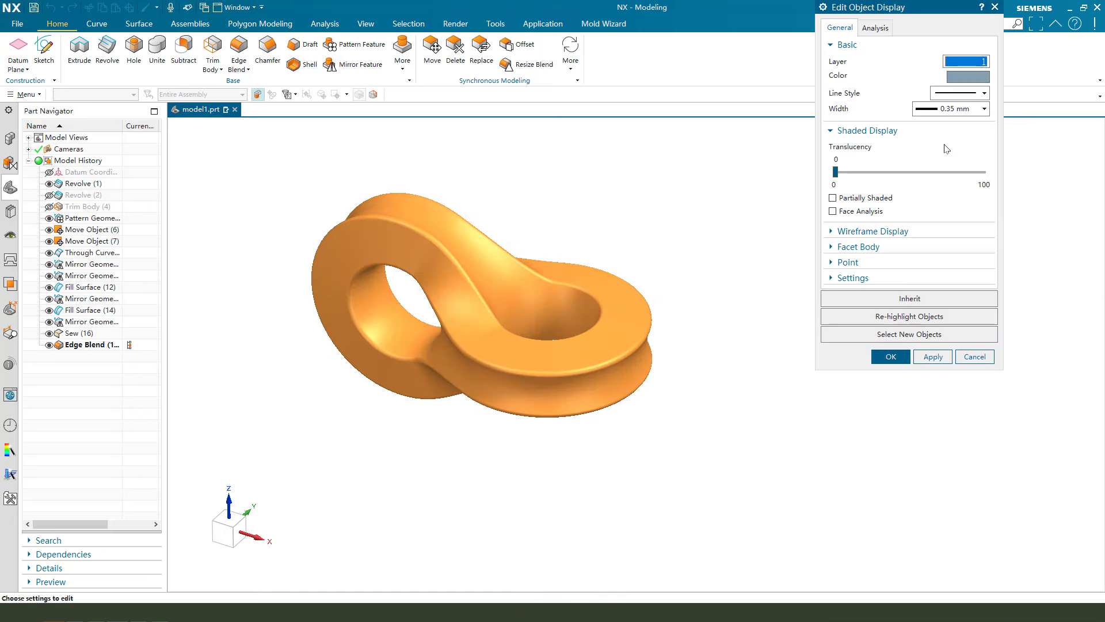
{"action": "left_click", "coordinate": [968, 76]}
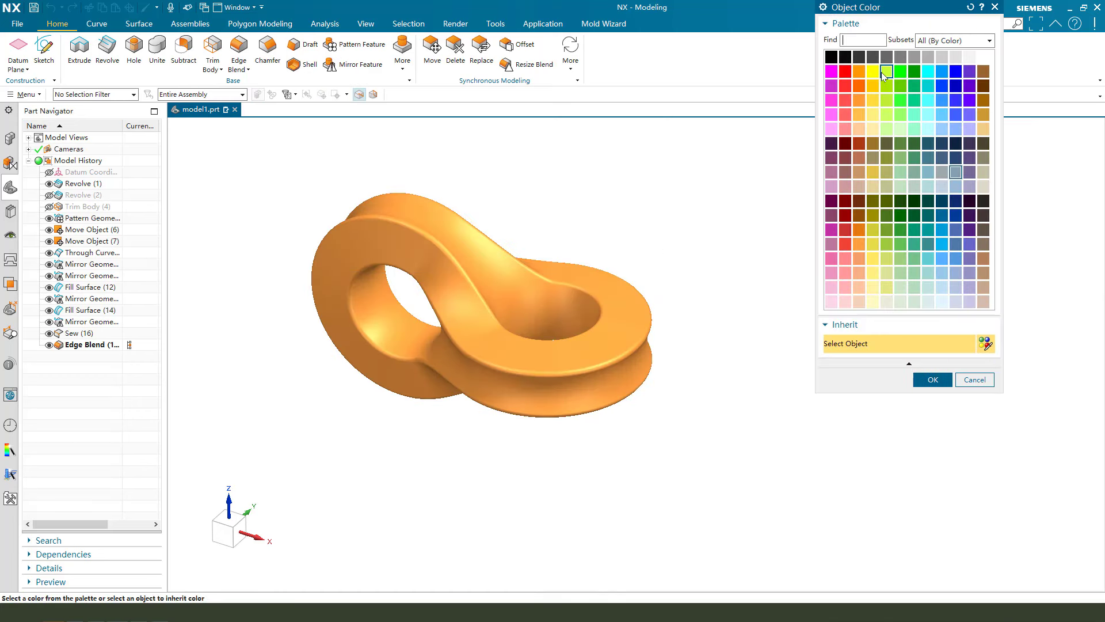
{"action": "middle_click", "coordinate": [608, 281]}
{"action": "middle_click", "coordinate": [583, 233]}
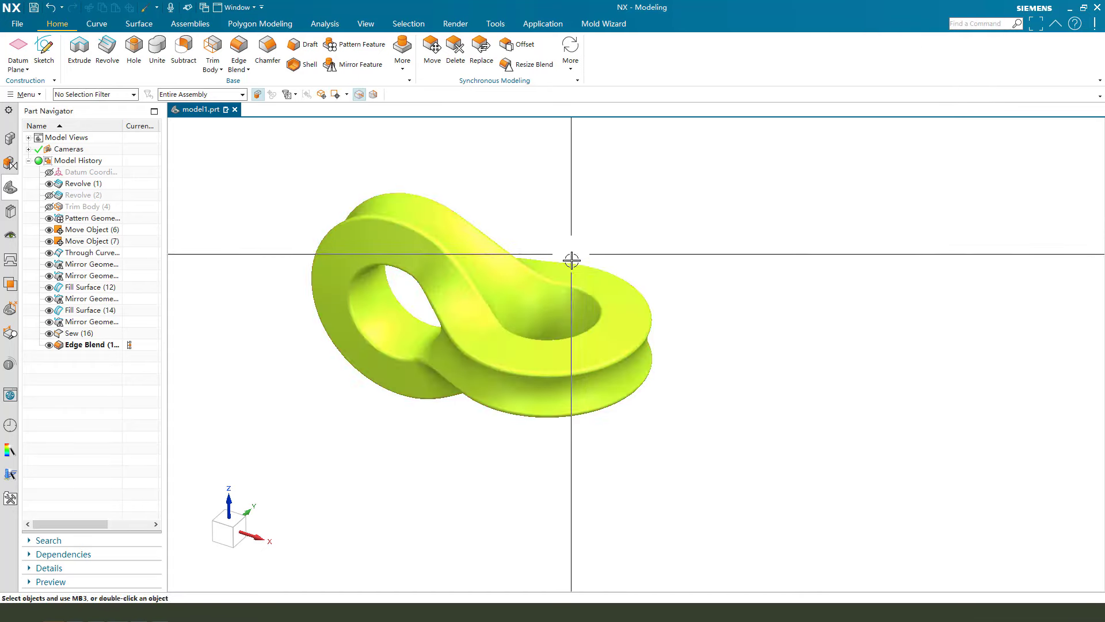
{"action": "mouse_move", "coordinate": [572, 257]}
{"action": "middle_mouse_down"}
{"action": "mouse_move", "coordinate": [533, 212]}
{"action": "mouse_move", "coordinate": [592, 288]}
{"action": "middle_mouse_up"}
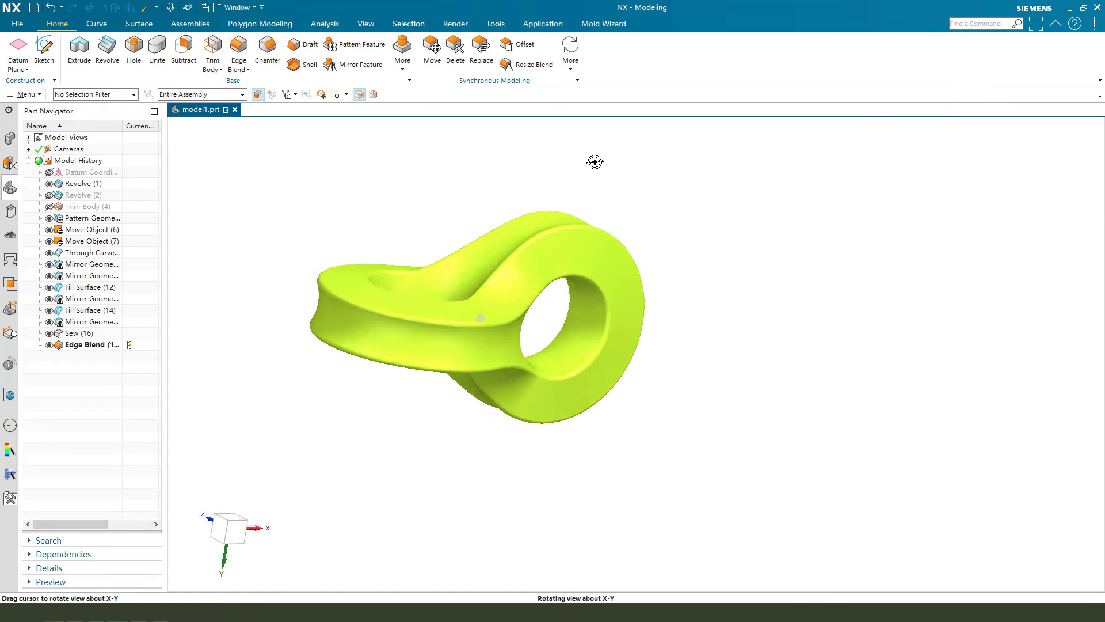
{"action": "scroll", "coordinate": [378, 239], "scroll_direction": "up", "scroll_amount": 2}
{"action": "mouse_move", "coordinate": [377, 239]}
{"action": "middle_mouse_down"}
{"action": "mouse_move", "coordinate": [582, 409]}
{"action": "mouse_move", "coordinate": [609, 321]}
{"action": "mouse_move", "coordinate": [592, 333]}
{"action": "mouse_move", "coordinate": [765, 296]}
{"action": "mouse_move", "coordinate": [611, 338]}
{"action": "middle_mouse_up"}
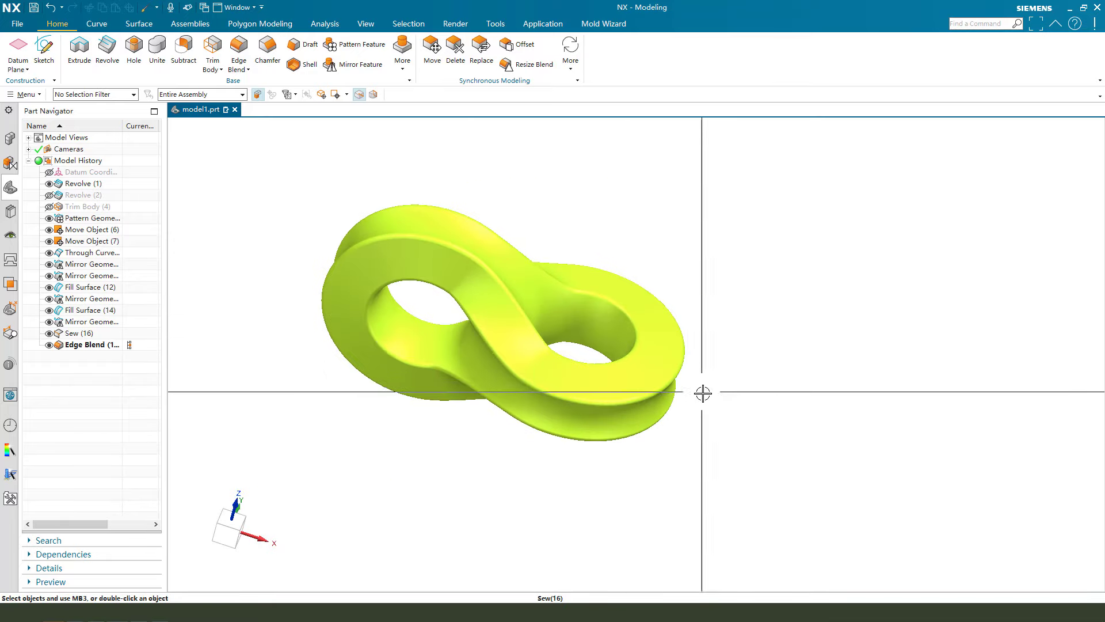
{"action": "mouse_move", "coordinate": [703, 392]}
{"action": "middle_mouse_down"}
{"action": "mouse_move", "coordinate": [735, 348]}
{"action": "mouse_move", "coordinate": [671, 400]}
{"action": "mouse_move", "coordinate": [723, 366]}
{"action": "mouse_move", "coordinate": [693, 376]}
{"action": "middle_mouse_up"}
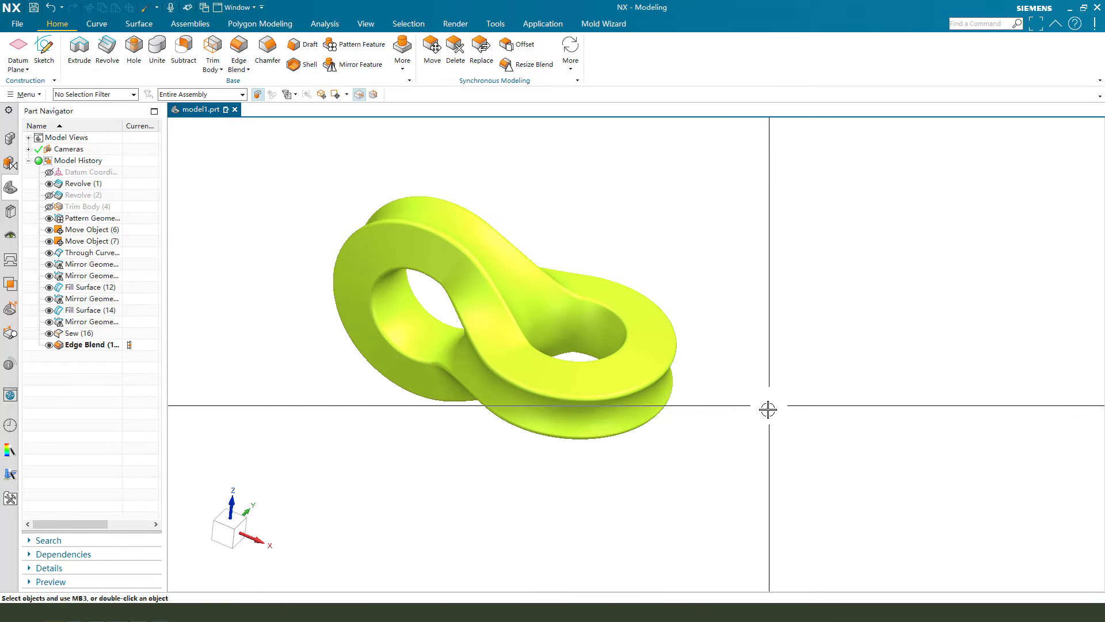